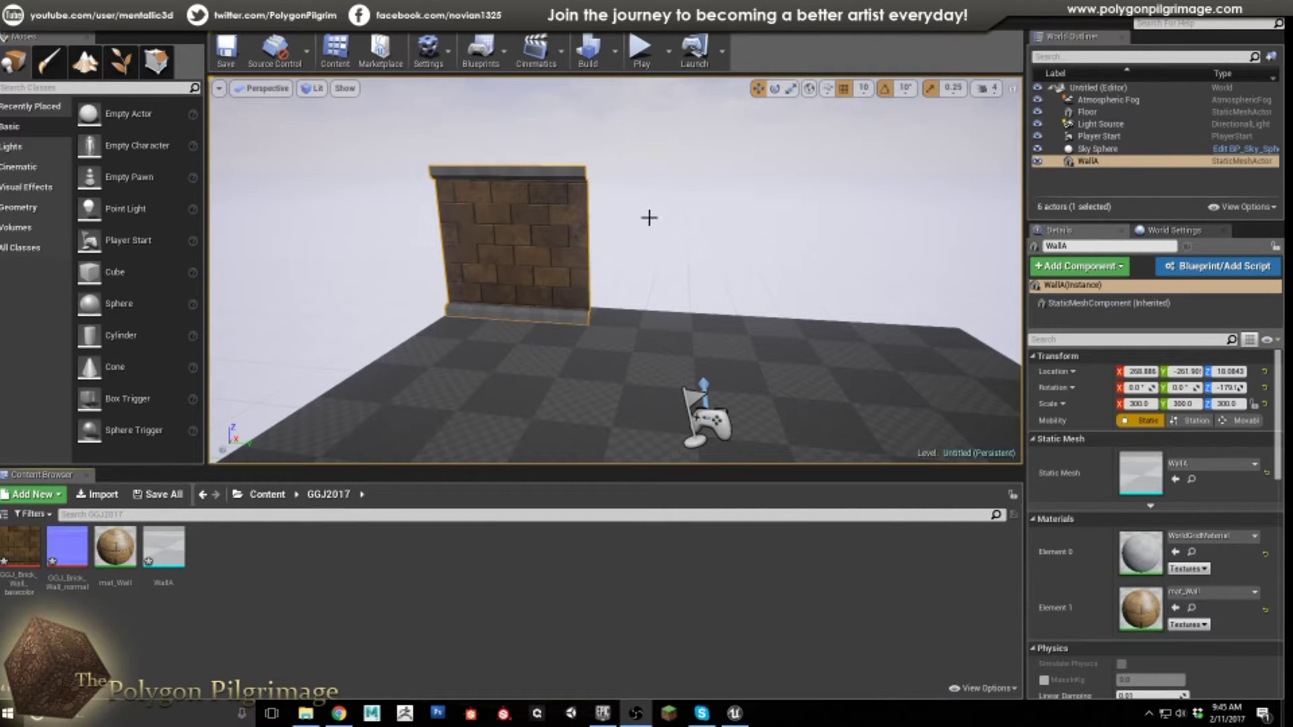
Examine the brick-textured WallA mesh in the level from closer and farther viewpoints.
{"action": "right_click_drag", "start_coordinate": [669, 236], "coordinate": [689, 289]}
{"action": "key", "text": "w"}
{"action": "key", "text": "w"}
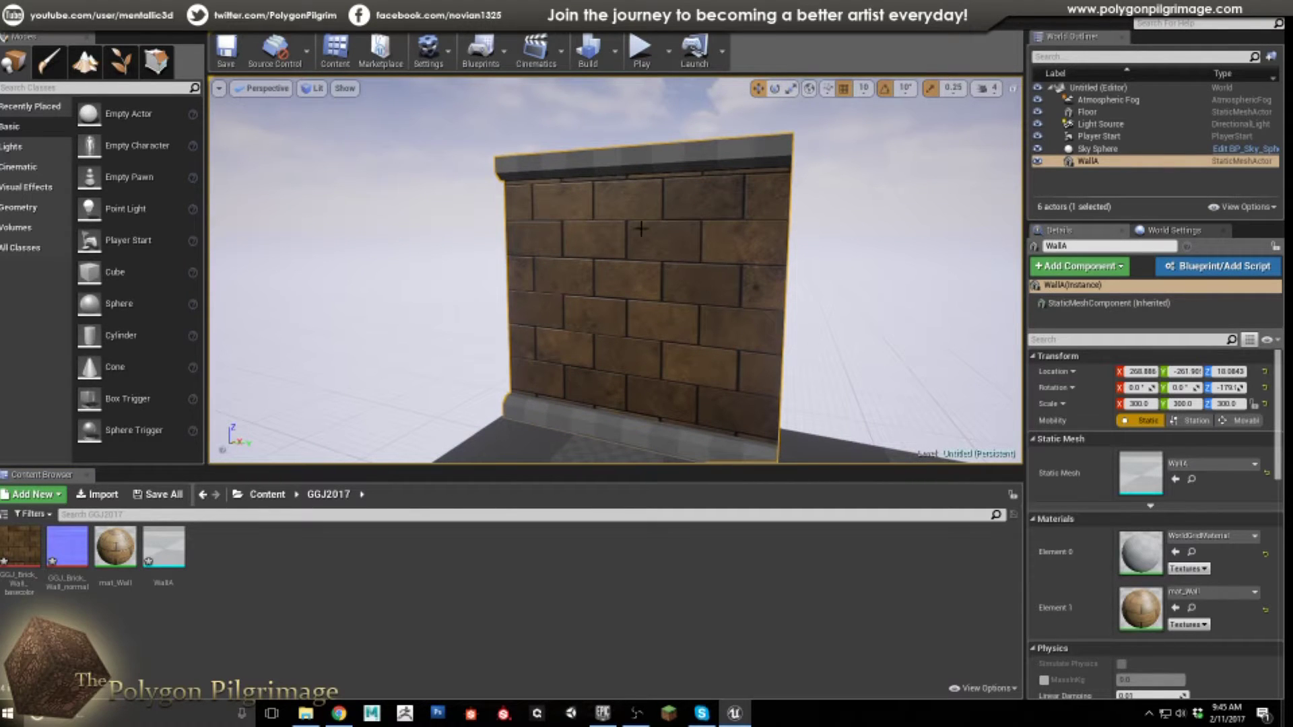
{"action": "right_click_drag", "start_coordinate": [678, 291], "coordinate": [707, 312]}
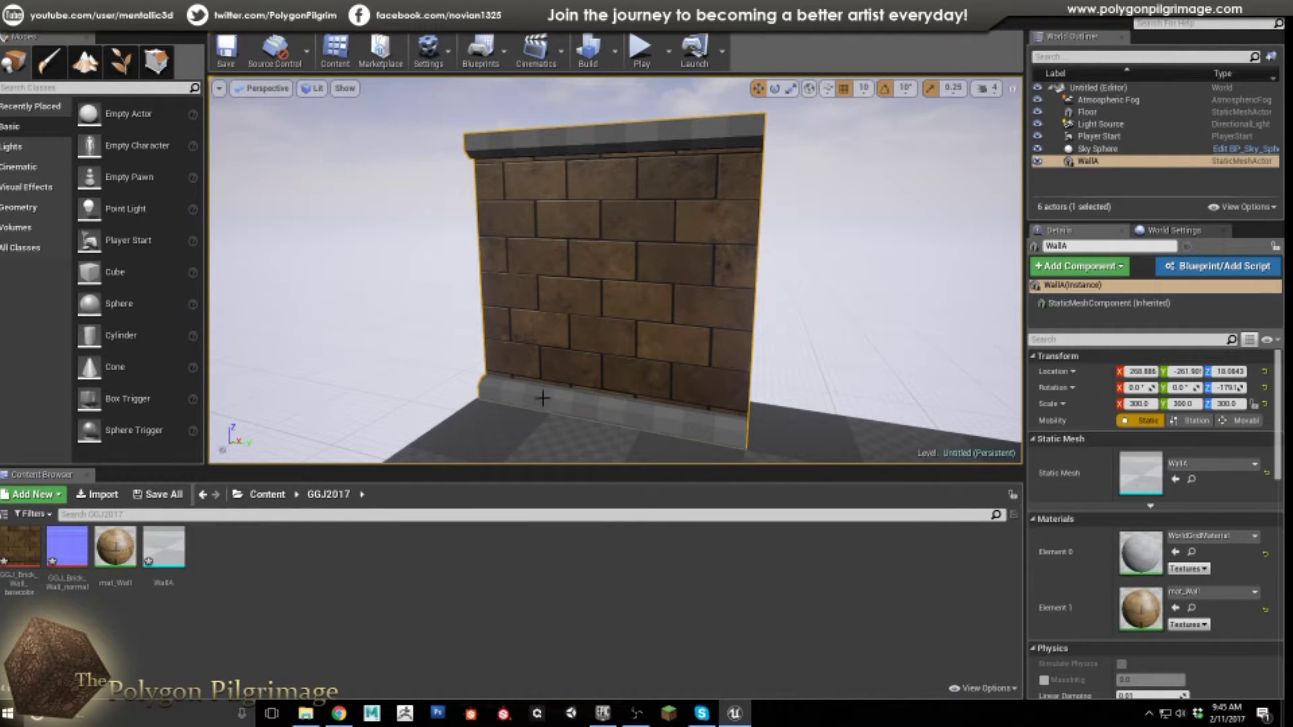
{"action": "mouse_move", "coordinate": [608, 323]}
{"action": "right_mouse_down"}
{"action": "mouse_move", "coordinate": [659, 347]}
{"action": "mouse_move", "coordinate": [614, 316]}
{"action": "mouse_move", "coordinate": [656, 344]}
{"action": "mouse_move", "coordinate": [606, 333]}
{"action": "right_mouse_up"}
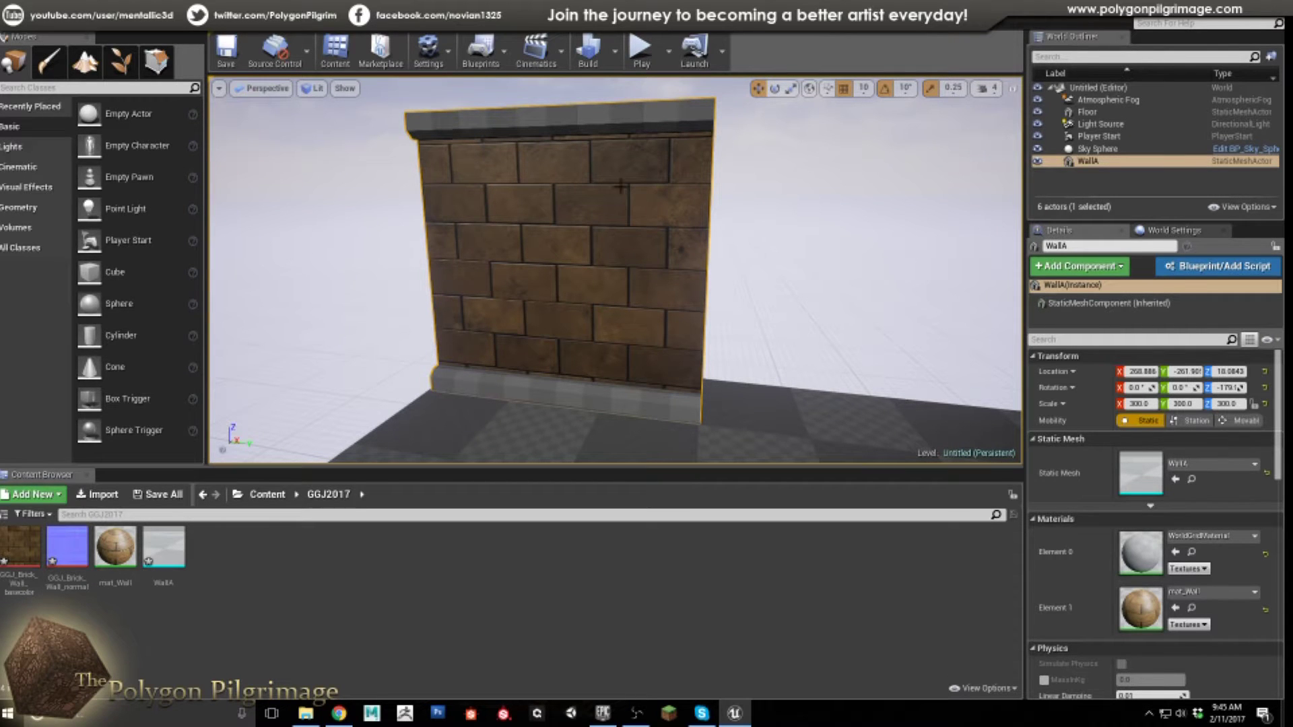
{"action": "right_click_drag", "start_coordinate": [593, 303], "coordinate": [660, 279]}
{"action": "mouse_move", "coordinate": [597, 239]}
{"action": "right_mouse_down"}
{"action": "mouse_move", "coordinate": [586, 241]}
{"action": "mouse_move", "coordinate": [597, 239]}
{"action": "right_mouse_up"}
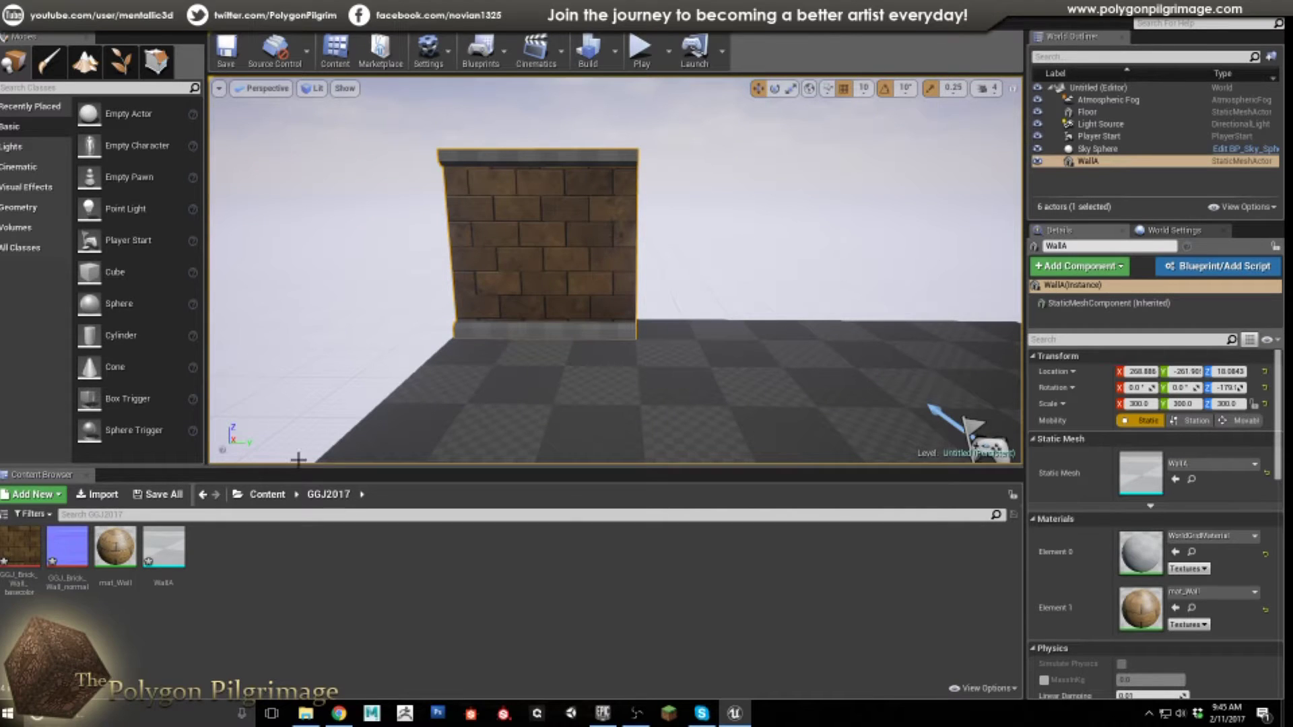
Open the mat_Wall material for editing and delete both existing Texture Sample nodes from its graph.
{"action": "double_click", "coordinate": [115, 547]}
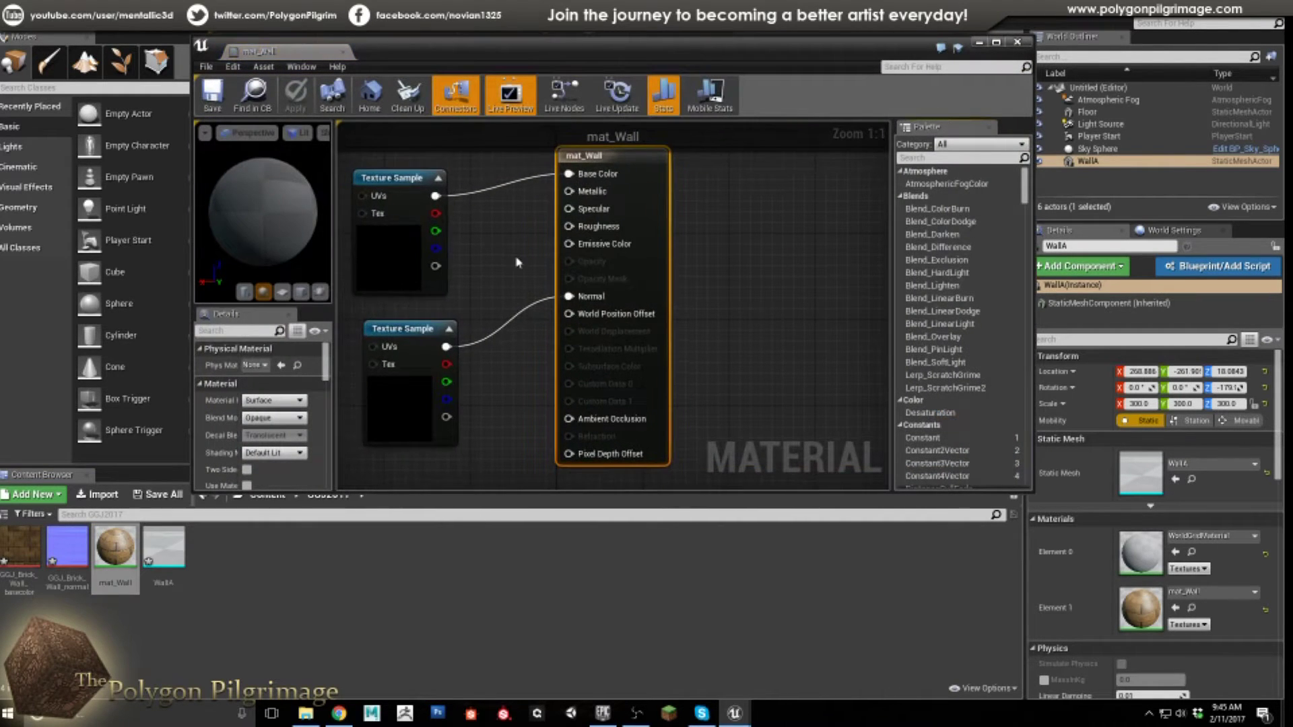
{"action": "right_click_drag", "start_coordinate": [502, 254], "coordinate": [625, 258]}
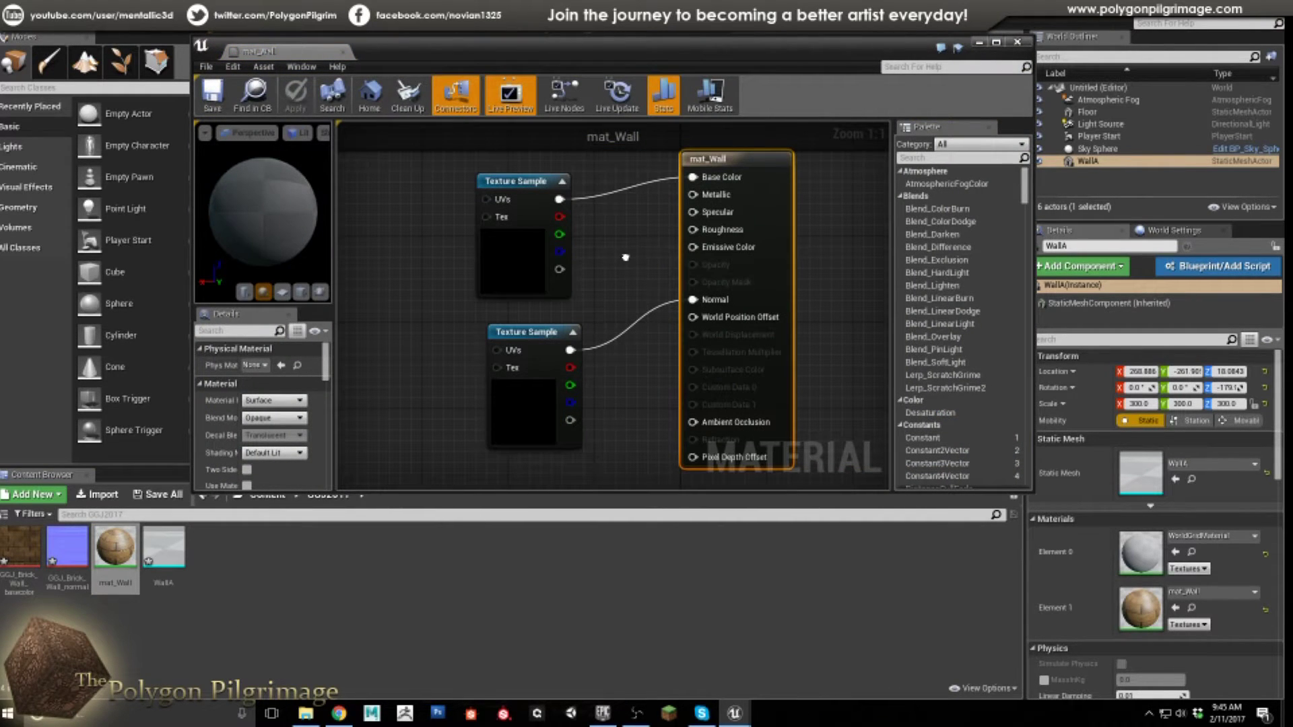
{"action": "scroll", "coordinate": [625, 257], "scroll_direction": "down", "scroll_amount": 2}
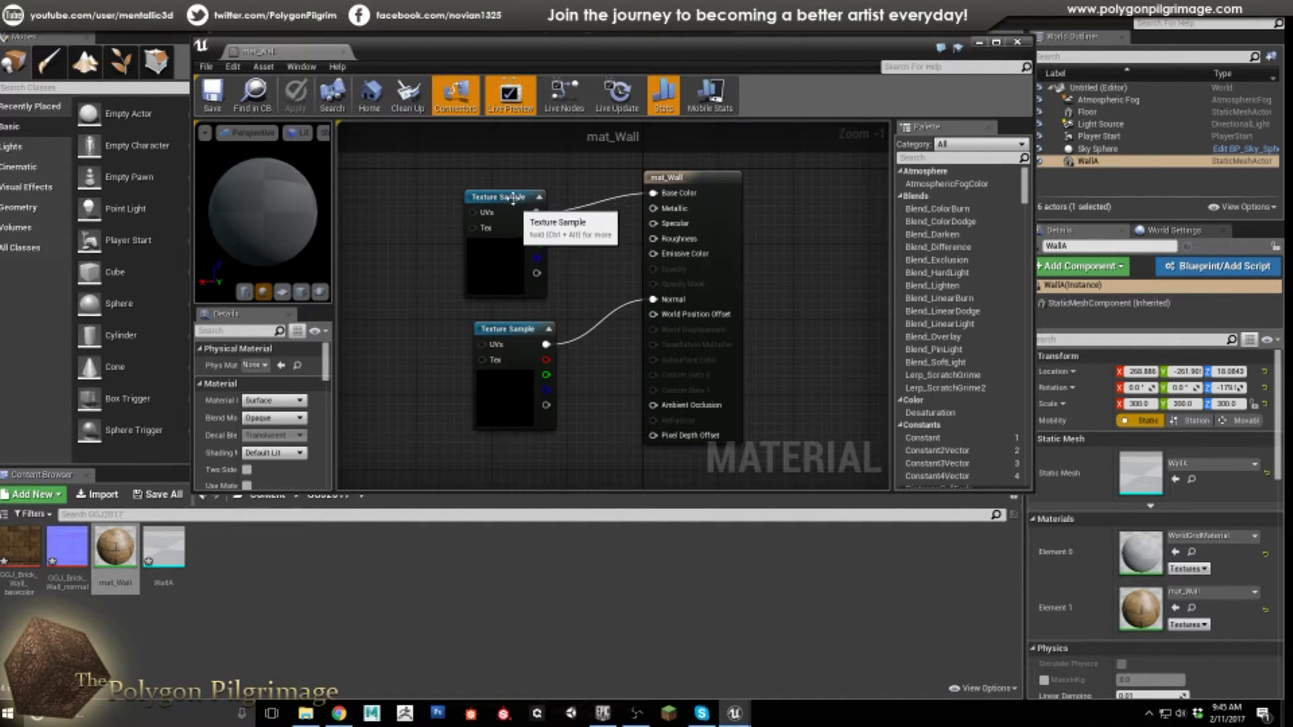
{"action": "left_click_drag", "start_coordinate": [517, 198], "coordinate": [489, 189]}
{"action": "left_click_drag", "start_coordinate": [527, 335], "coordinate": [490, 344]}
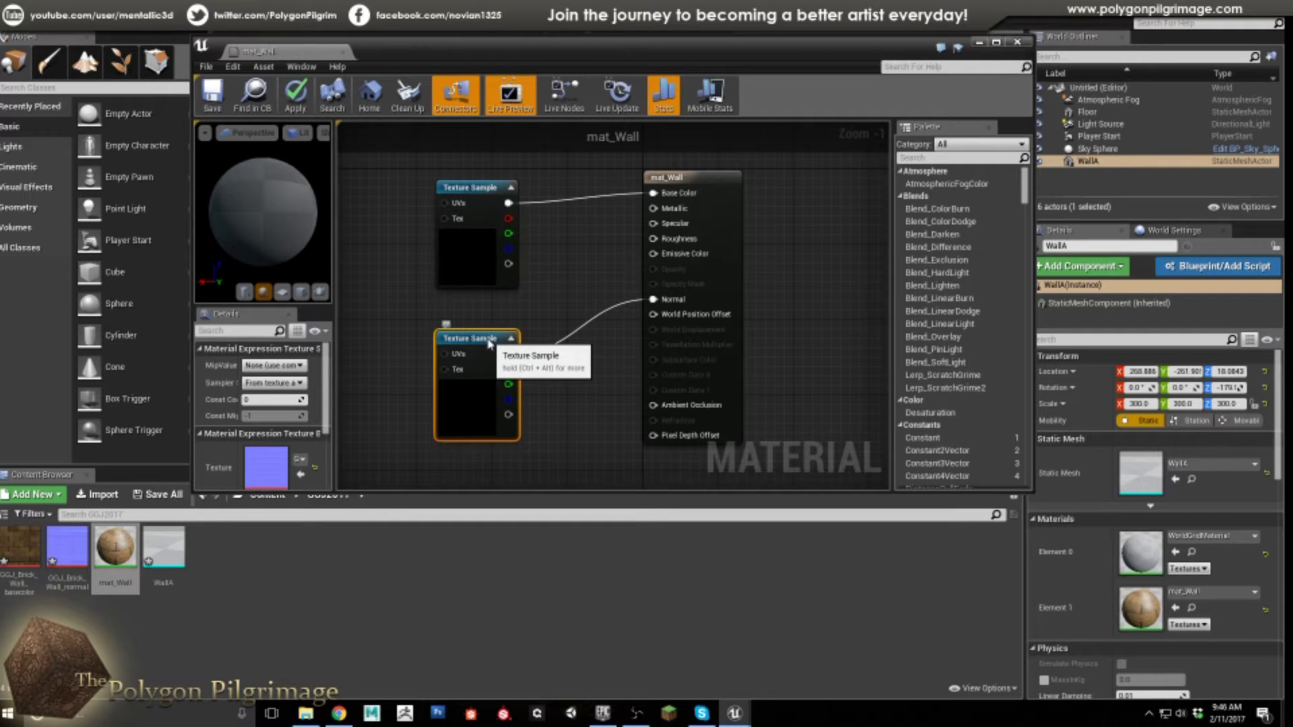
{"action": "left_click", "coordinate": [498, 206]}
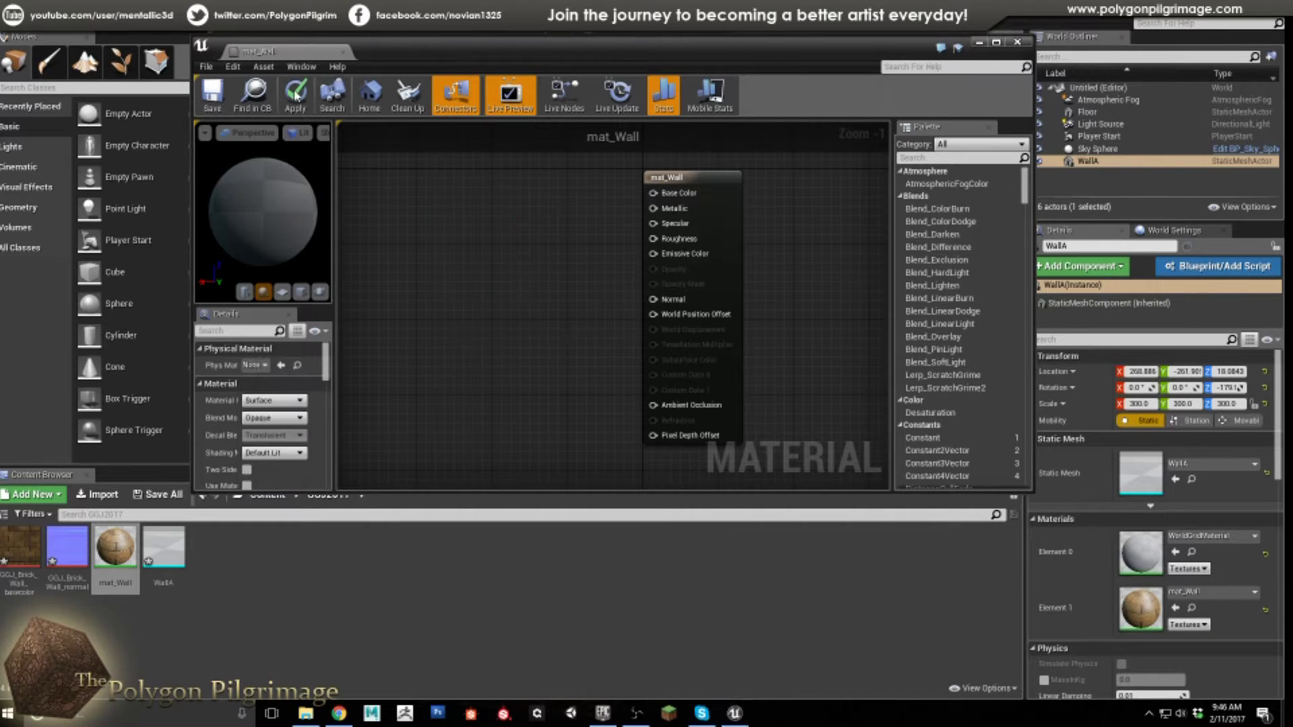
{"action": "left_click_drag", "start_coordinate": [266, 52], "coordinate": [219, 12]}
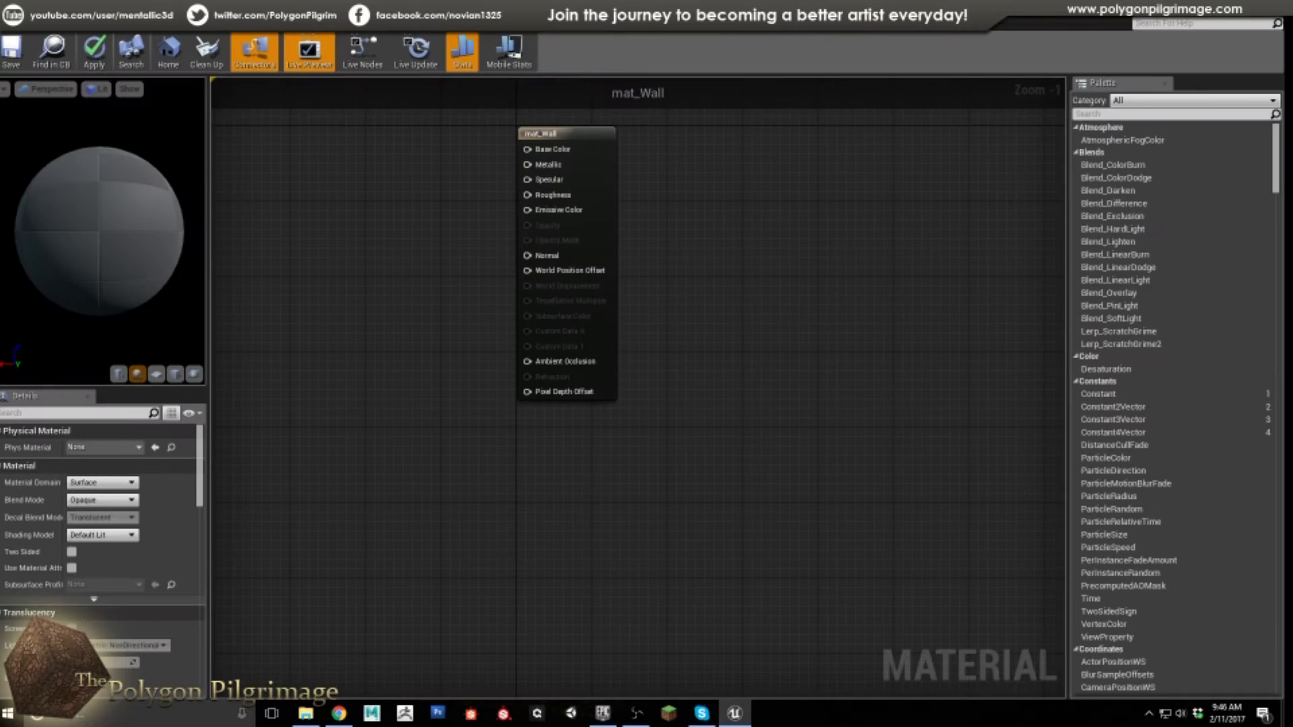
{"action": "right_click_drag", "start_coordinate": [445, 237], "coordinate": [672, 308]}
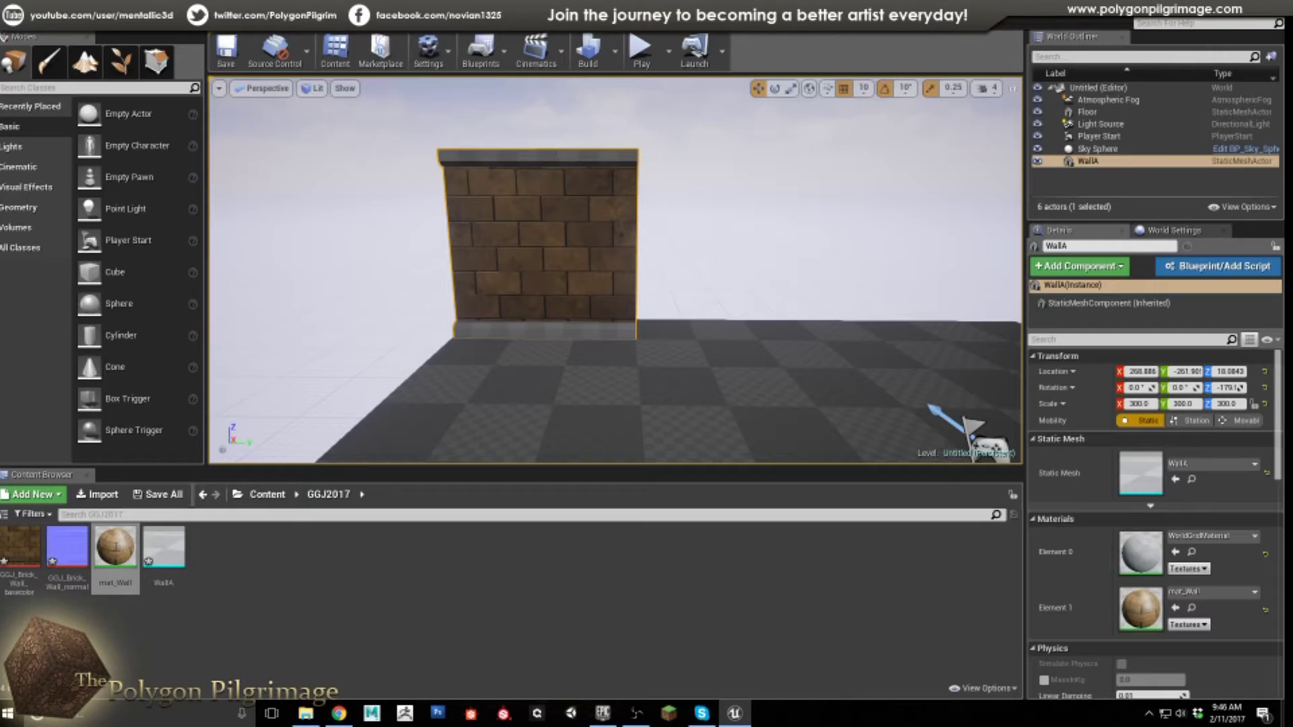
{"action": "left_click", "coordinate": [67, 549]}
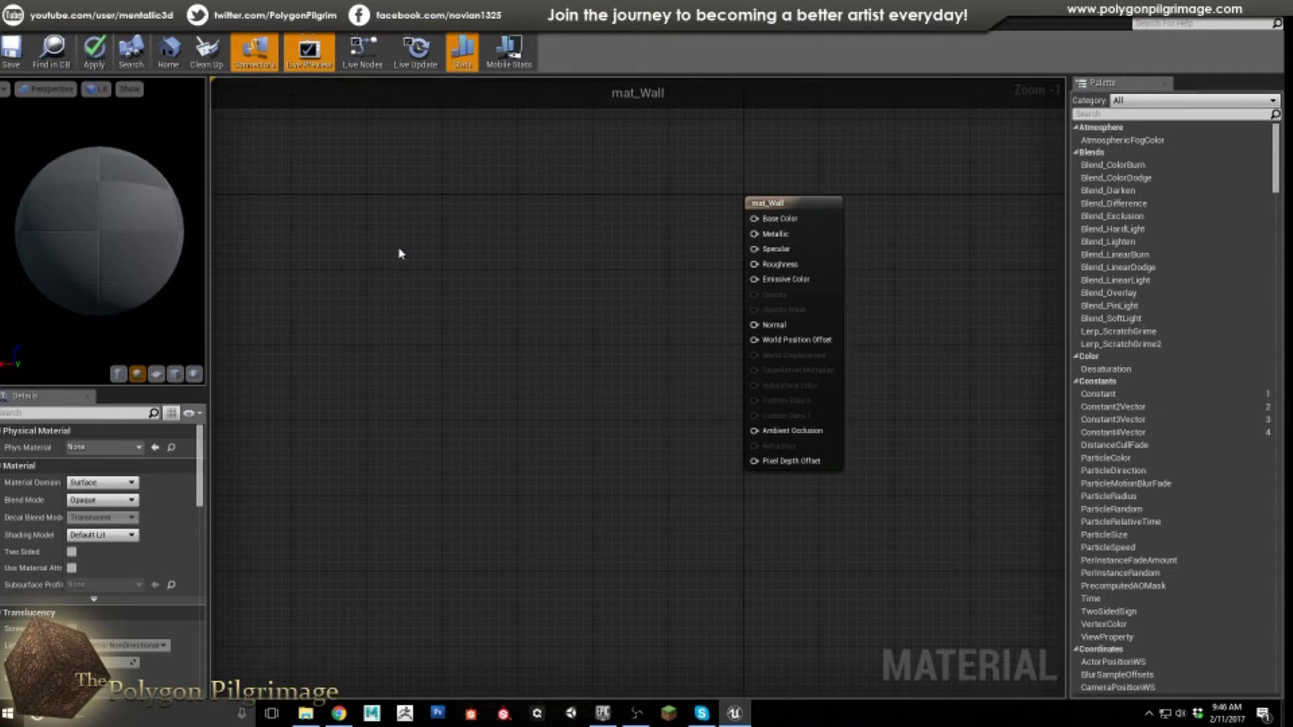
{"action": "left_click", "coordinate": [465, 271]}
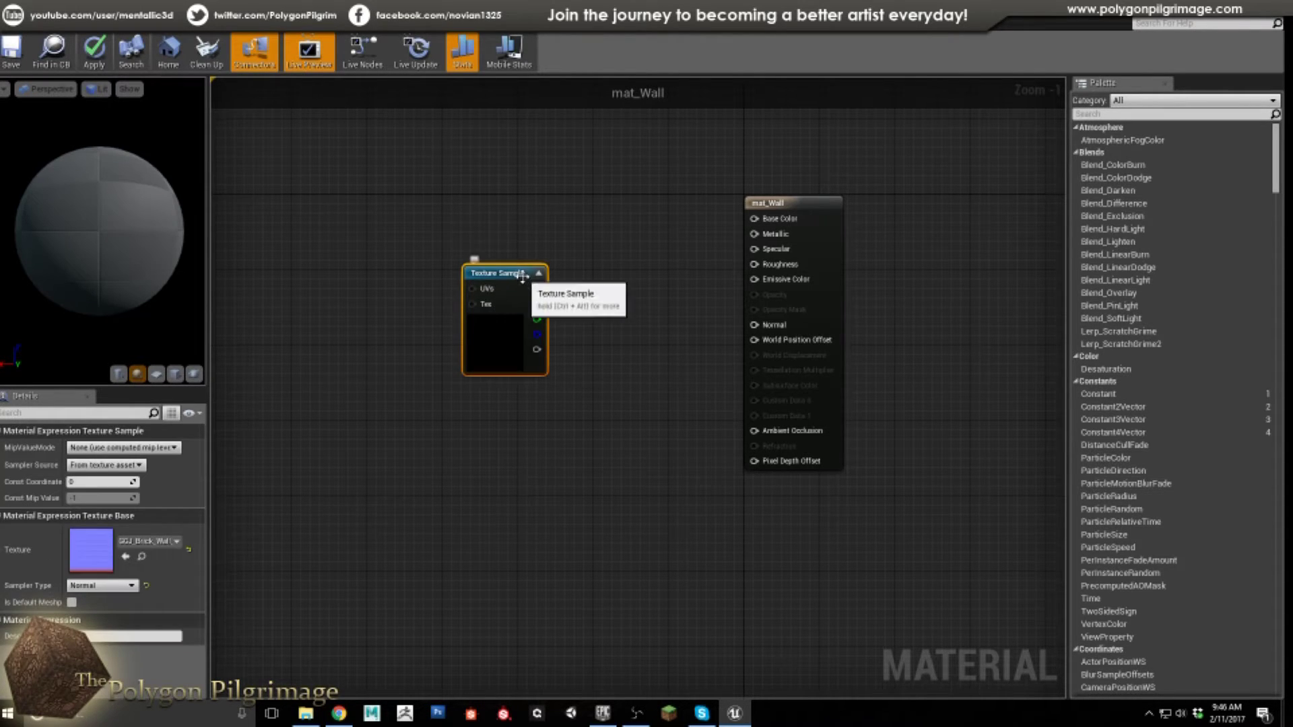
{"action": "key", "text": "Delete"}
Add the GGJ_Brick_Wall basecolor and normal textures to the mat_Wall graph as Texture Sample nodes.
{"action": "left_click_drag", "start_coordinate": [195, 20], "coordinate": [312, 101]}
{"action": "scroll", "coordinate": [547, 271], "scroll_direction": "down", "scroll_amount": 3}
{"action": "scroll", "coordinate": [546, 267], "scroll_direction": "down", "scroll_amount": 5}
{"action": "scroll", "coordinate": [617, 306], "scroll_direction": "up", "scroll_amount": 6}
{"action": "scroll", "coordinate": [493, 253], "scroll_direction": "up", "scroll_amount": 1}
{"action": "scroll", "coordinate": [491, 251], "scroll_direction": "down", "scroll_amount": 1}
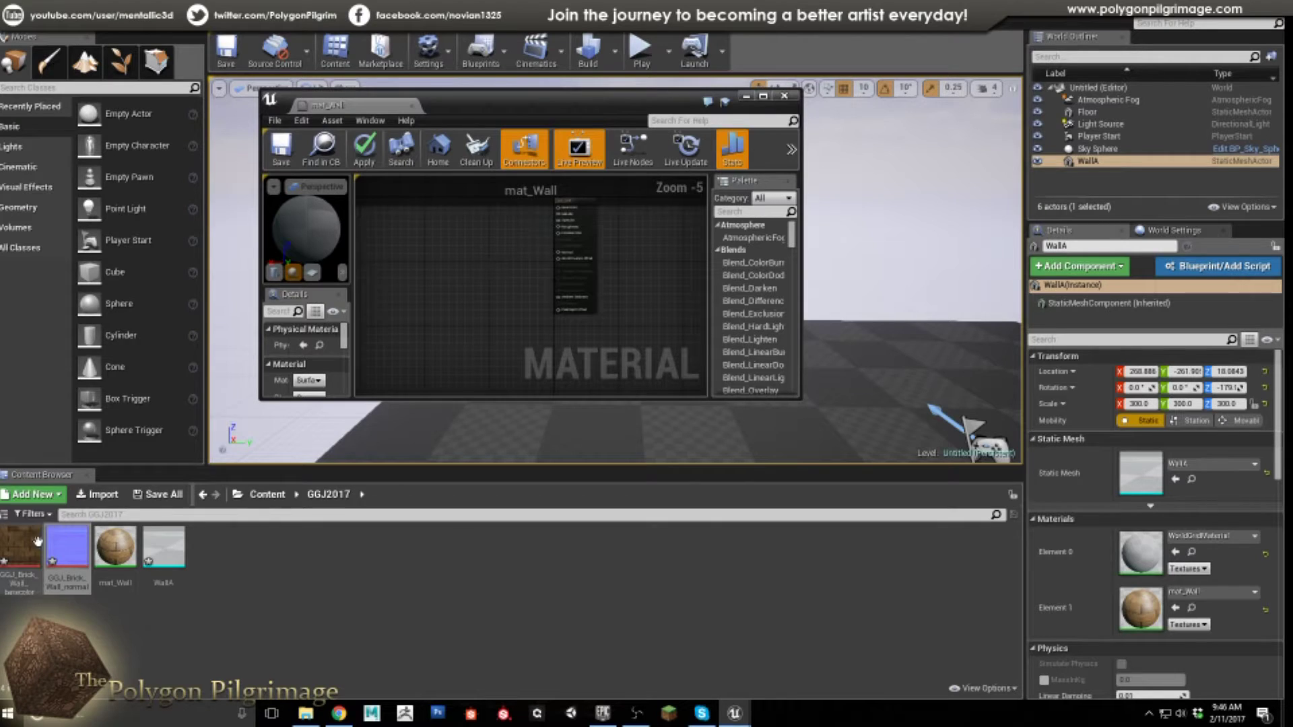
{"action": "left_click_drag", "start_coordinate": [37, 540], "coordinate": [407, 259]}
{"action": "left_click_drag", "start_coordinate": [67, 549], "coordinate": [484, 306]}
{"action": "left_click_drag", "start_coordinate": [620, 120], "coordinate": [640, 168]}
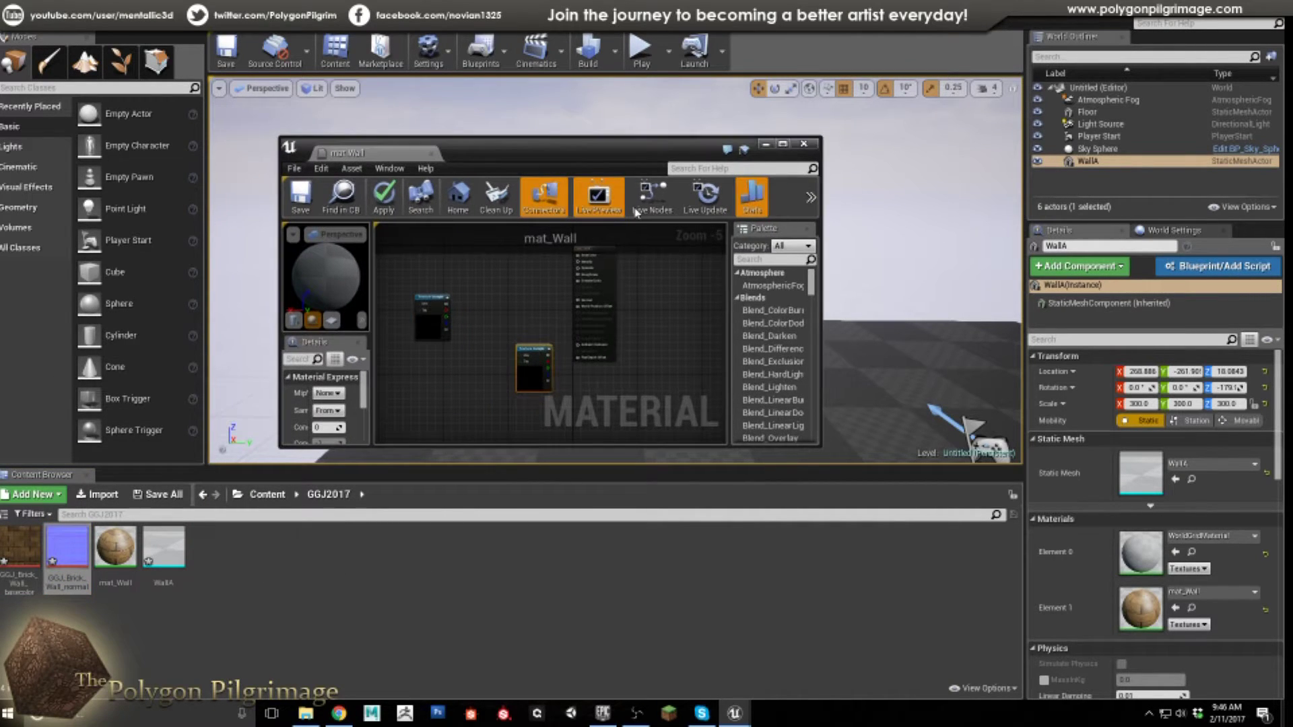
{"action": "left_click_drag", "start_coordinate": [272, 138], "coordinate": [181, 72]}
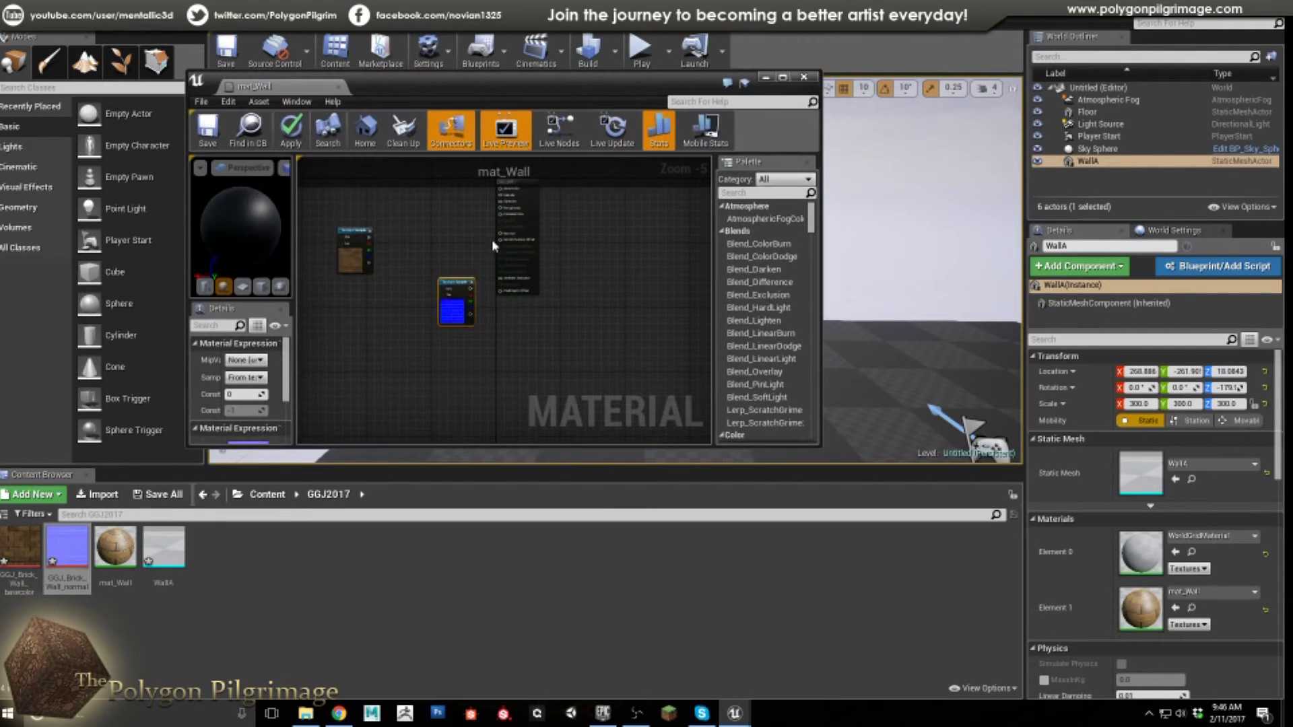
Connect the basecolor sample to Base Color and the normal sample to Normal, and save and close mat_Wall.
{"action": "scroll", "coordinate": [451, 231], "scroll_direction": "up", "scroll_amount": 2}
{"action": "scroll", "coordinate": [403, 257], "scroll_direction": "down", "scroll_amount": 2}
{"action": "right_click_drag", "start_coordinate": [403, 251], "coordinate": [482, 273]}
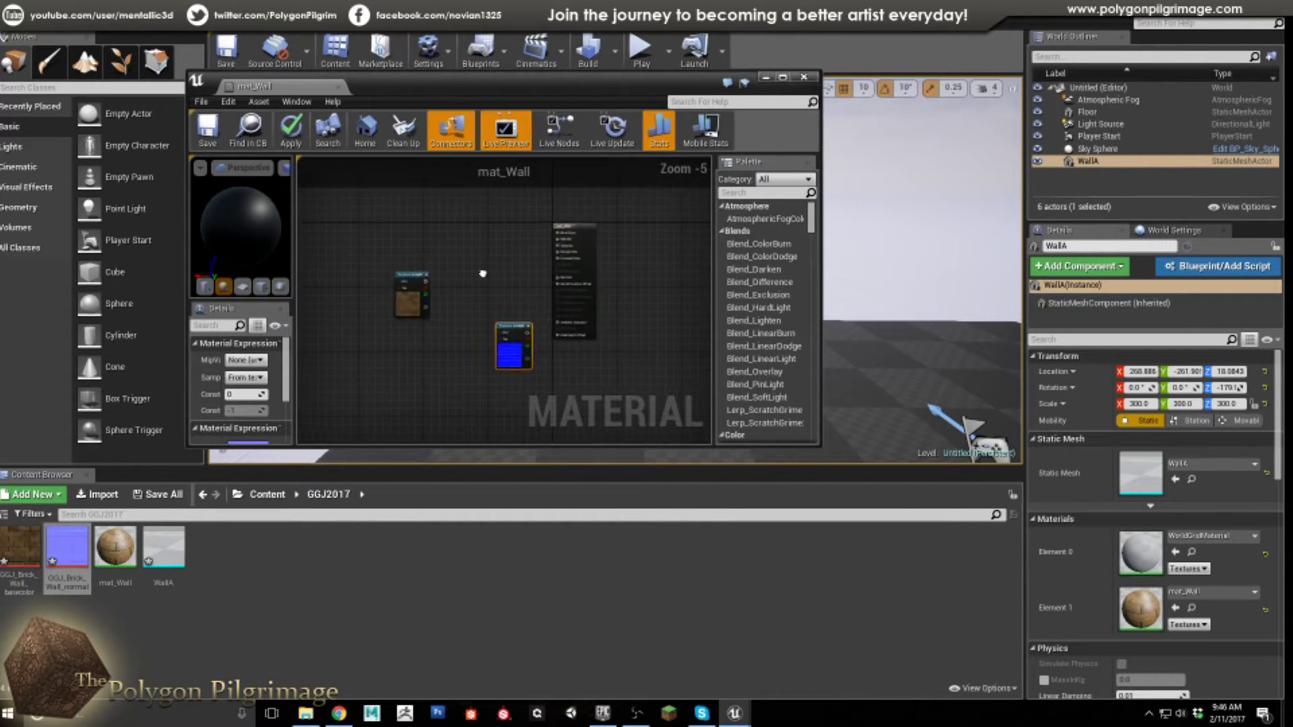
{"action": "scroll", "coordinate": [482, 273], "scroll_direction": "up", "scroll_amount": 2}
{"action": "left_click_drag", "start_coordinate": [384, 283], "coordinate": [621, 200]}
{"action": "left_click_drag", "start_coordinate": [549, 369], "coordinate": [621, 281]}
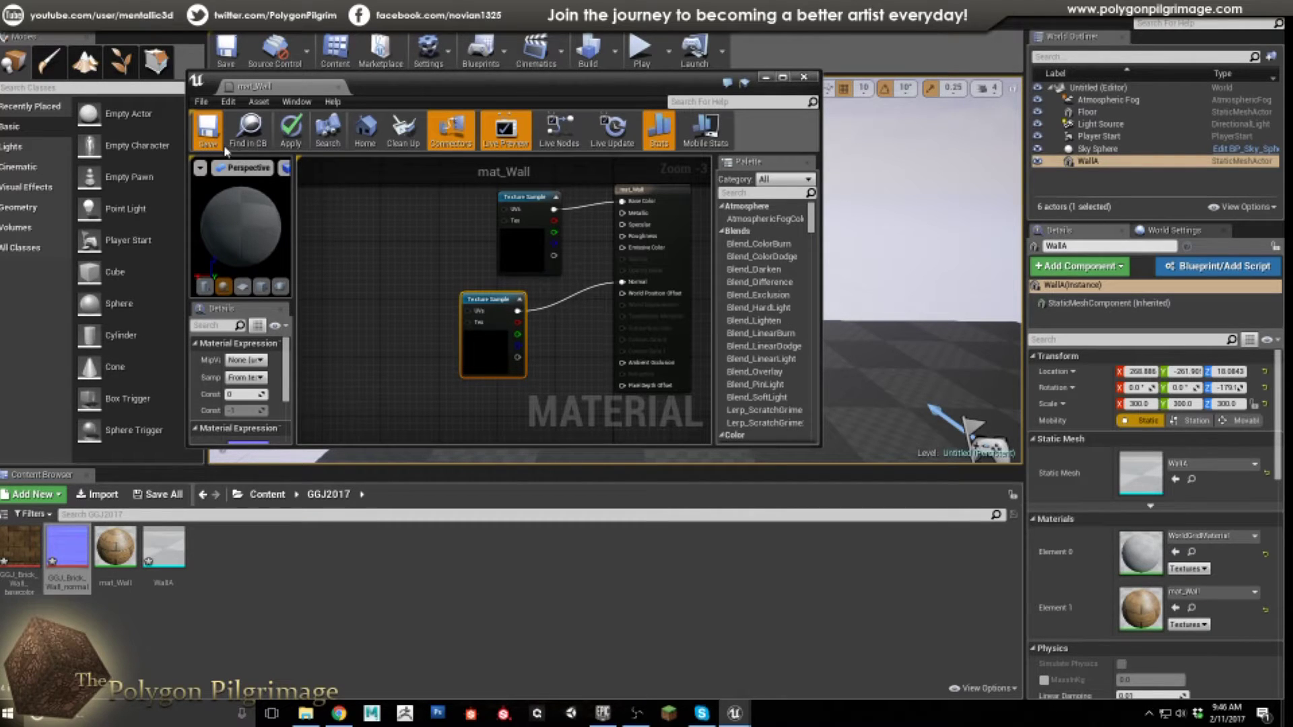
{"action": "left_click", "coordinate": [208, 130]}
{"action": "left_click", "coordinate": [804, 77]}
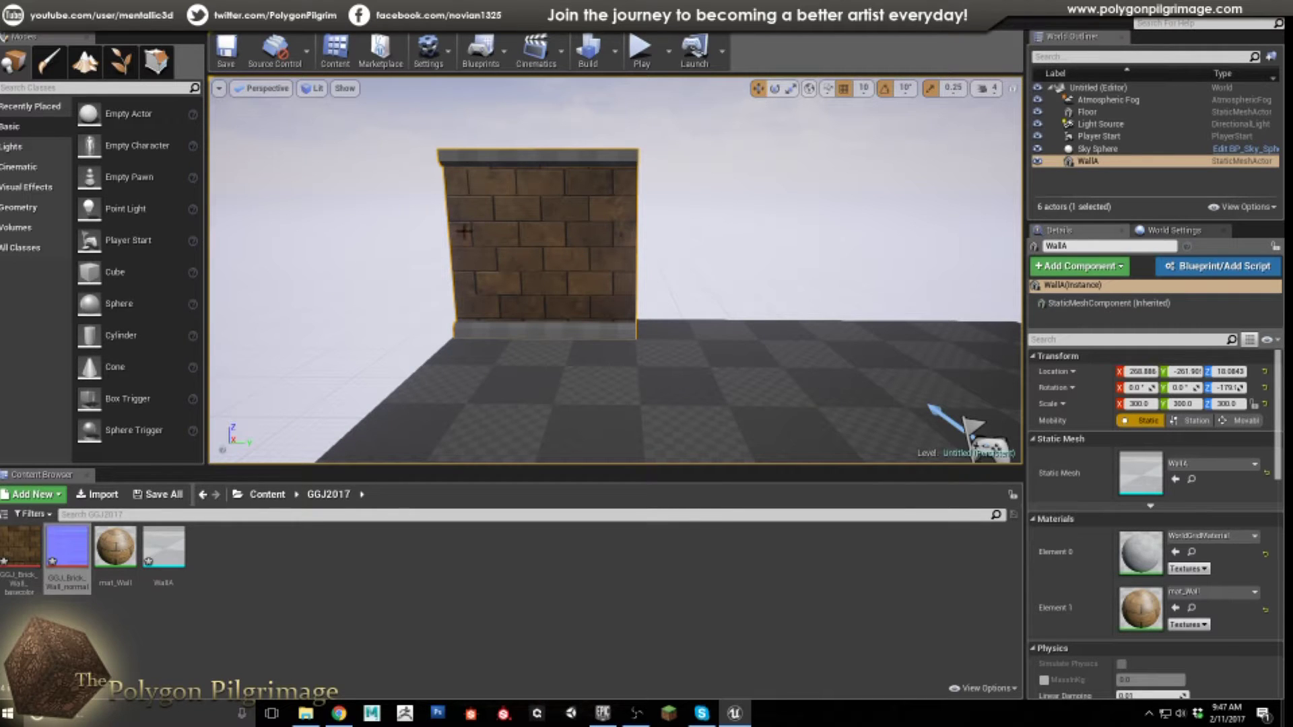
Open the WallA static mesh for editing and set its import uniform scale to 100.
{"action": "right_click_drag", "start_coordinate": [538, 282], "coordinate": [738, 257]}
{"action": "right_click_drag", "start_coordinate": [623, 276], "coordinate": [659, 271]}
{"action": "double_click", "coordinate": [164, 547]}
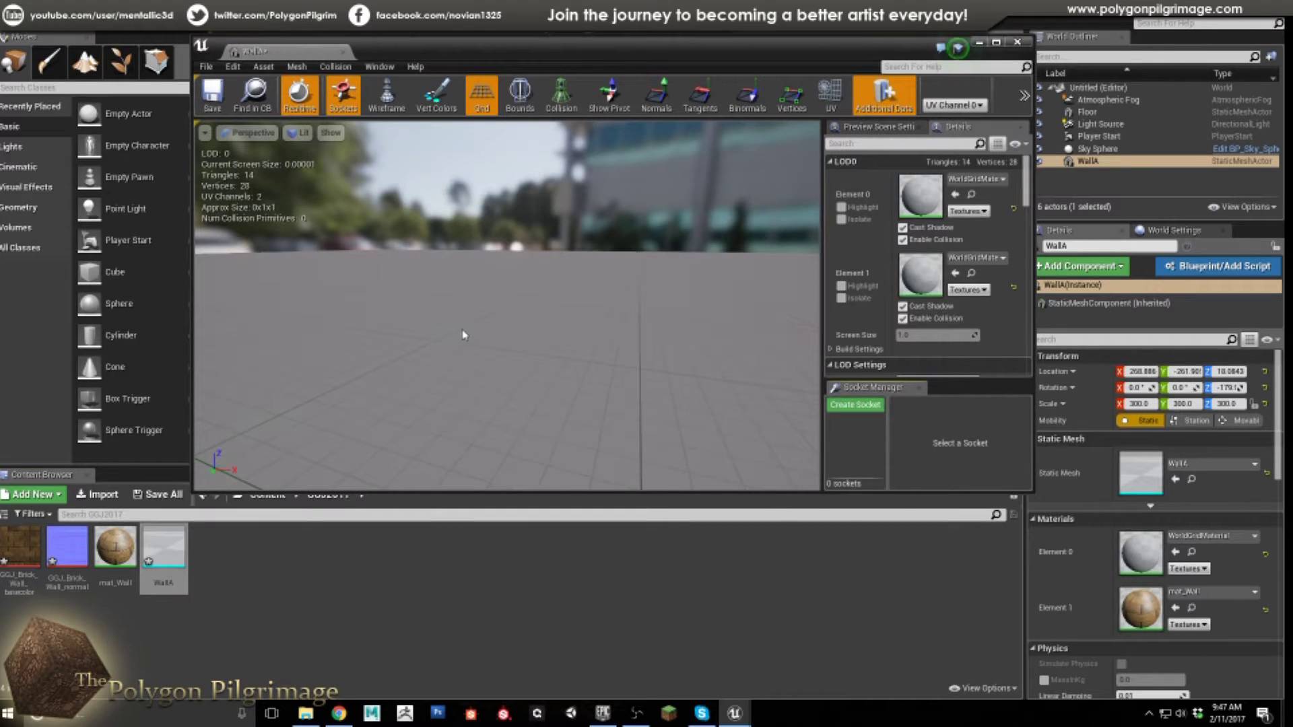
{"action": "scroll", "coordinate": [510, 312], "scroll_direction": "up", "scroll_amount": 5}
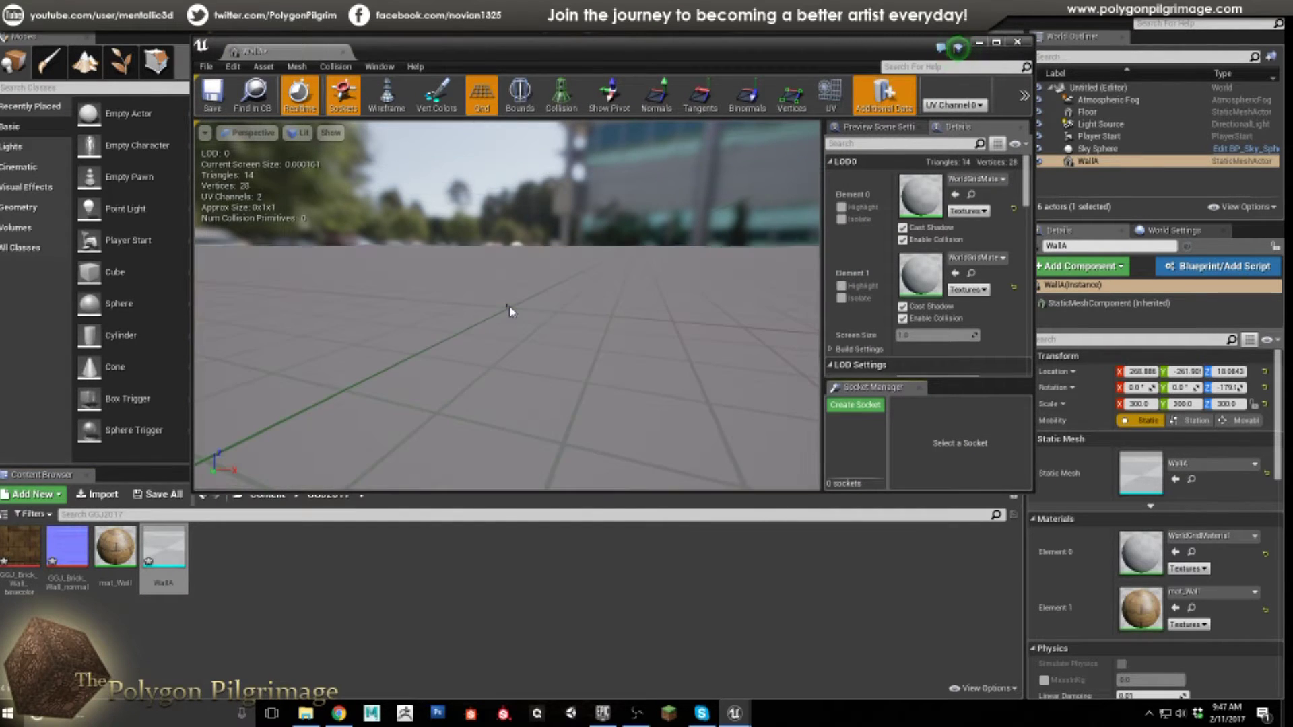
{"action": "left_click_drag", "start_coordinate": [516, 304], "coordinate": [517, 304]}
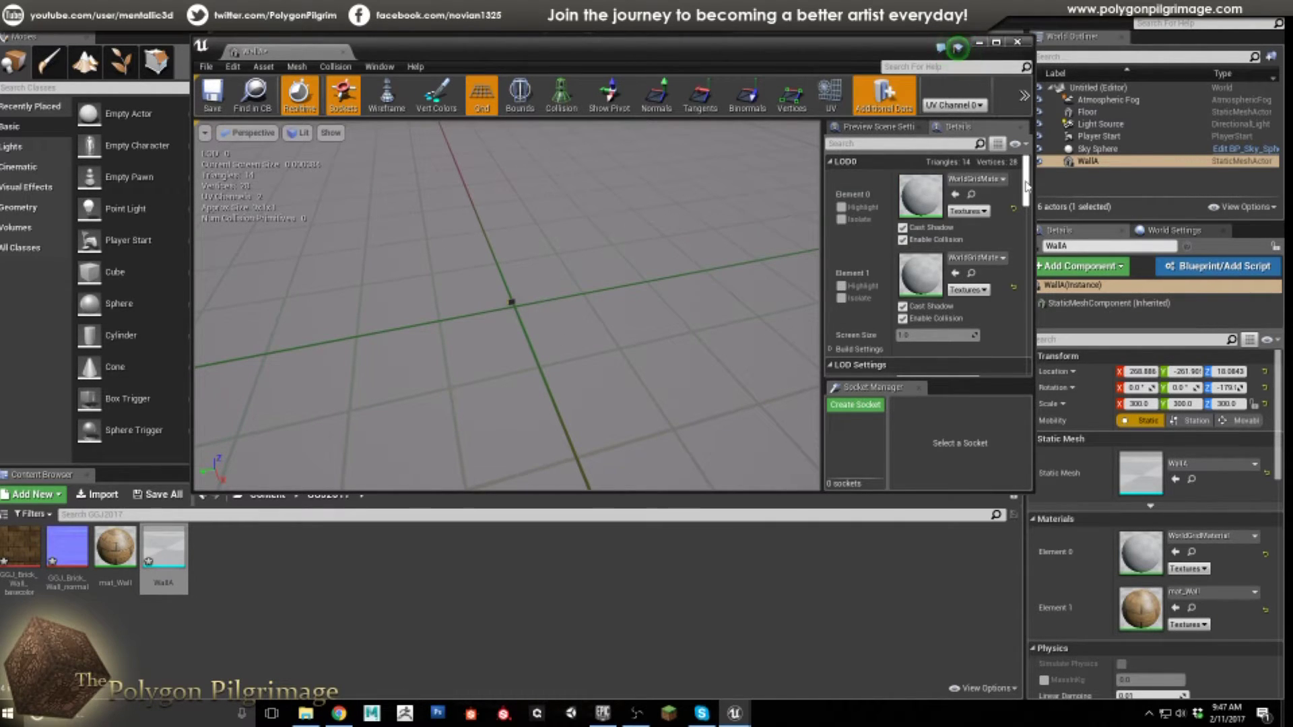
{"action": "scroll", "coordinate": [1017, 209], "scroll_direction": "down", "scroll_amount": 4}
{"action": "left_click_drag", "start_coordinate": [1027, 199], "coordinate": [1049, 283]}
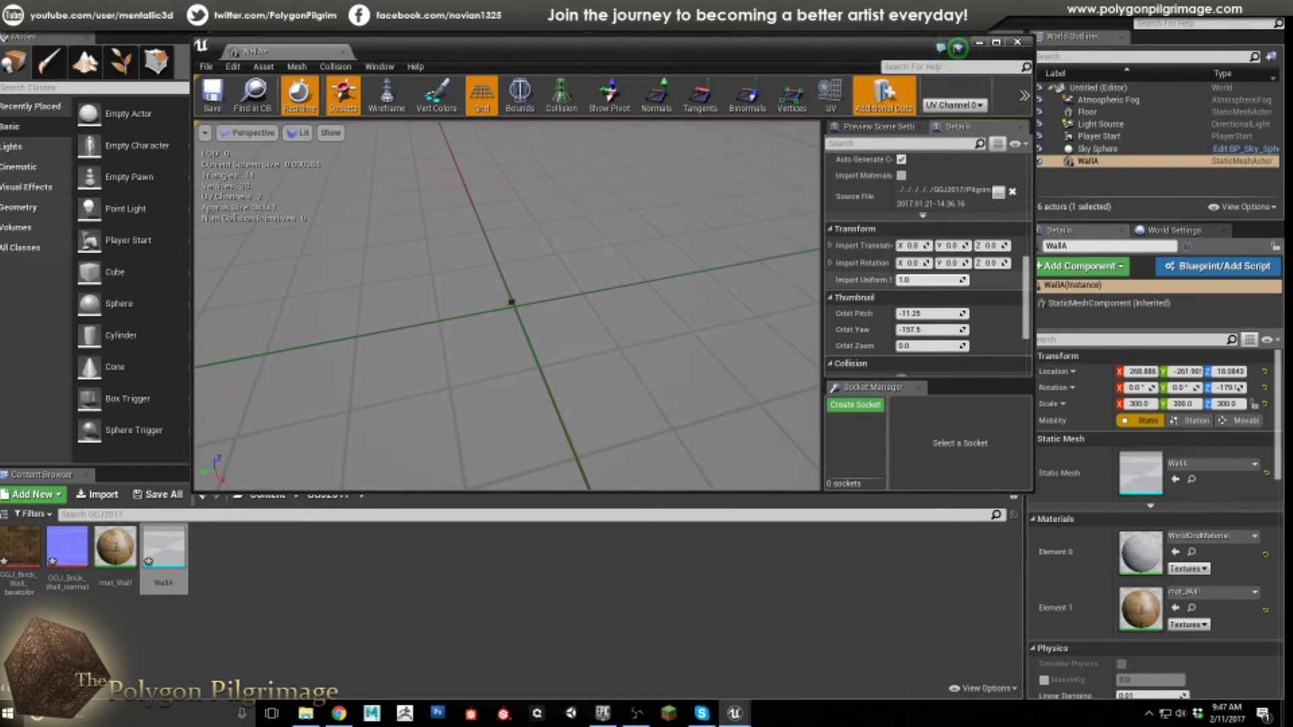
{"action": "left_click_drag", "start_coordinate": [931, 279], "coordinate": [963, 280]}
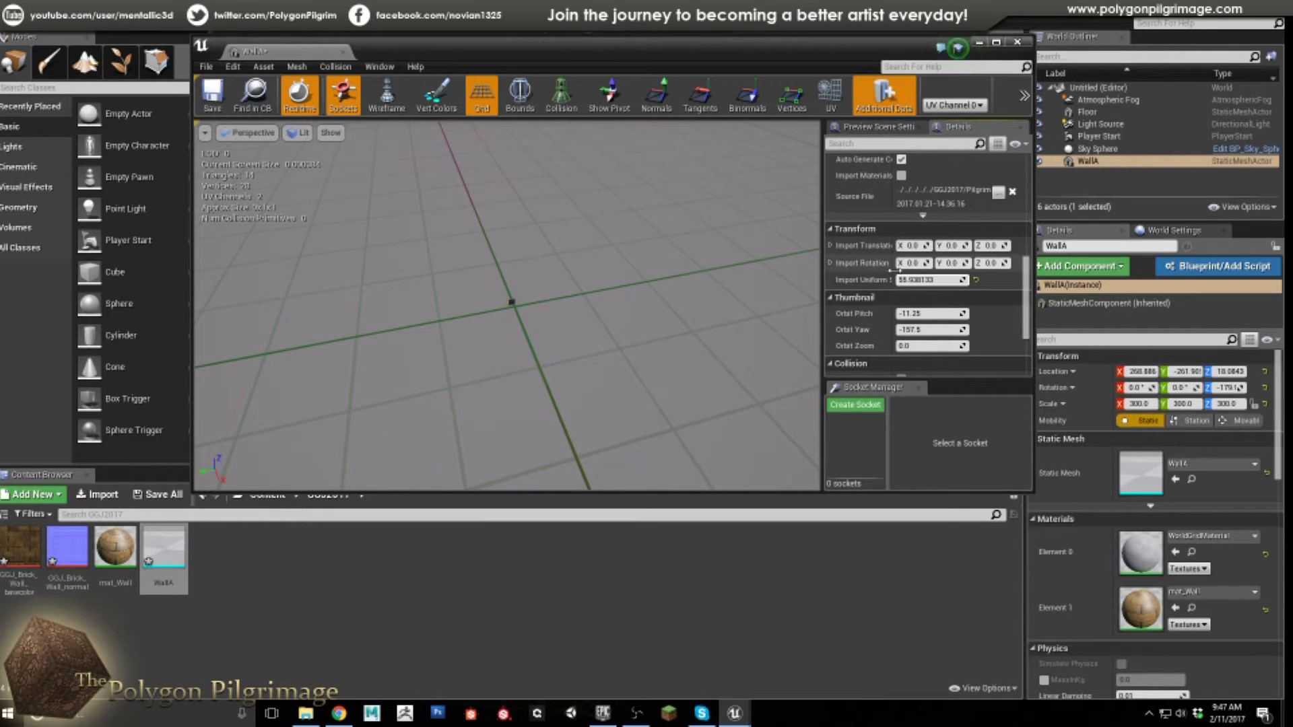
{"action": "left_click", "coordinate": [944, 281]}
{"action": "type", "text": "100.0"}
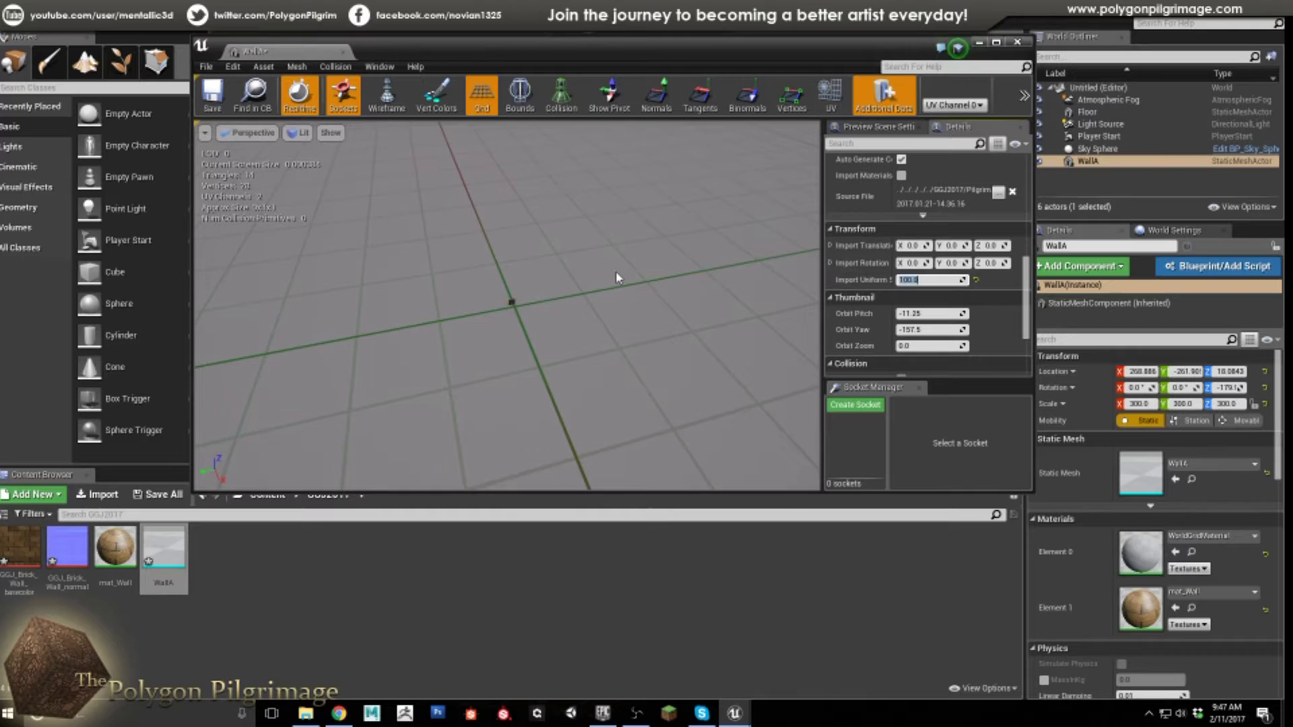
Inspect WallA's bounds and collision displays in the mesh preview, switching both off again.
{"action": "mouse_move", "coordinate": [592, 305]}
{"action": "right_mouse_down"}
{"action": "mouse_move", "coordinate": [585, 319]}
{"action": "mouse_move", "coordinate": [581, 295]}
{"action": "mouse_move", "coordinate": [574, 304]}
{"action": "right_mouse_up"}
{"action": "left_click", "coordinate": [519, 94]}
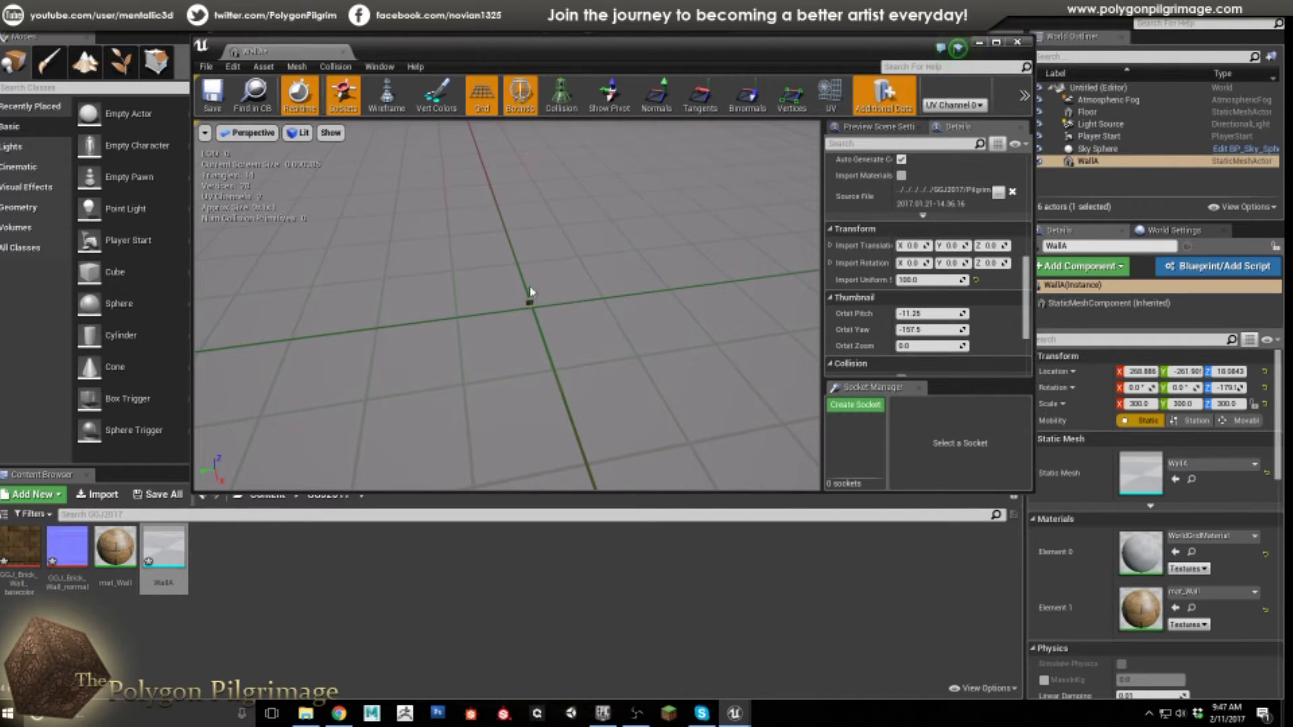
{"action": "left_click_drag", "start_coordinate": [534, 308], "coordinate": [565, 323]}
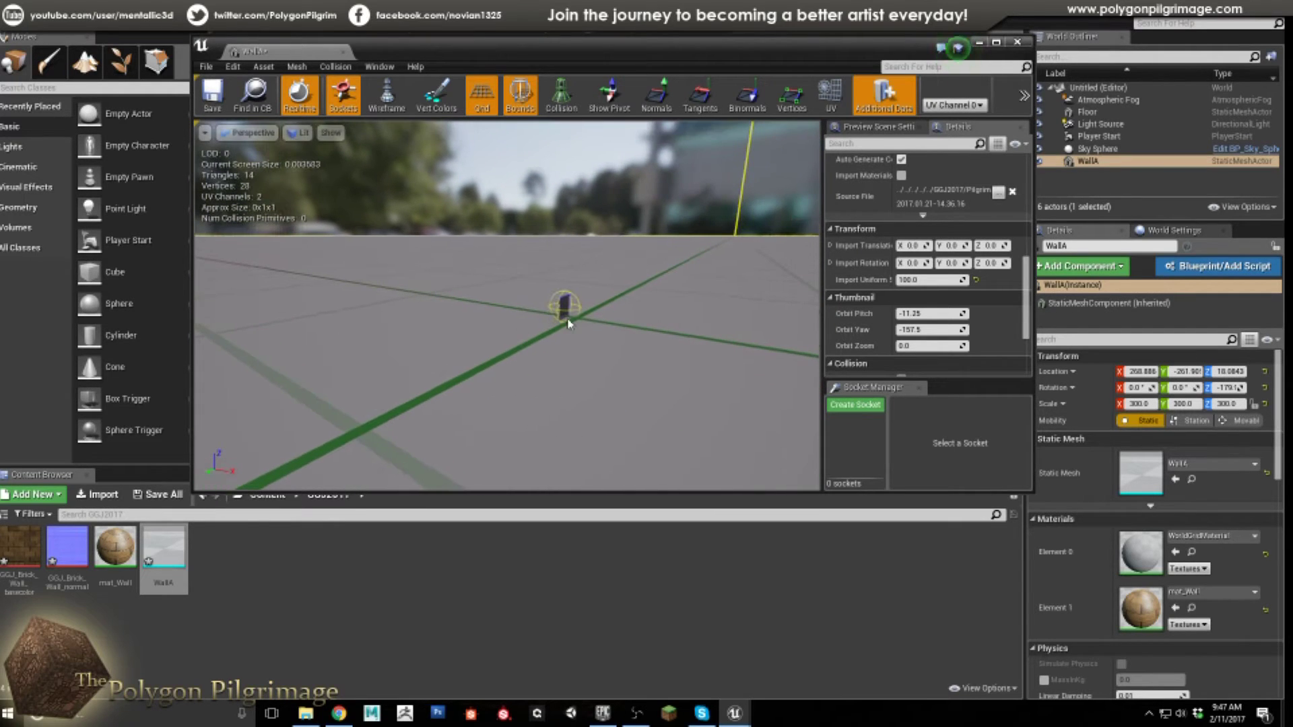
{"action": "left_click", "coordinate": [561, 96]}
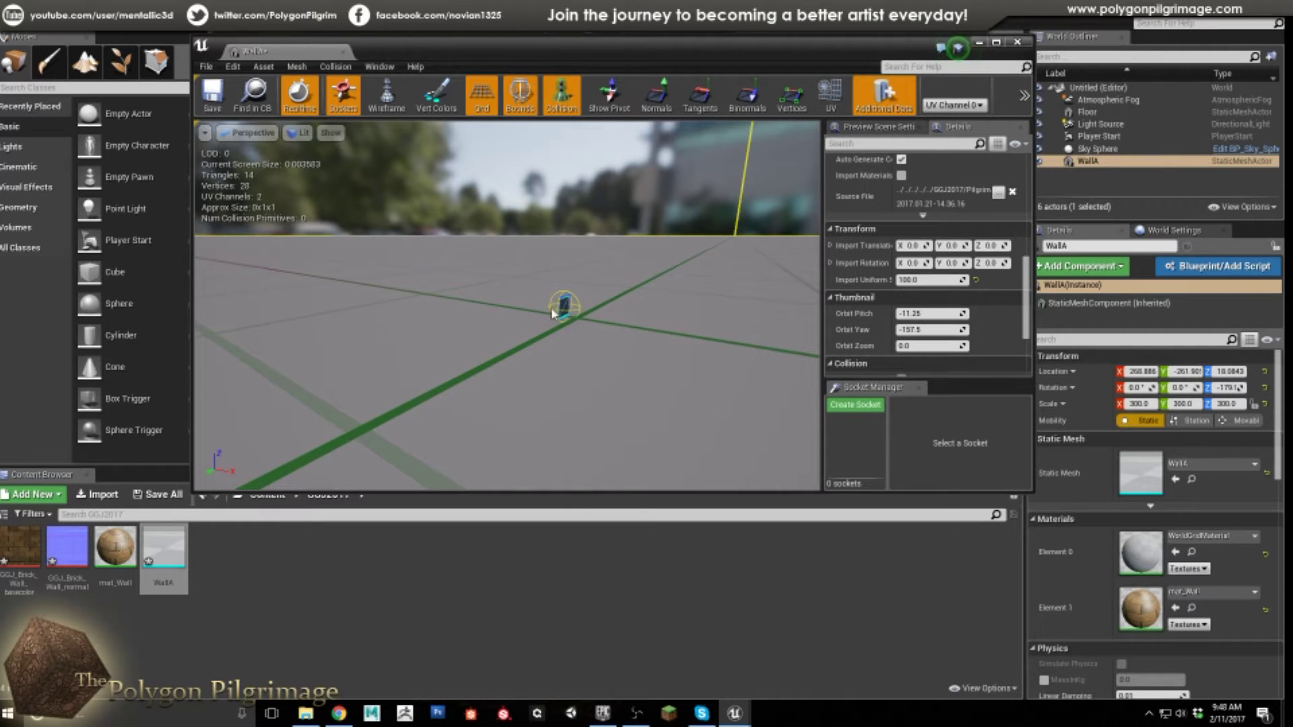
{"action": "left_click", "coordinate": [561, 96]}
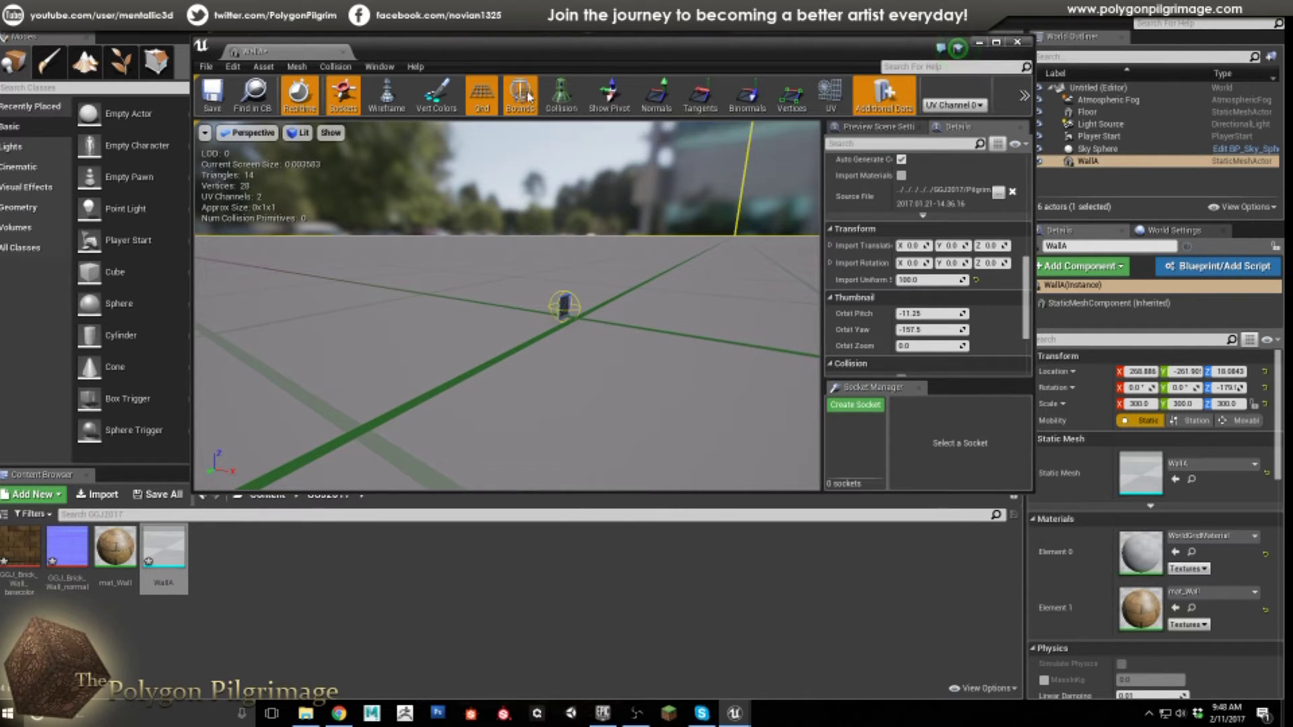
{"action": "left_click", "coordinate": [520, 96]}
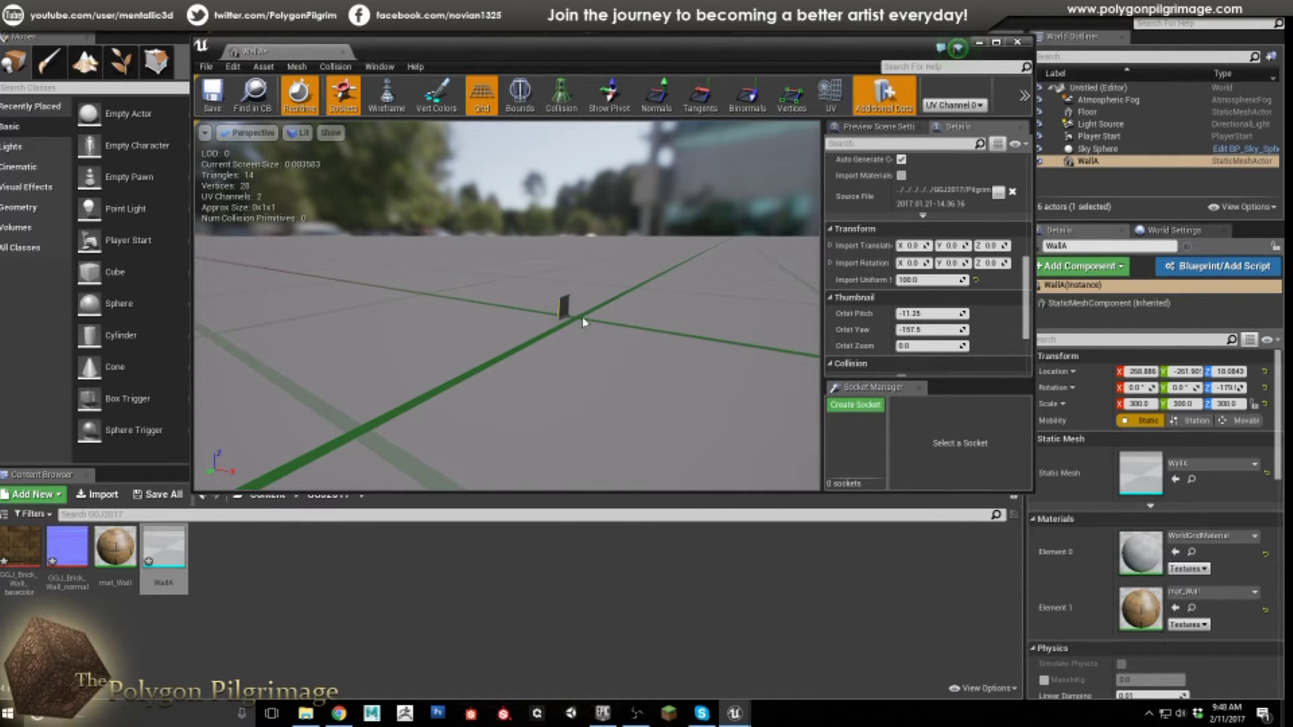
Enable customized collision for the WallA mesh.
{"action": "scroll", "coordinate": [574, 313], "scroll_direction": "up", "scroll_amount": 1}
{"action": "right_click_drag", "start_coordinate": [574, 313], "coordinate": [555, 337]}
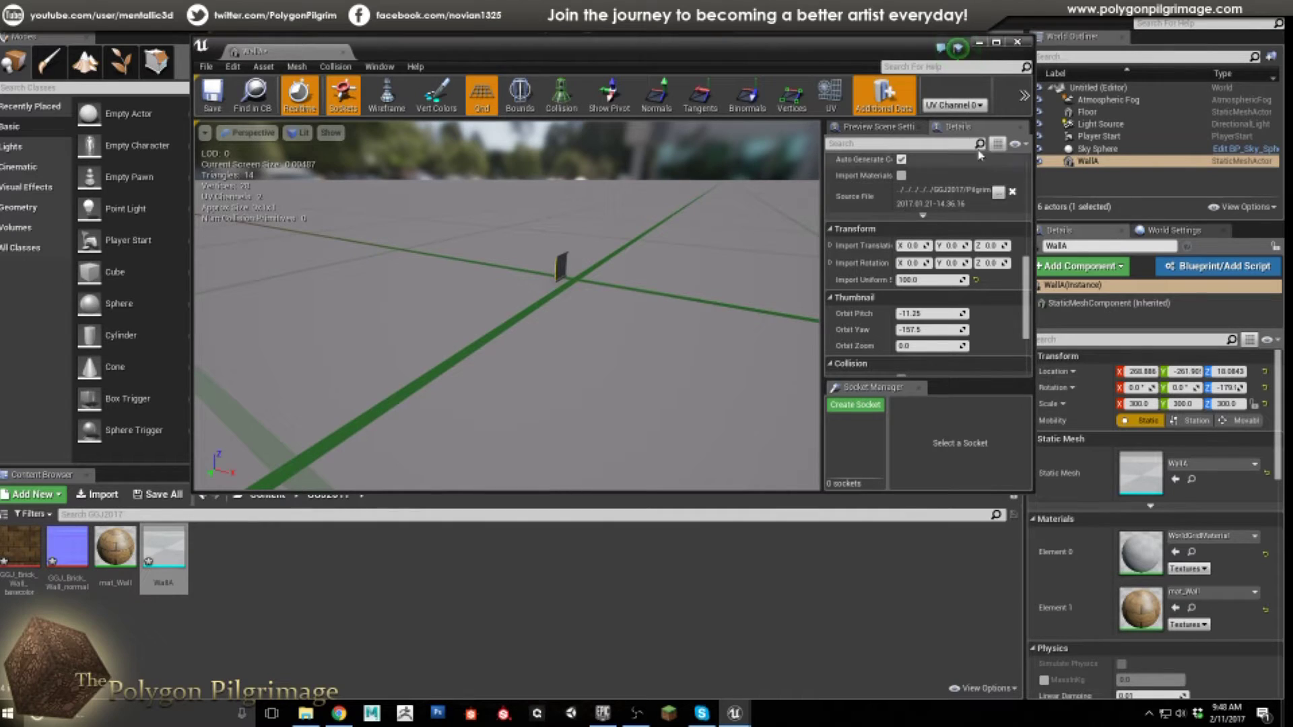
{"action": "scroll", "coordinate": [1025, 303], "scroll_direction": "down", "scroll_amount": 3}
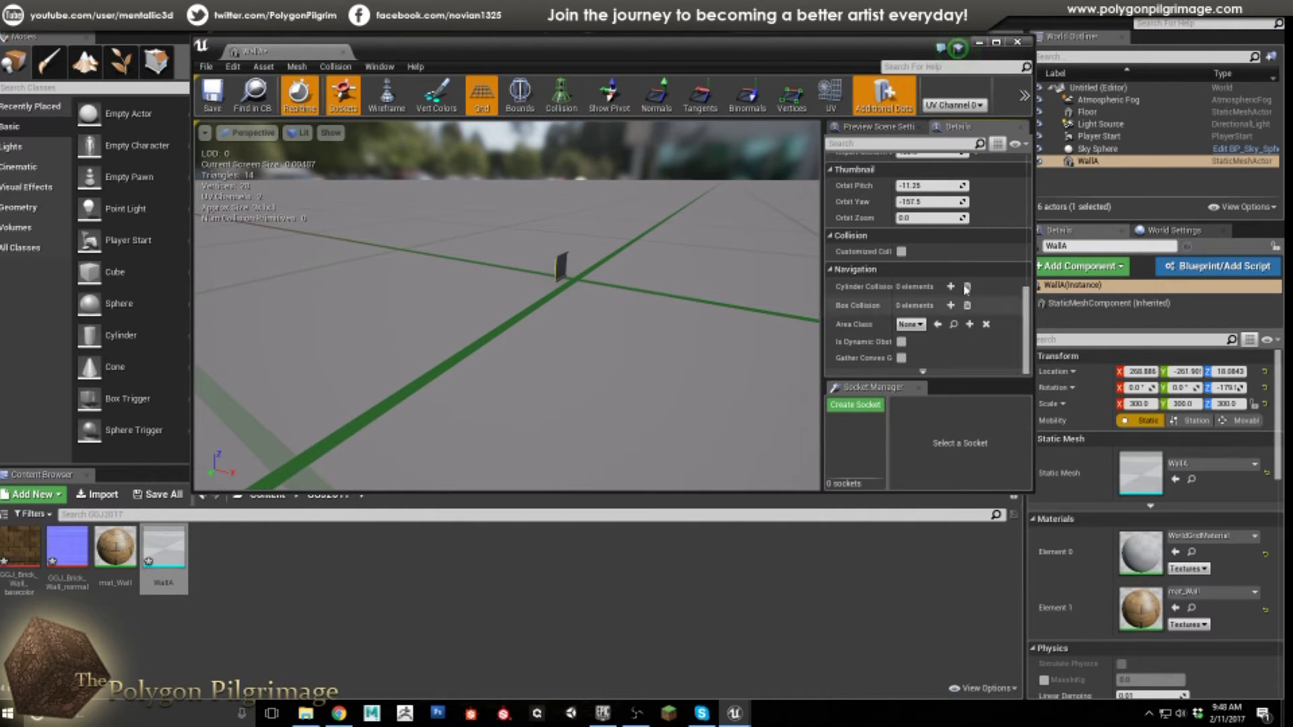
{"action": "left_click", "coordinate": [901, 251]}
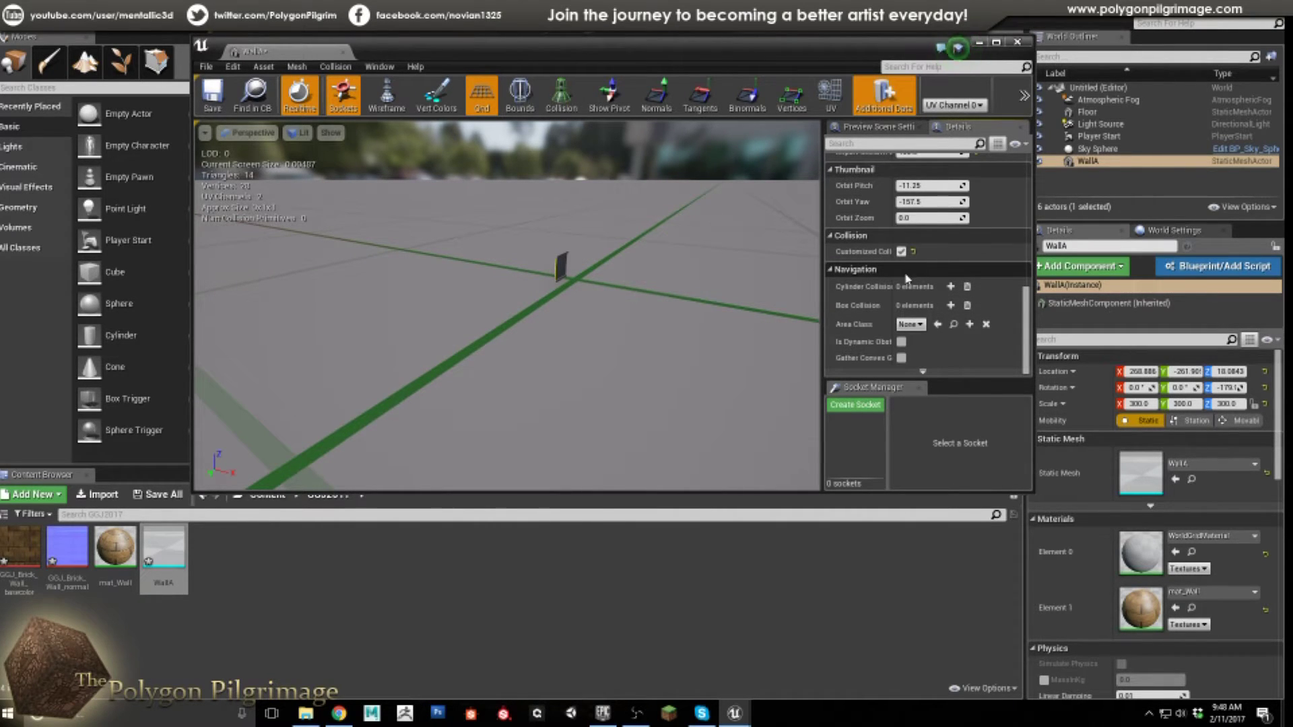
{"action": "scroll", "coordinate": [1027, 324], "scroll_direction": "up", "scroll_amount": 1}
{"action": "left_click_drag", "start_coordinate": [1027, 325], "coordinate": [1024, 262]}
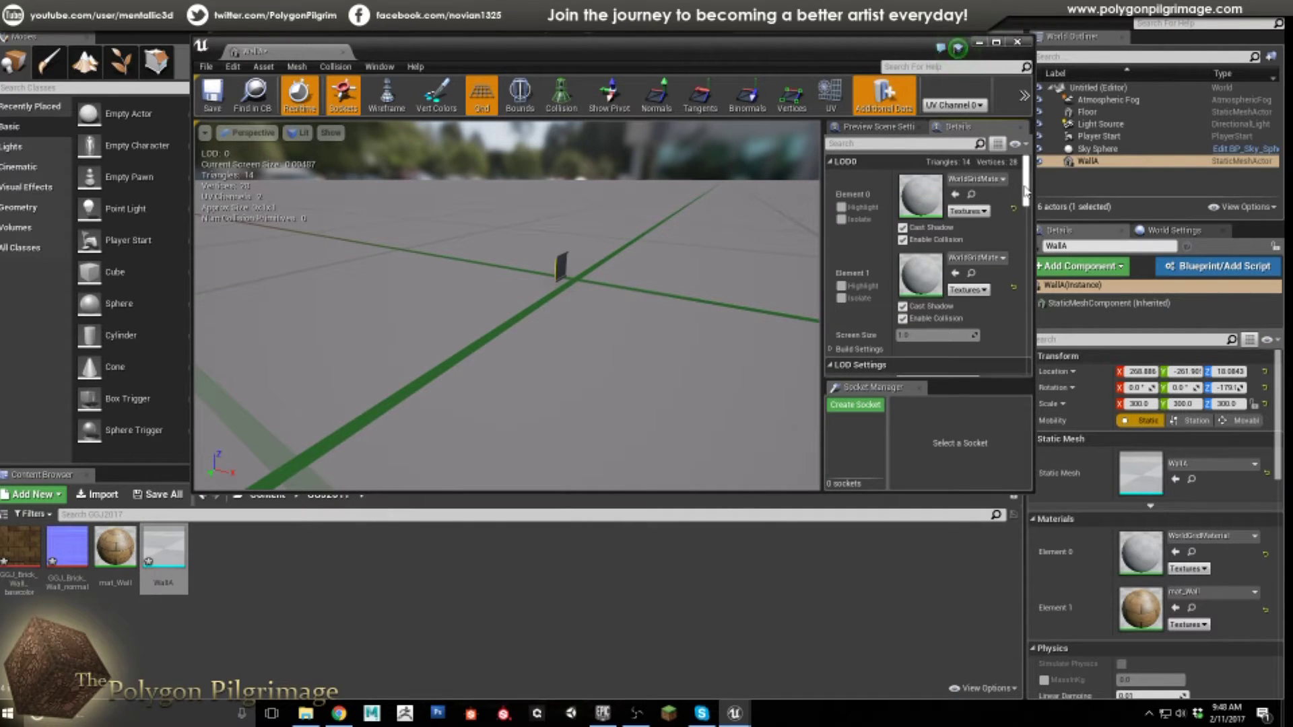
{"action": "left_click_drag", "start_coordinate": [1025, 196], "coordinate": [1023, 214]}
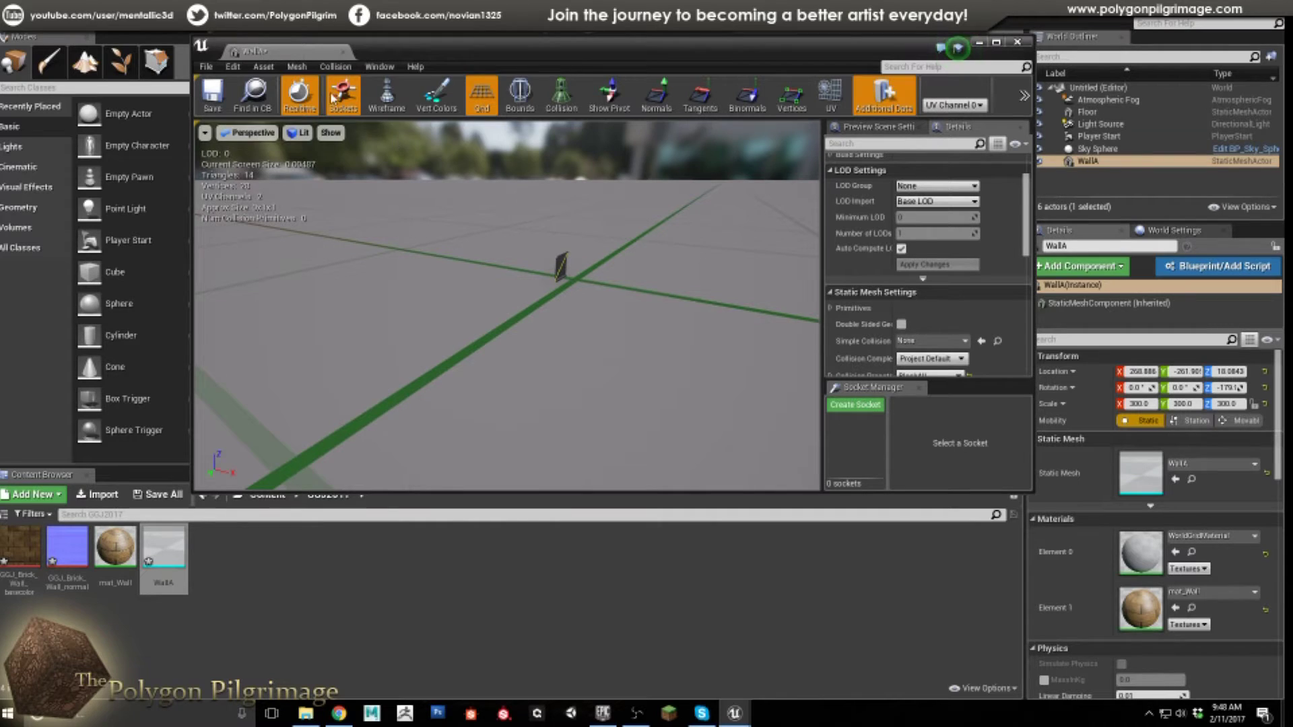
Set WallA's collision complexity to Use Complex Collision As Simple in its static mesh settings.
{"action": "left_click", "coordinate": [335, 66]}
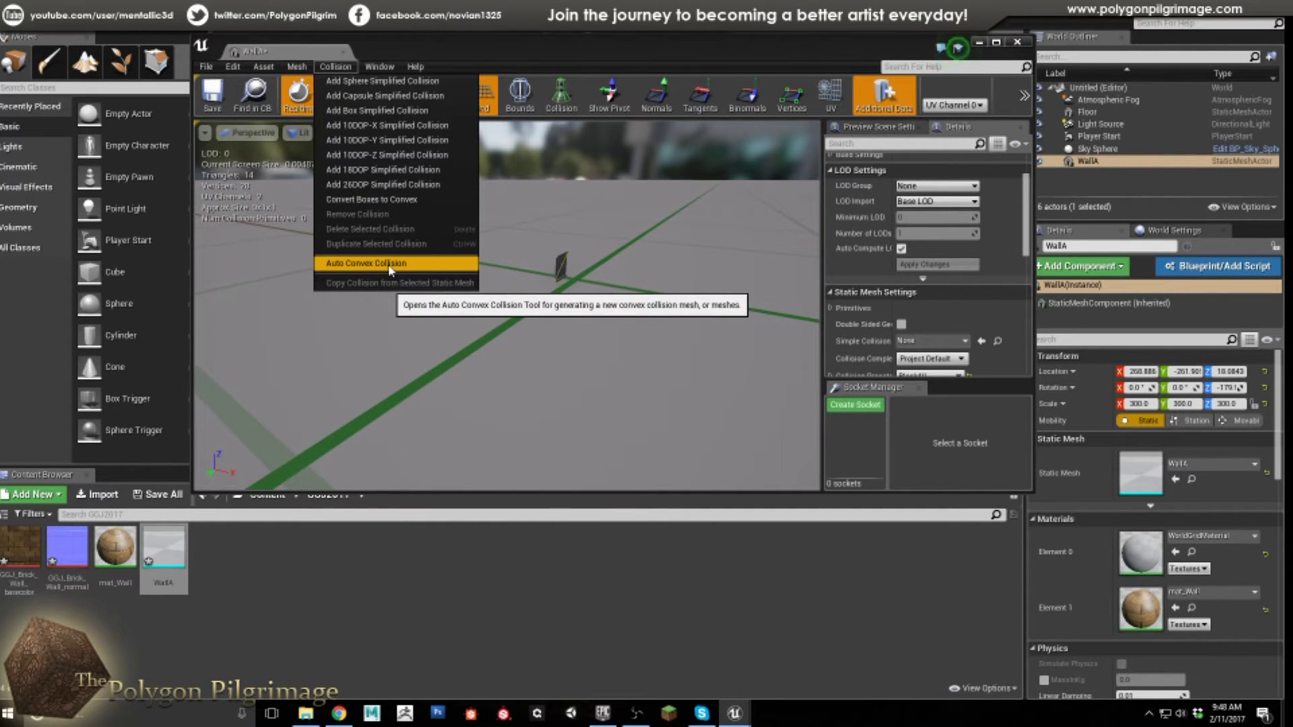
{"action": "left_click", "coordinate": [566, 270]}
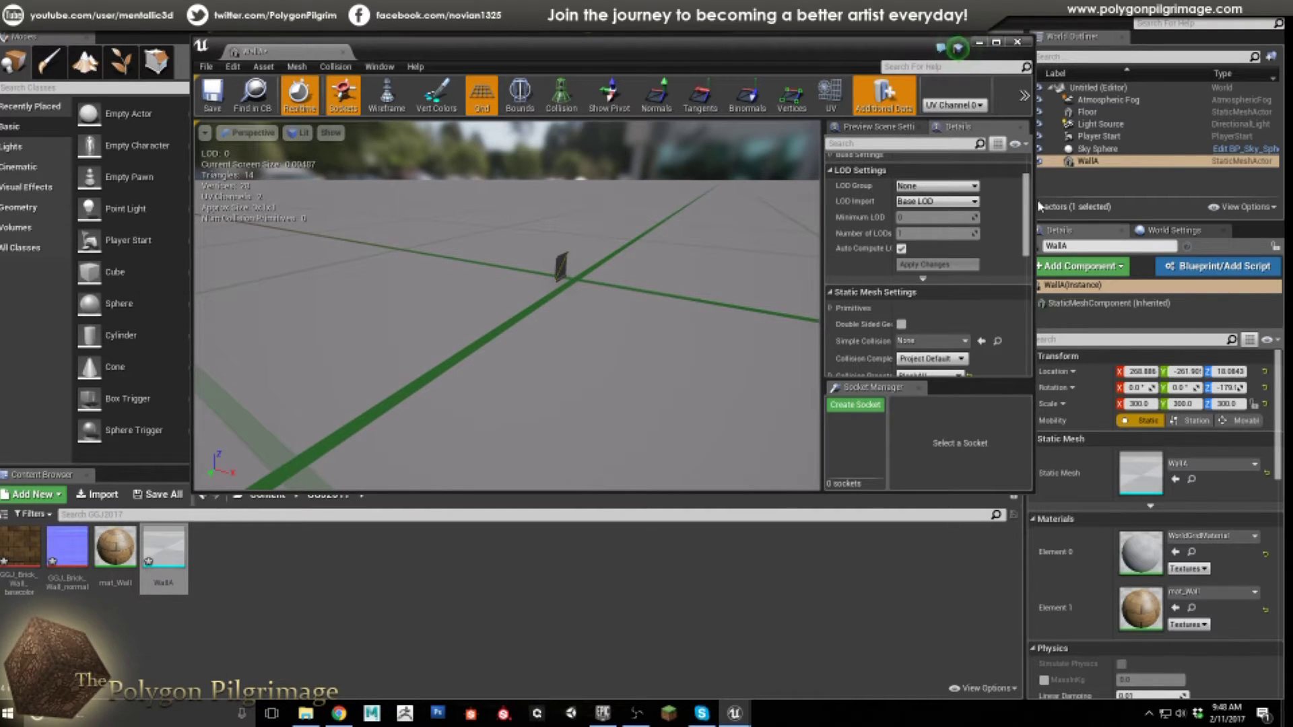
{"action": "scroll", "coordinate": [1025, 202], "scroll_direction": "up", "scroll_amount": 5}
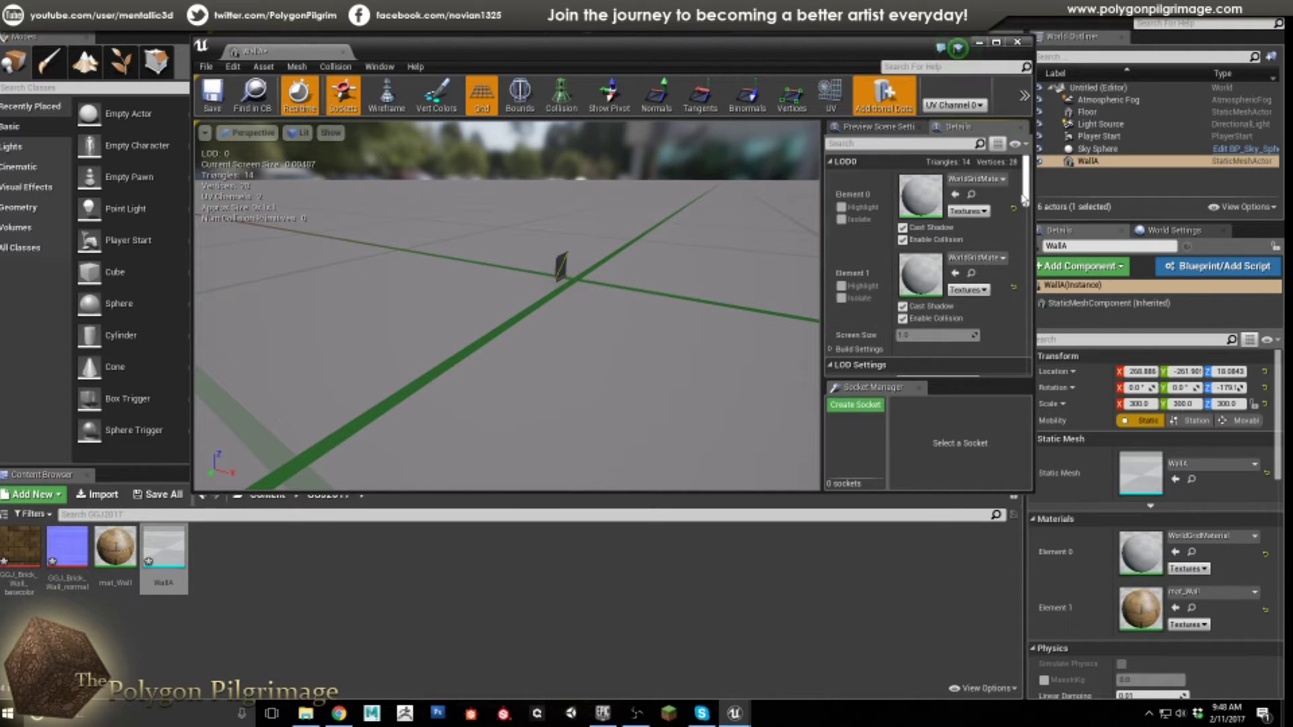
{"action": "scroll", "coordinate": [1028, 187], "scroll_direction": "down", "scroll_amount": 5}
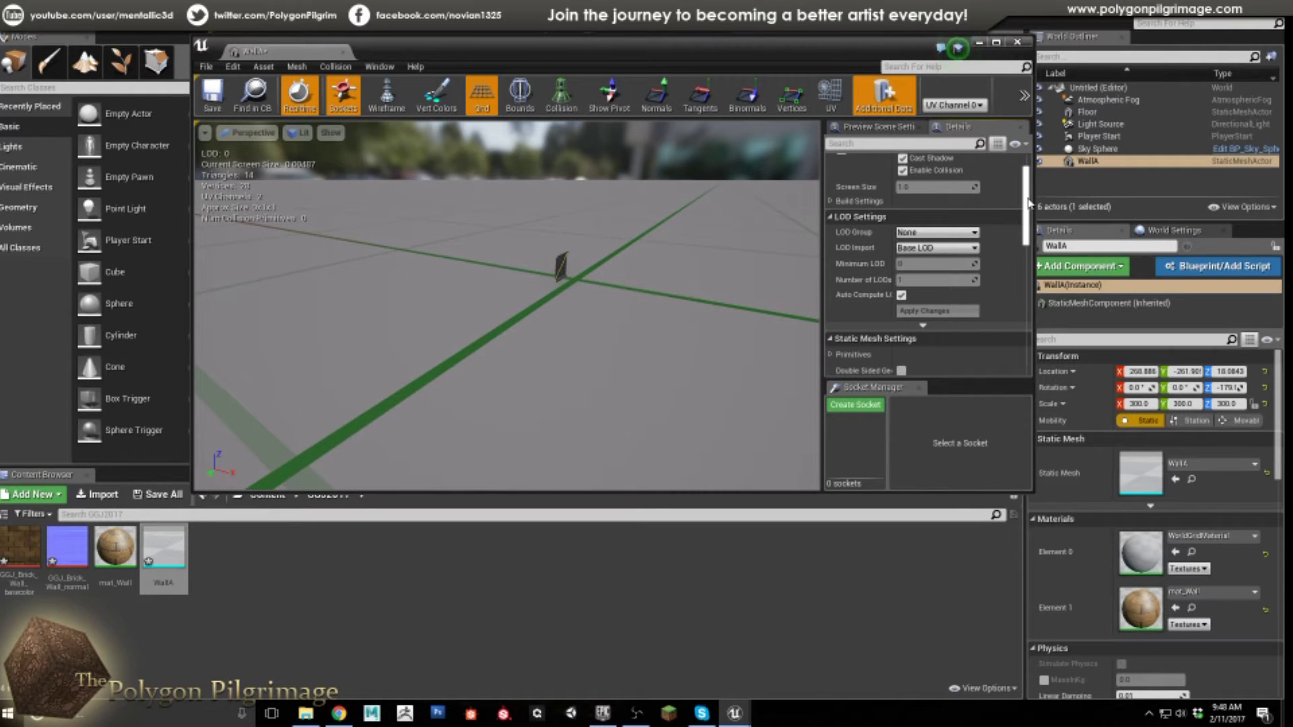
{"action": "left_click_drag", "start_coordinate": [1028, 202], "coordinate": [1034, 234]}
{"action": "left_click", "coordinate": [932, 294]}
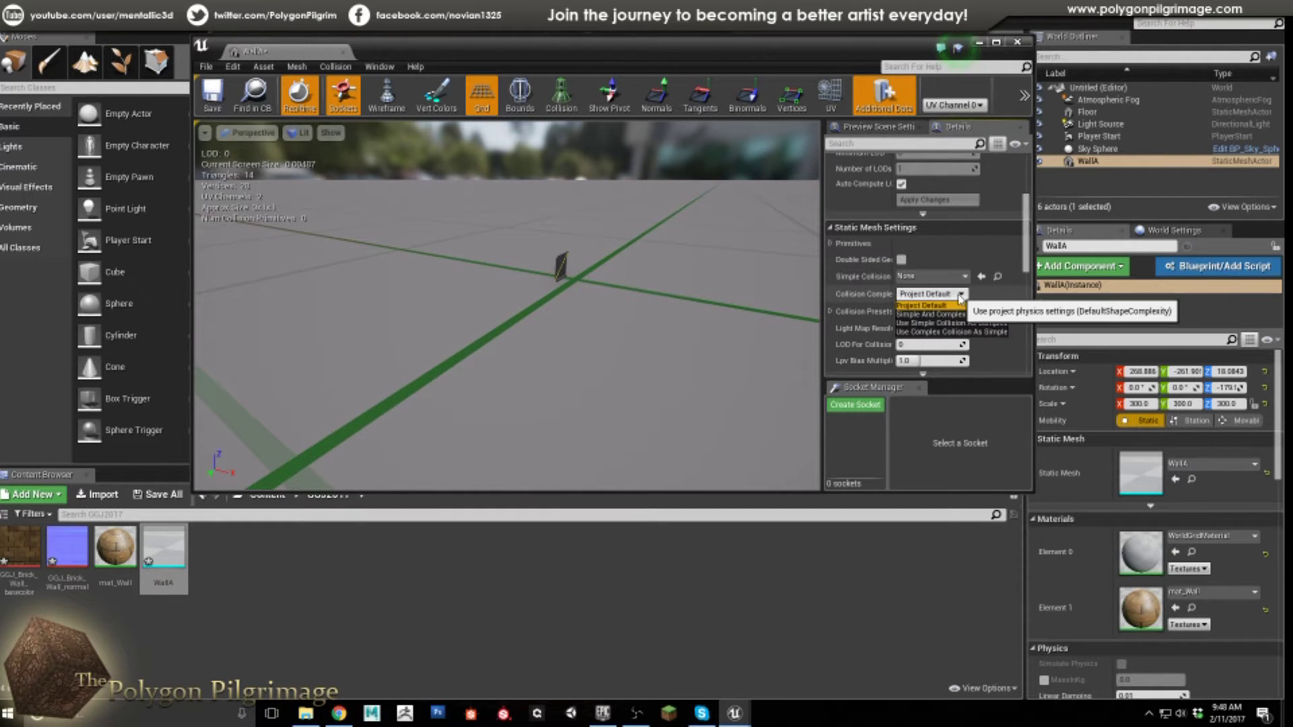
{"action": "left_click", "coordinate": [953, 333]}
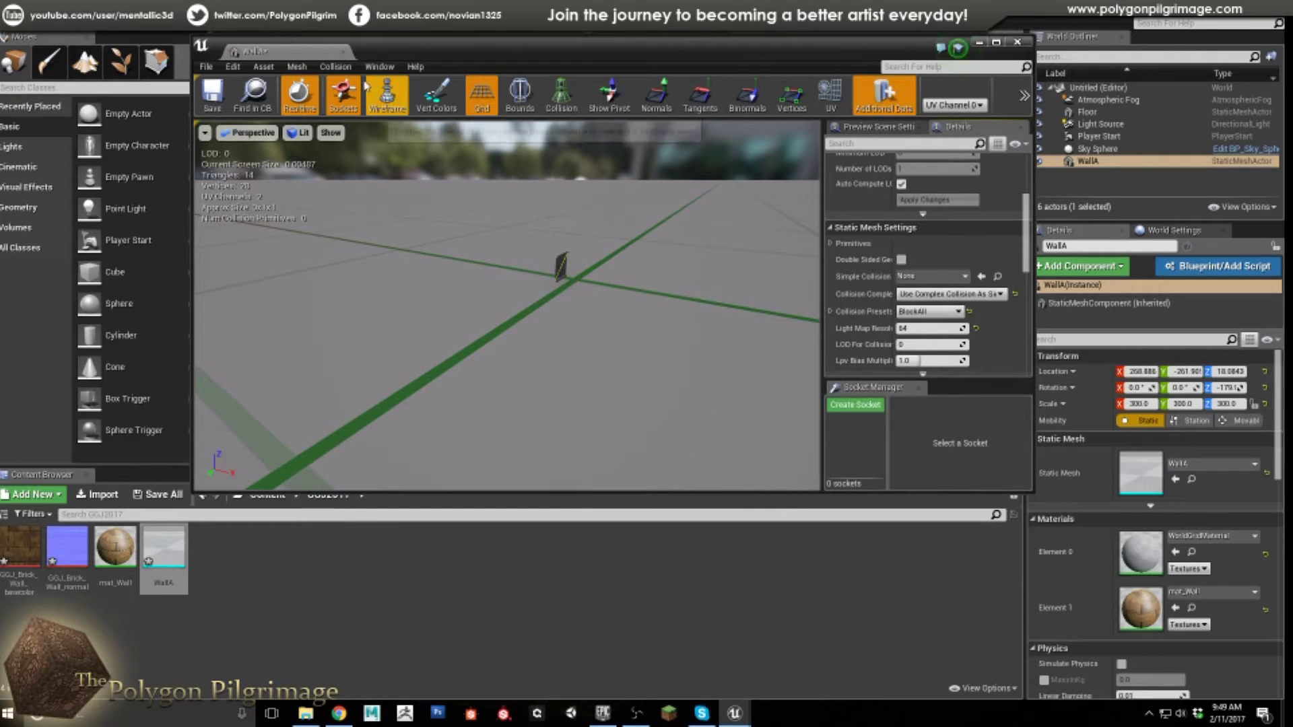
Add a box simplified collision to the WallA mesh, review its collision and navigation settings, and close the mesh editor.
{"action": "left_click", "coordinate": [336, 67]}
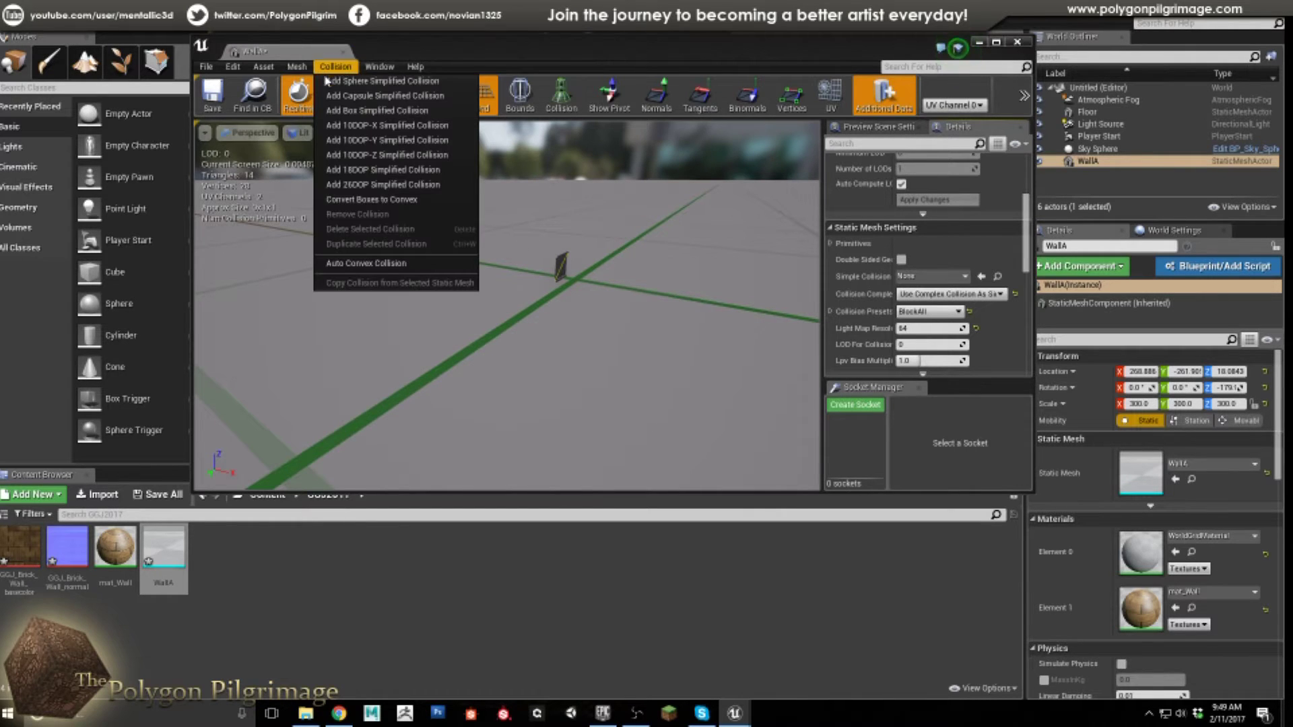
{"action": "left_click", "coordinate": [344, 112]}
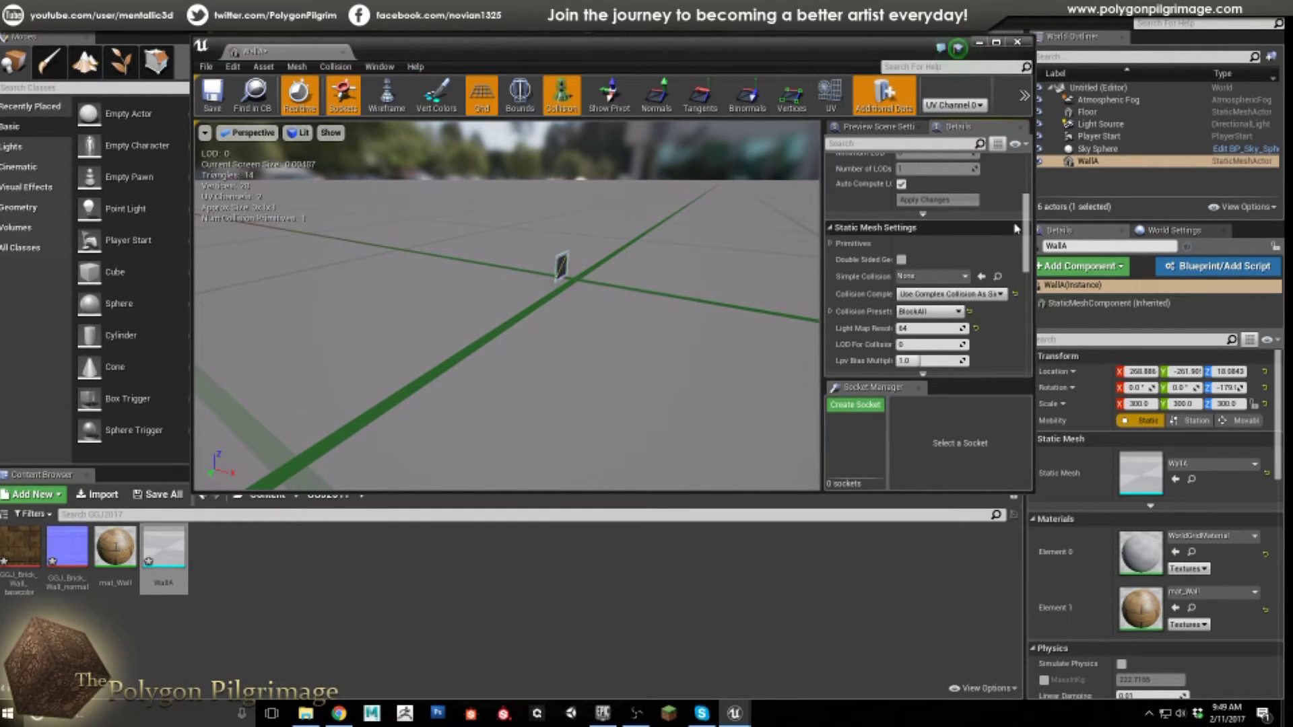
{"action": "mouse_move", "coordinate": [1029, 221]}
{"action": "left_mouse_down"}
{"action": "mouse_move", "coordinate": [1035, 311]}
{"action": "mouse_move", "coordinate": [1029, 176]}
{"action": "mouse_move", "coordinate": [1030, 200]}
{"action": "left_mouse_up"}
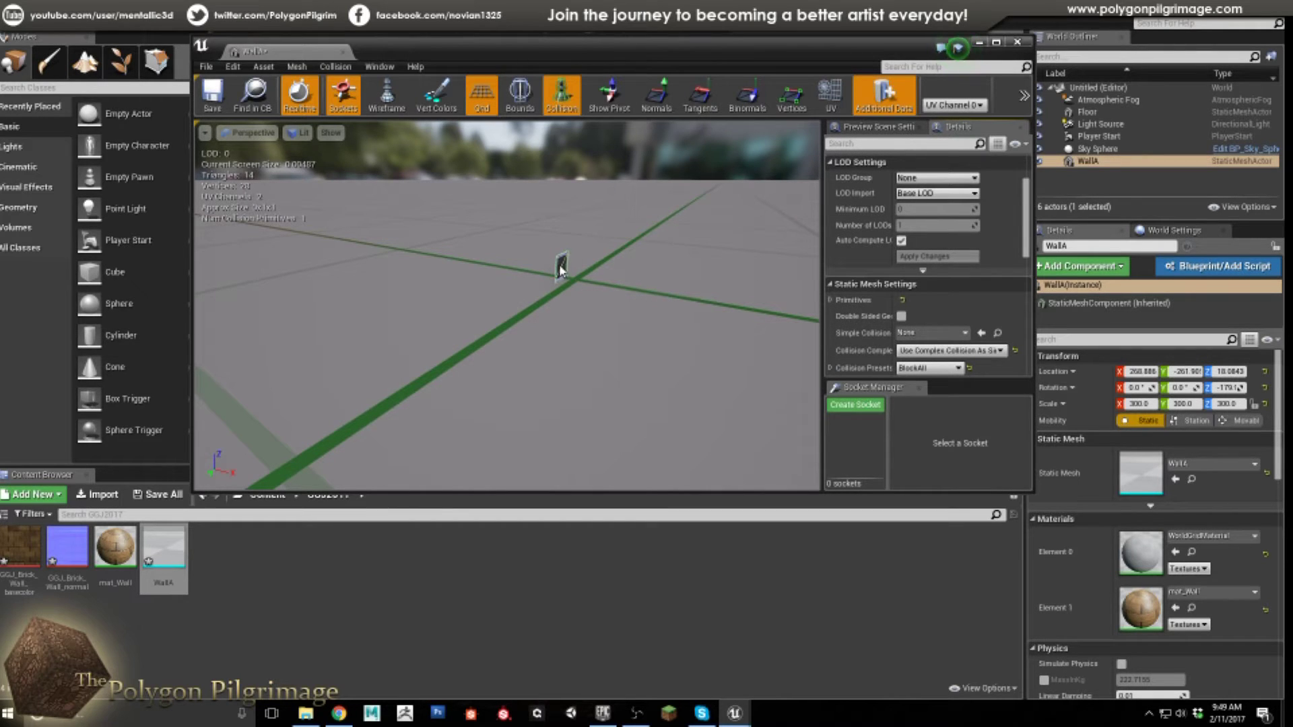
{"action": "left_click_drag", "start_coordinate": [1028, 222], "coordinate": [1028, 252]}
{"action": "left_click", "coordinate": [831, 254]}
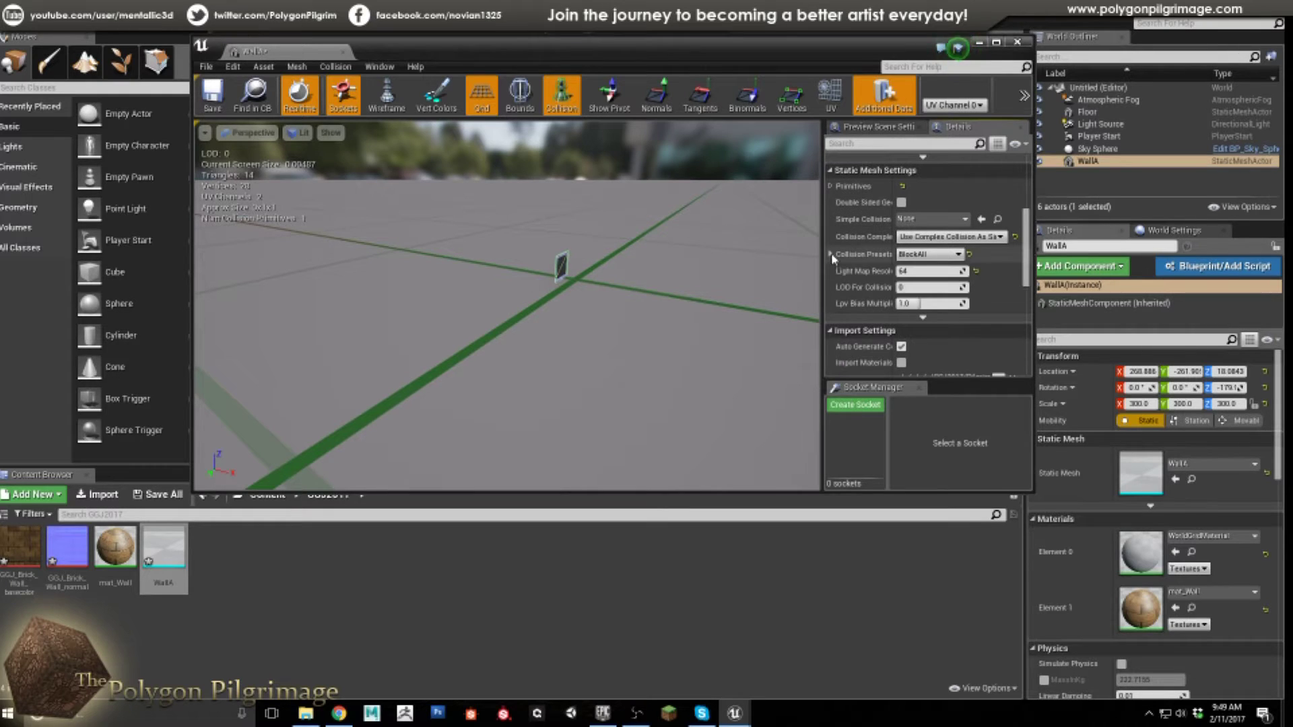
{"action": "left_click_drag", "start_coordinate": [1028, 233], "coordinate": [1032, 331]}
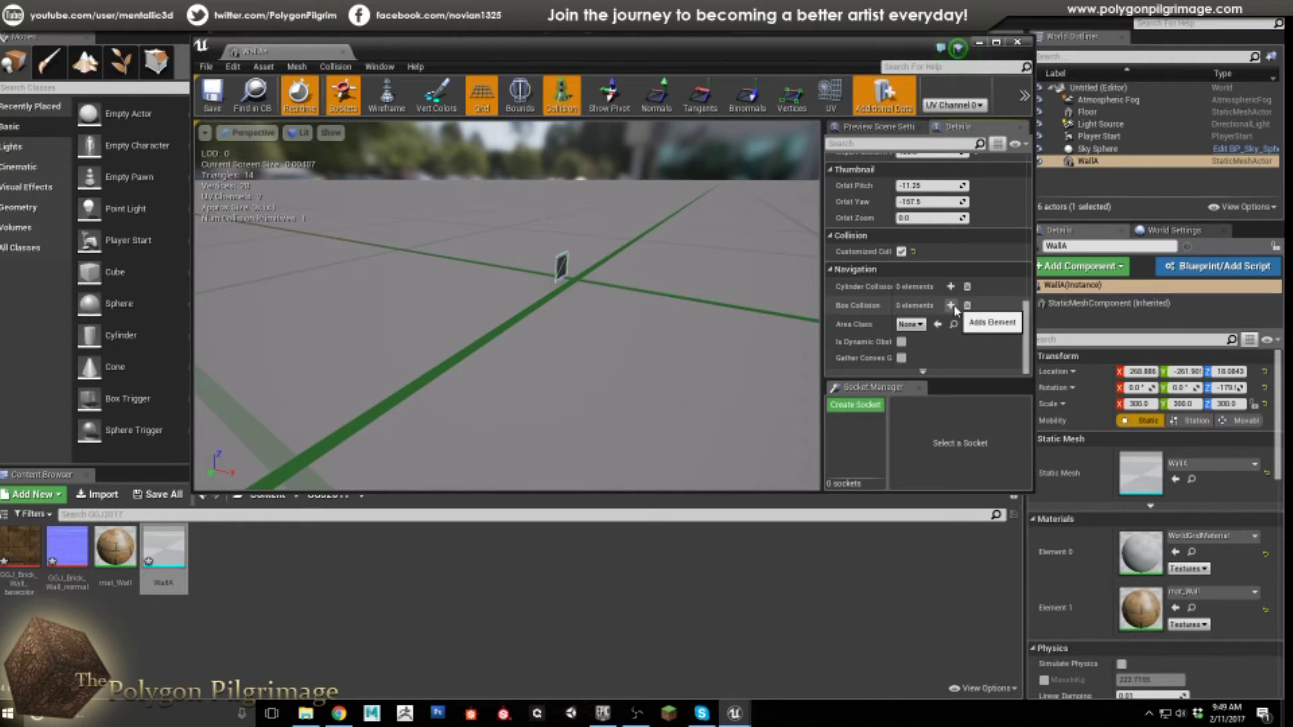
{"action": "left_click", "coordinate": [551, 284]}
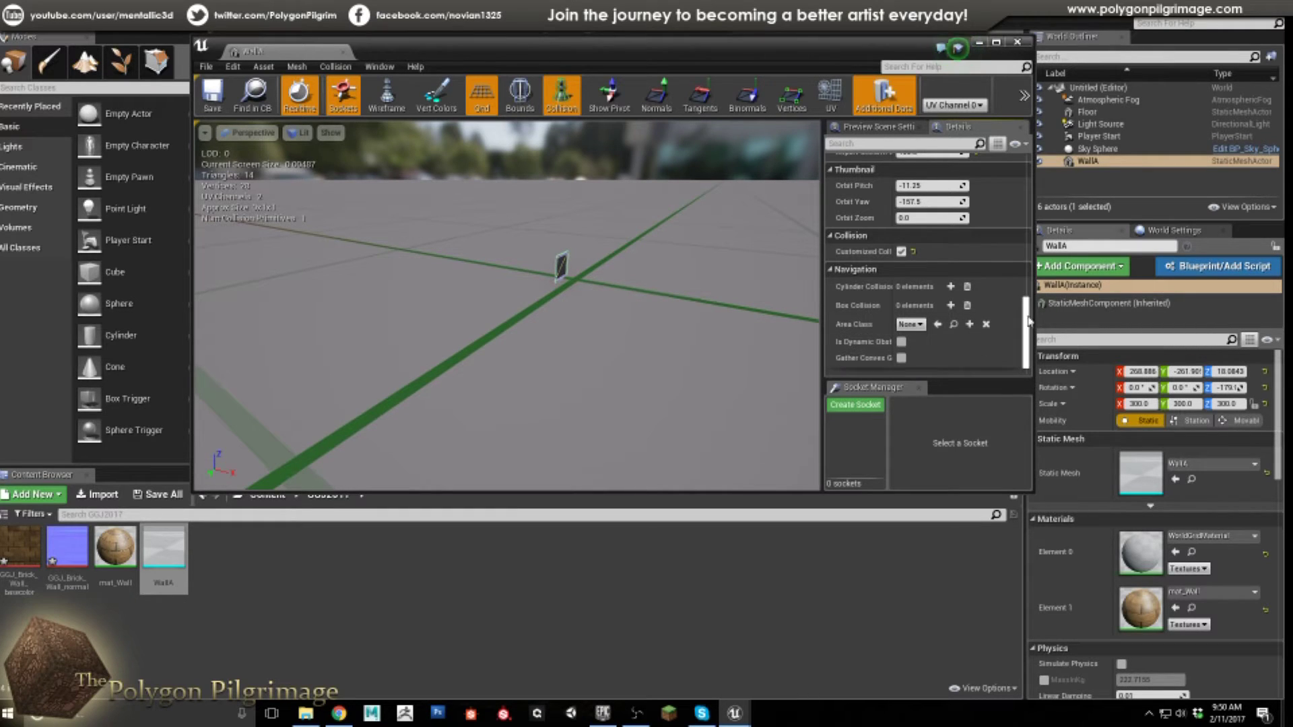
{"action": "scroll", "coordinate": [1023, 326], "scroll_direction": "down", "scroll_amount": 2}
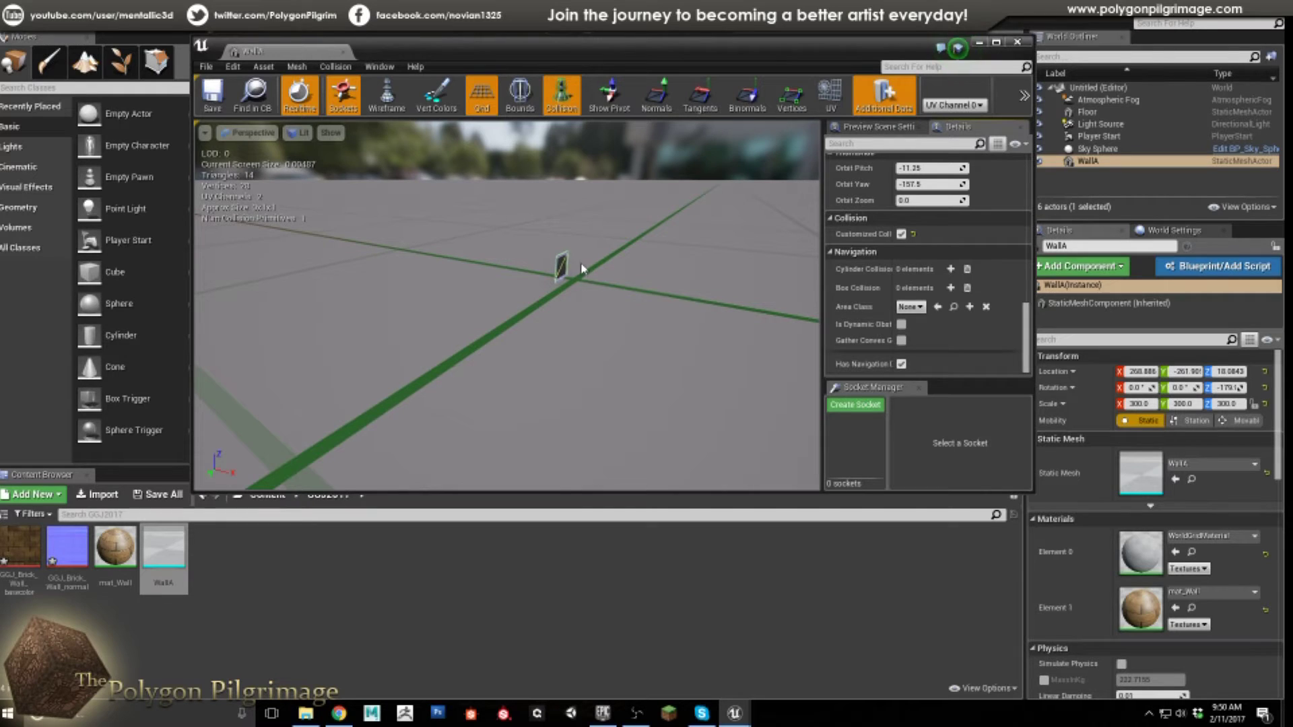
{"action": "left_click", "coordinate": [1017, 42]}
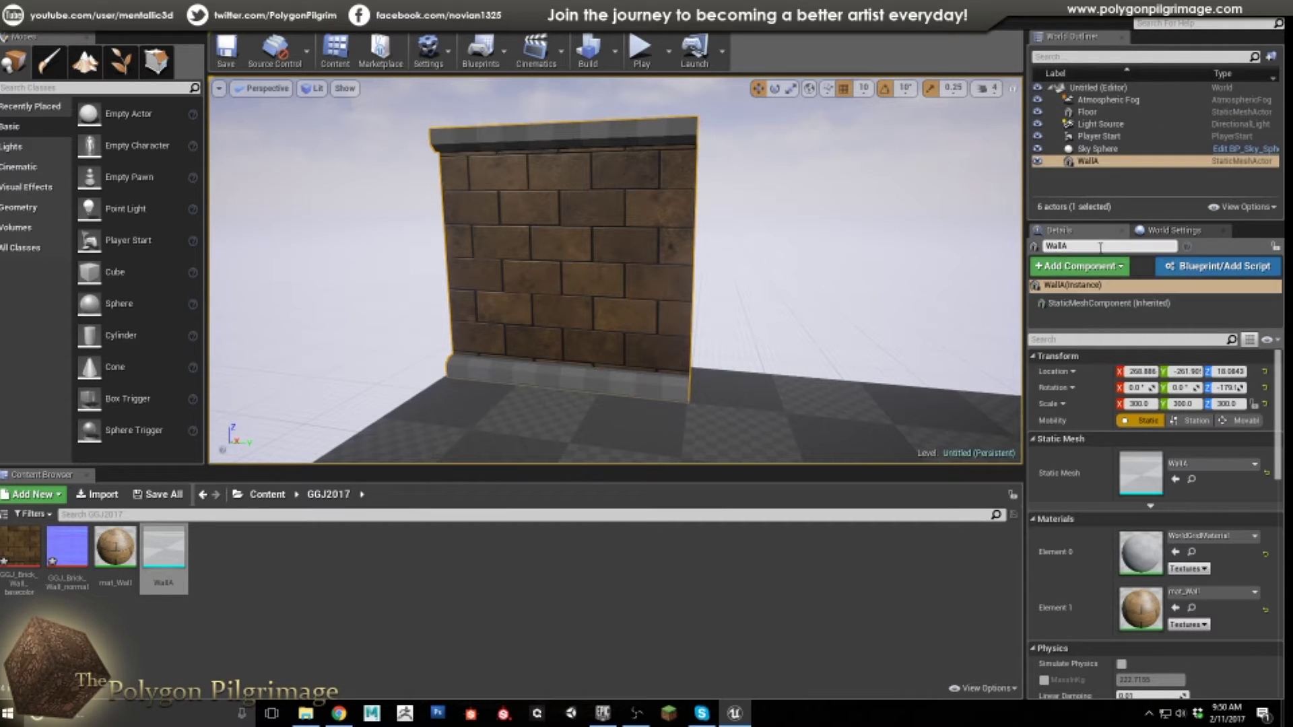
{"action": "scroll", "coordinate": [1123, 475], "scroll_direction": "down", "scroll_amount": 3}
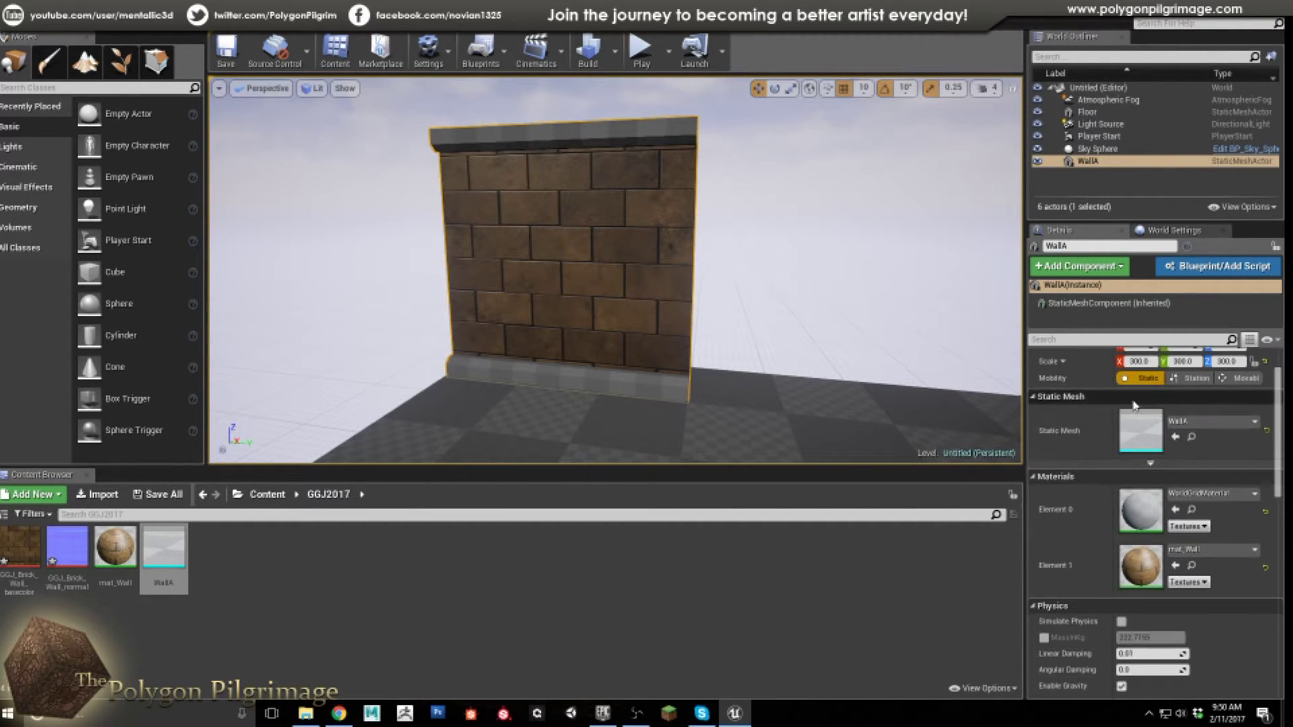
{"action": "scroll", "coordinate": [1123, 475], "scroll_direction": "up", "scroll_amount": 3}
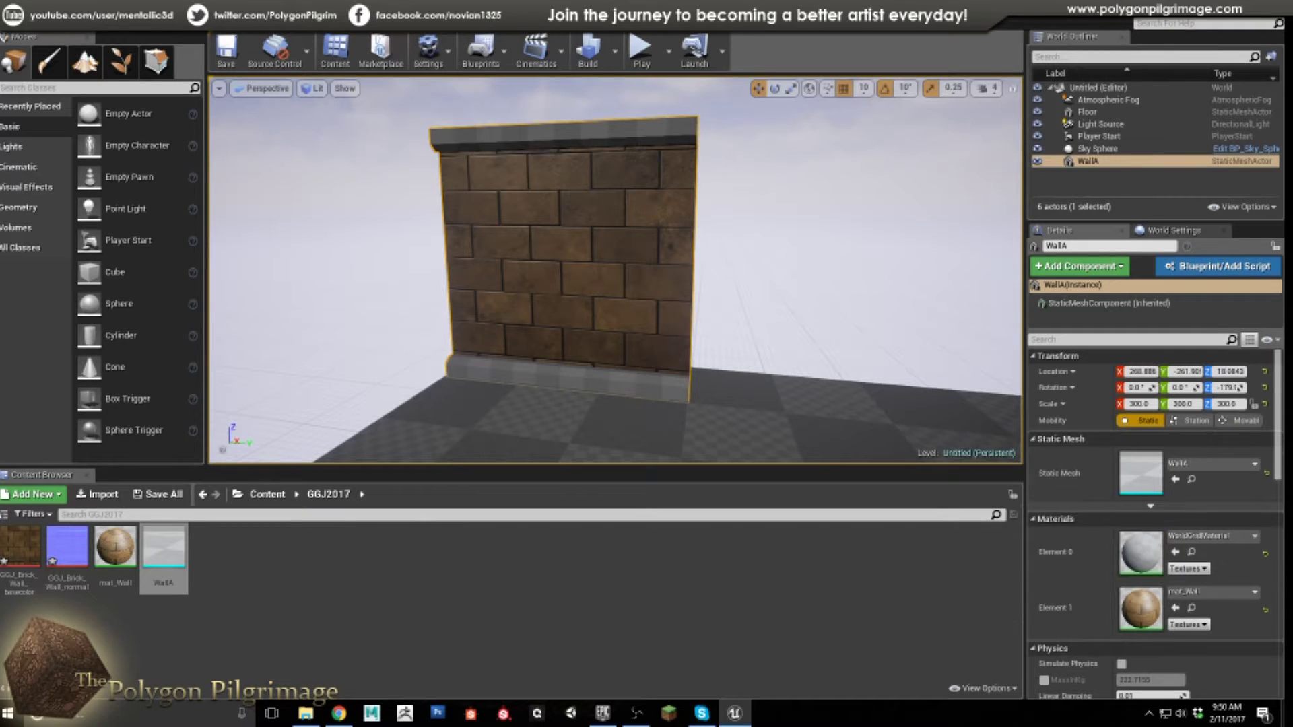
{"action": "left_click", "coordinate": [815, 409]}
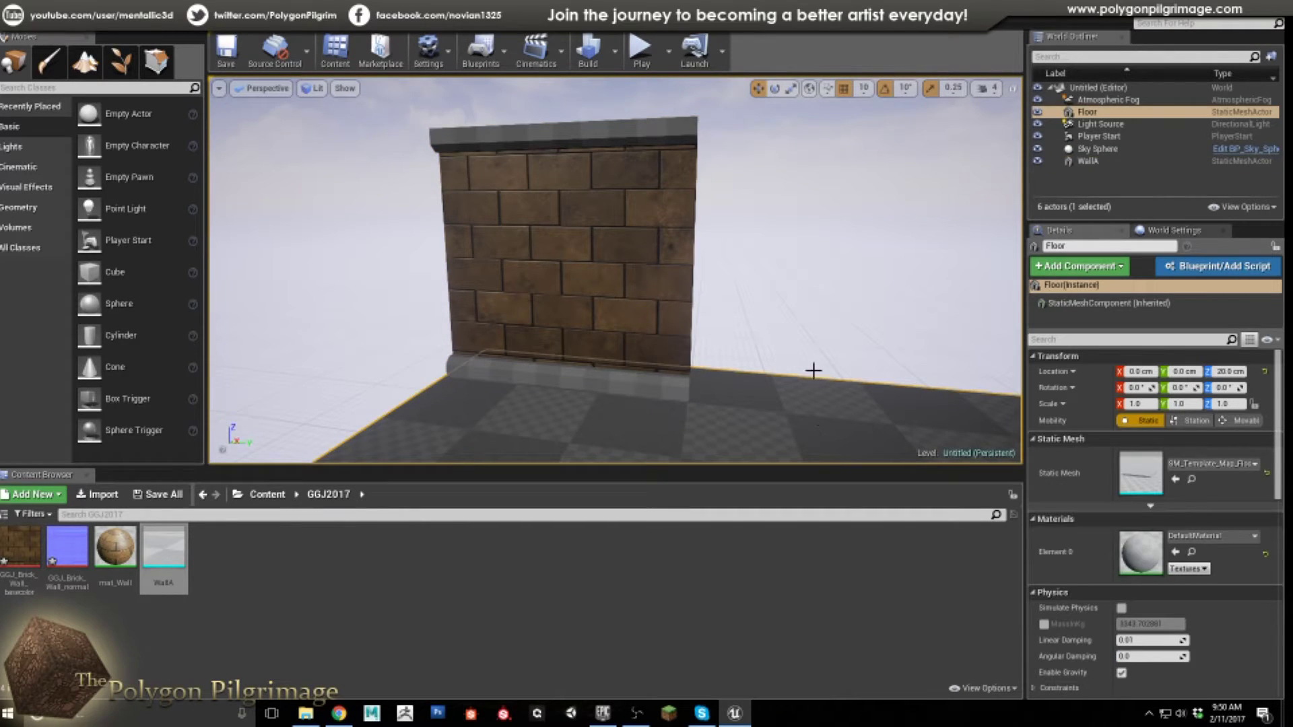
{"action": "left_click", "coordinate": [809, 270]}
{"action": "left_click", "coordinate": [635, 241]}
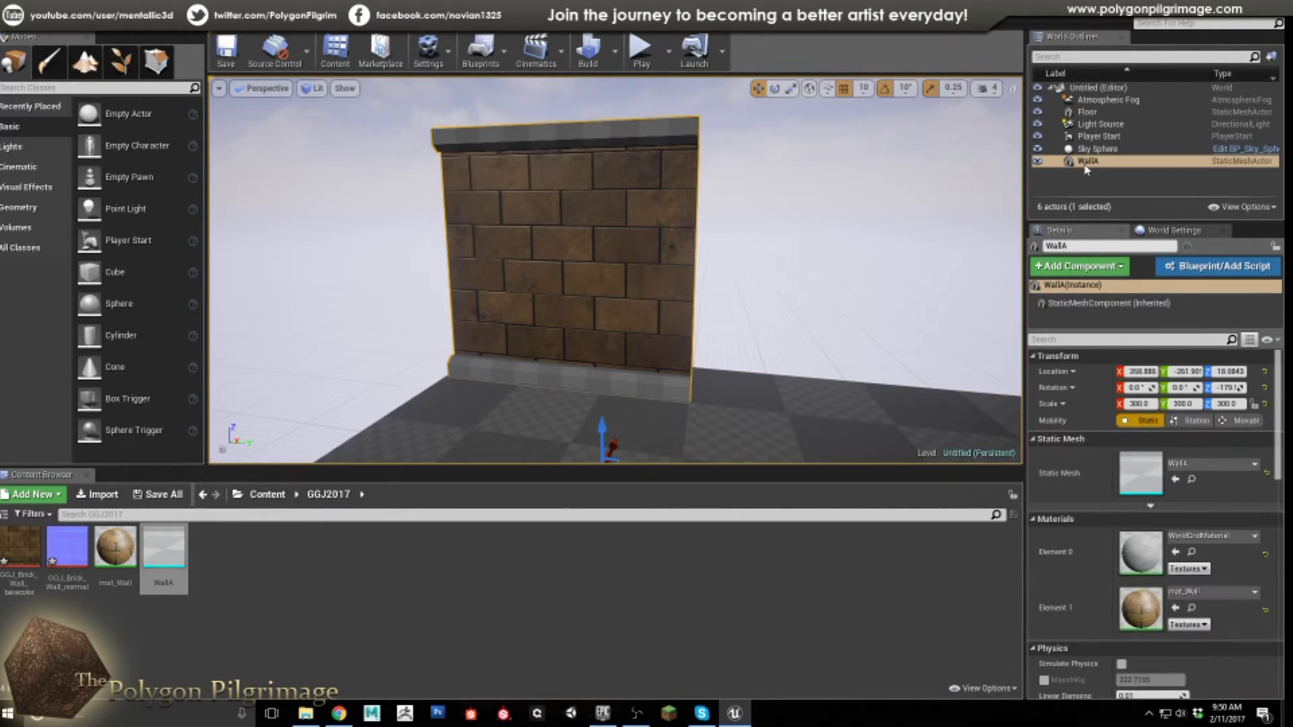
{"action": "scroll", "coordinate": [1165, 490], "scroll_direction": "down", "scroll_amount": 3}
{"action": "scroll", "coordinate": [1165, 490], "scroll_direction": "up", "scroll_amount": 3}
{"action": "right_click_drag", "start_coordinate": [761, 293], "coordinate": [828, 327]}
{"action": "scroll", "coordinate": [774, 291], "scroll_direction": "down", "scroll_amount": 2}
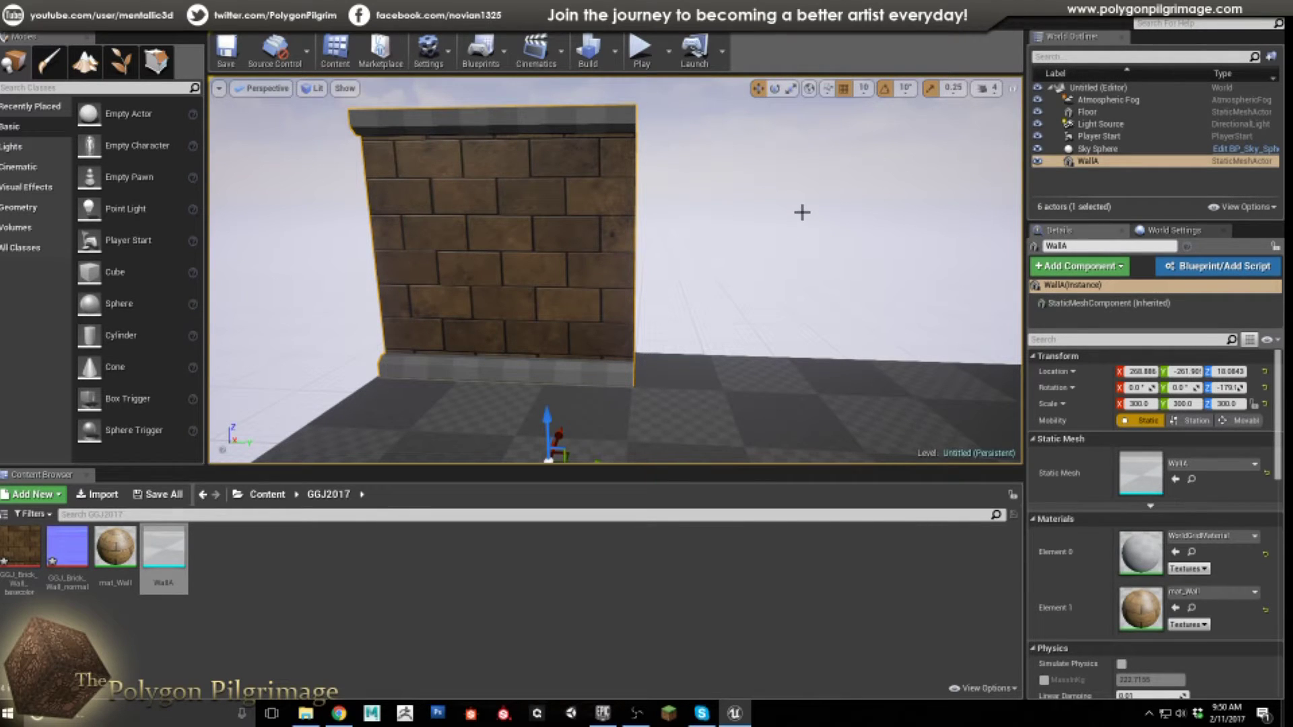
{"action": "mouse_move", "coordinate": [759, 225]}
{"action": "right_mouse_down"}
{"action": "mouse_move", "coordinate": [759, 242]}
{"action": "mouse_move", "coordinate": [760, 223]}
{"action": "right_mouse_up"}
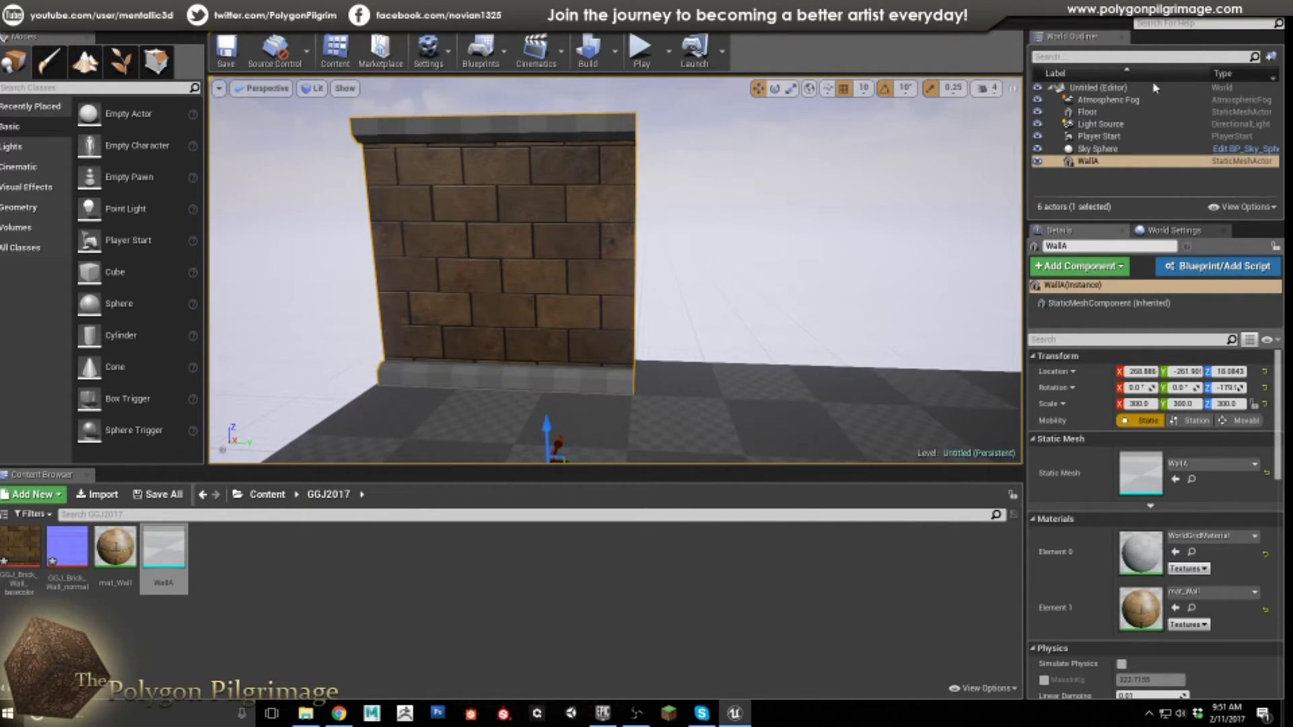
{"action": "left_click", "coordinate": [574, 236]}
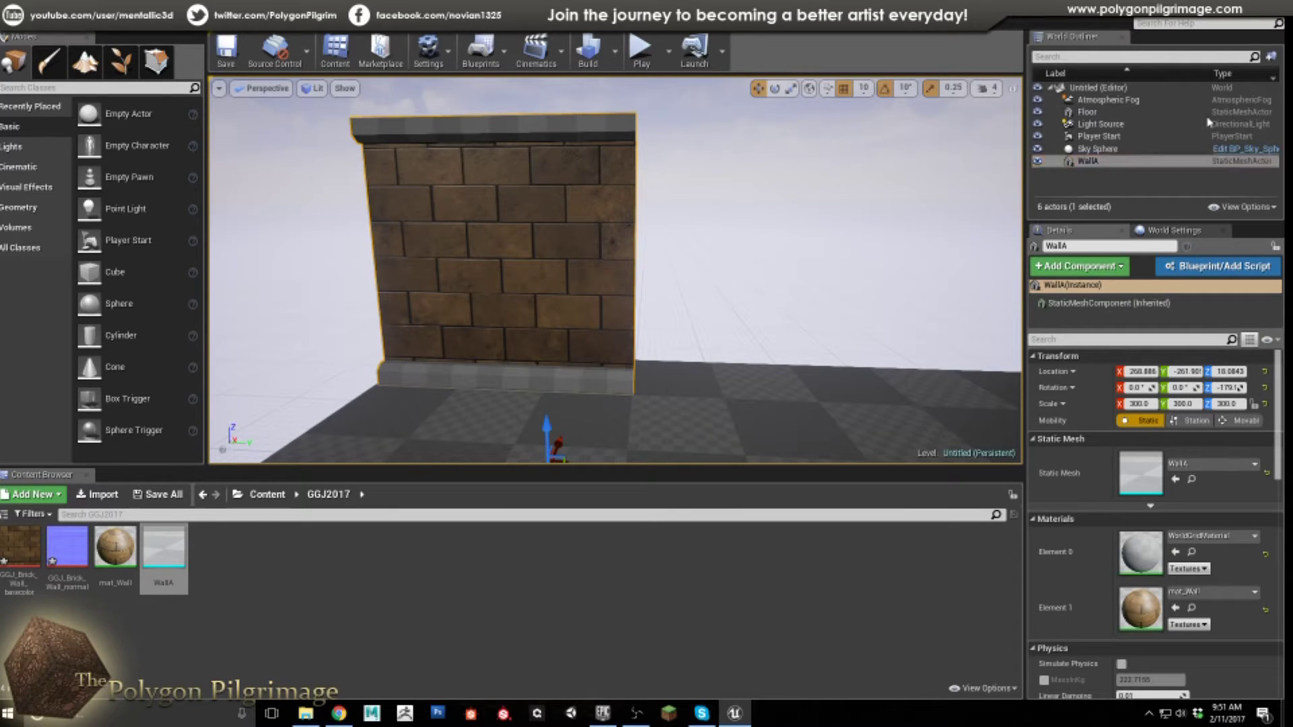
{"action": "left_click", "coordinate": [1129, 164]}
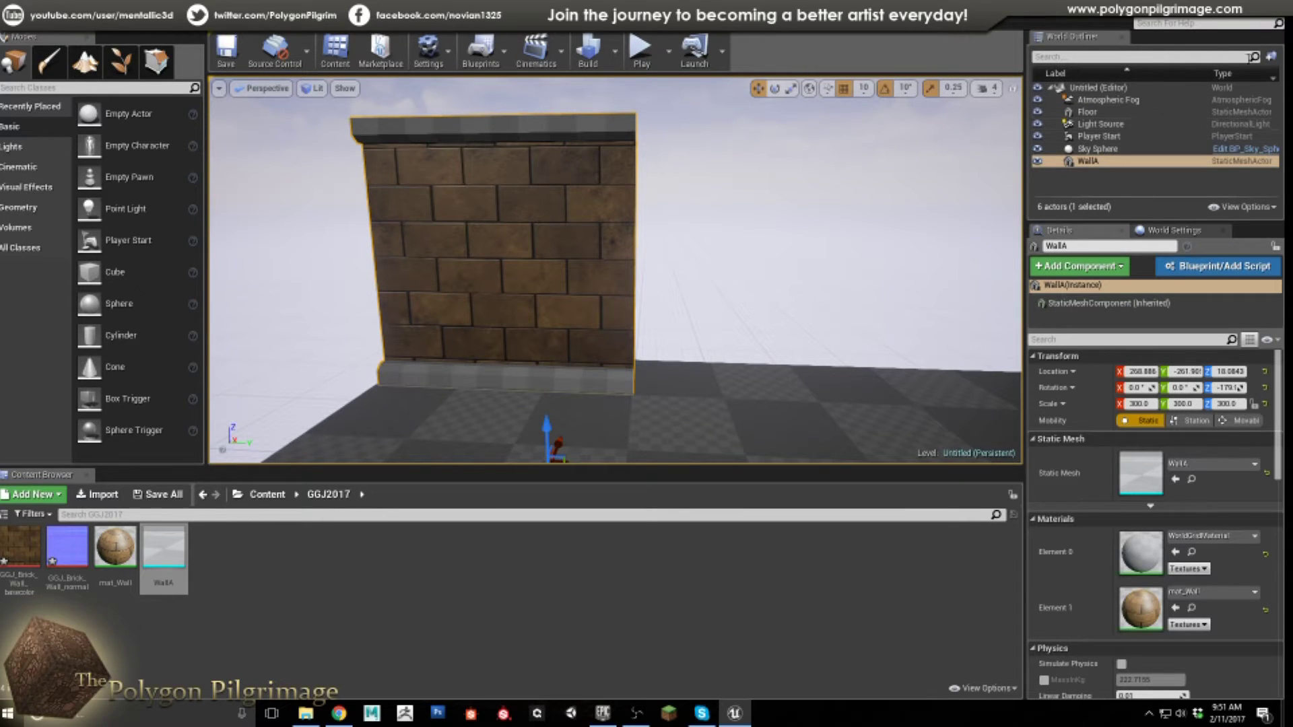
{"action": "left_click", "coordinate": [810, 286]}
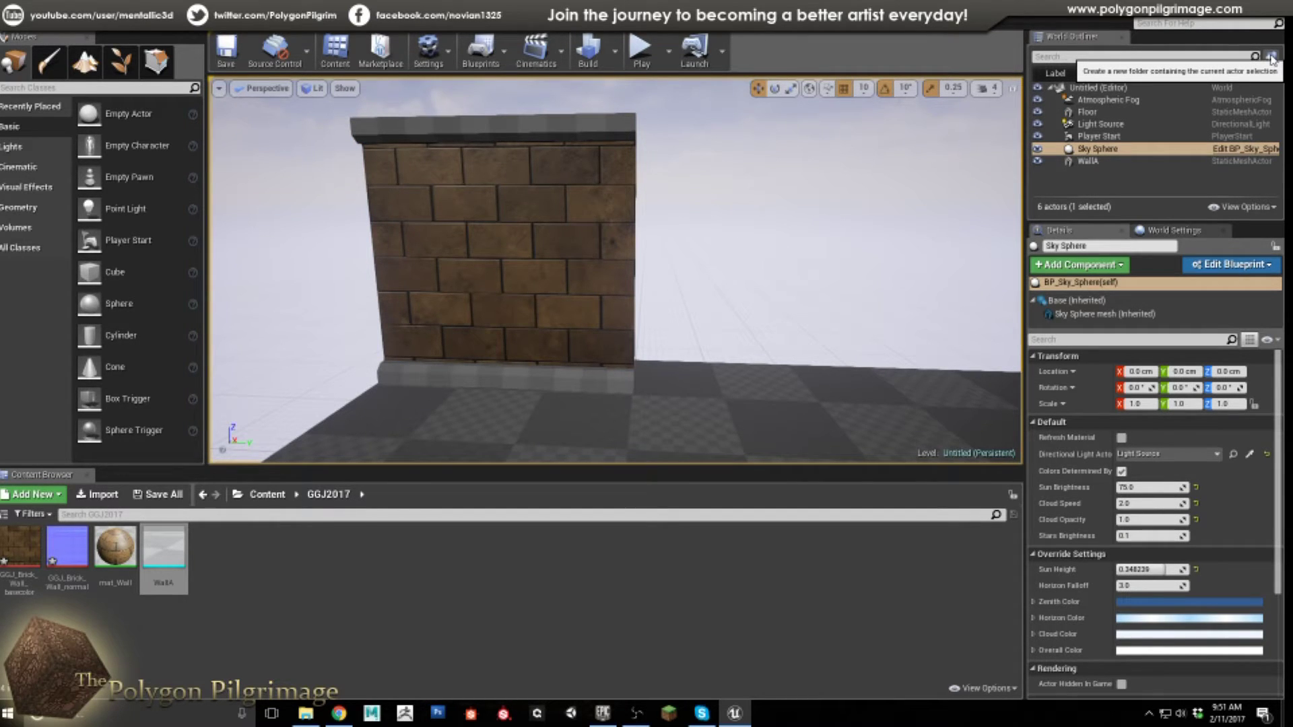
Duplicate WallA twice along the Y axis to form a continuous three-panel wall, with the last copy at Y about 338 cm.
{"action": "left_click", "coordinate": [581, 254]}
{"action": "right_click_drag", "start_coordinate": [635, 300], "coordinate": [645, 339]}
{"action": "scroll", "coordinate": [608, 323], "scroll_direction": "down", "scroll_amount": 4}
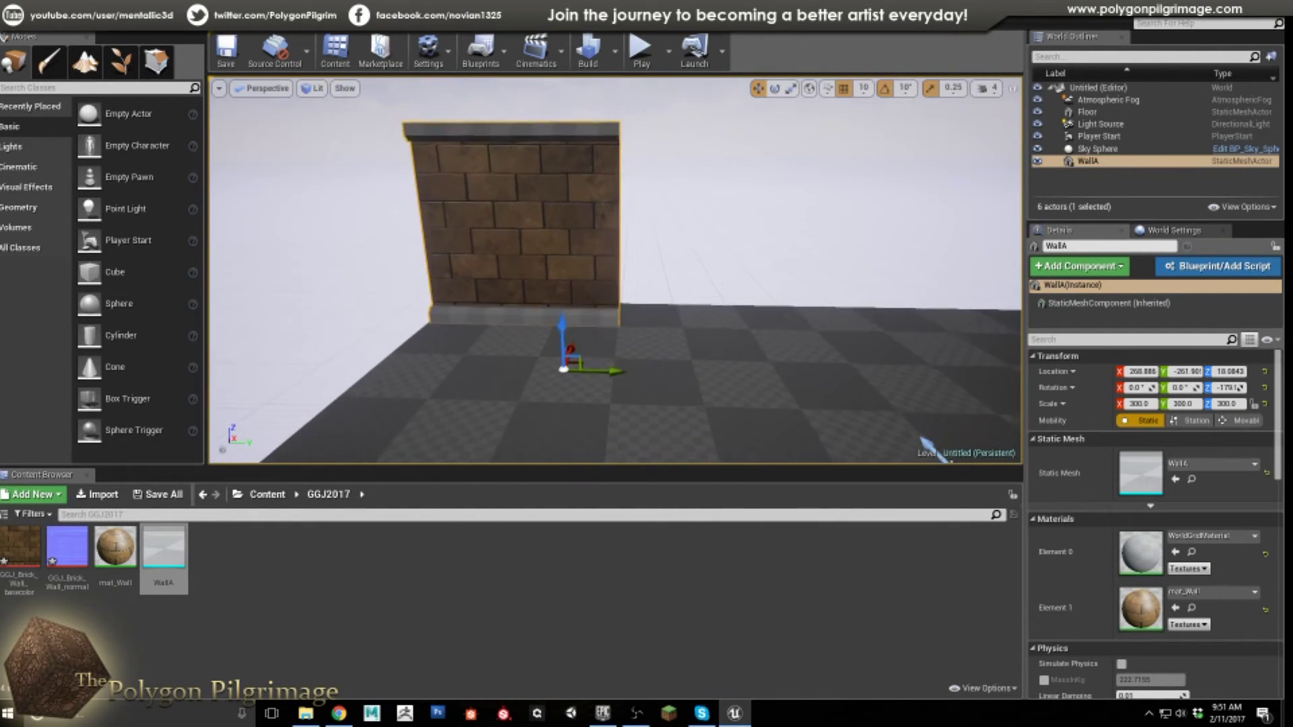
{"action": "left_click_drag", "start_coordinate": [617, 369], "coordinate": [1041, 374], "text": "alt"}
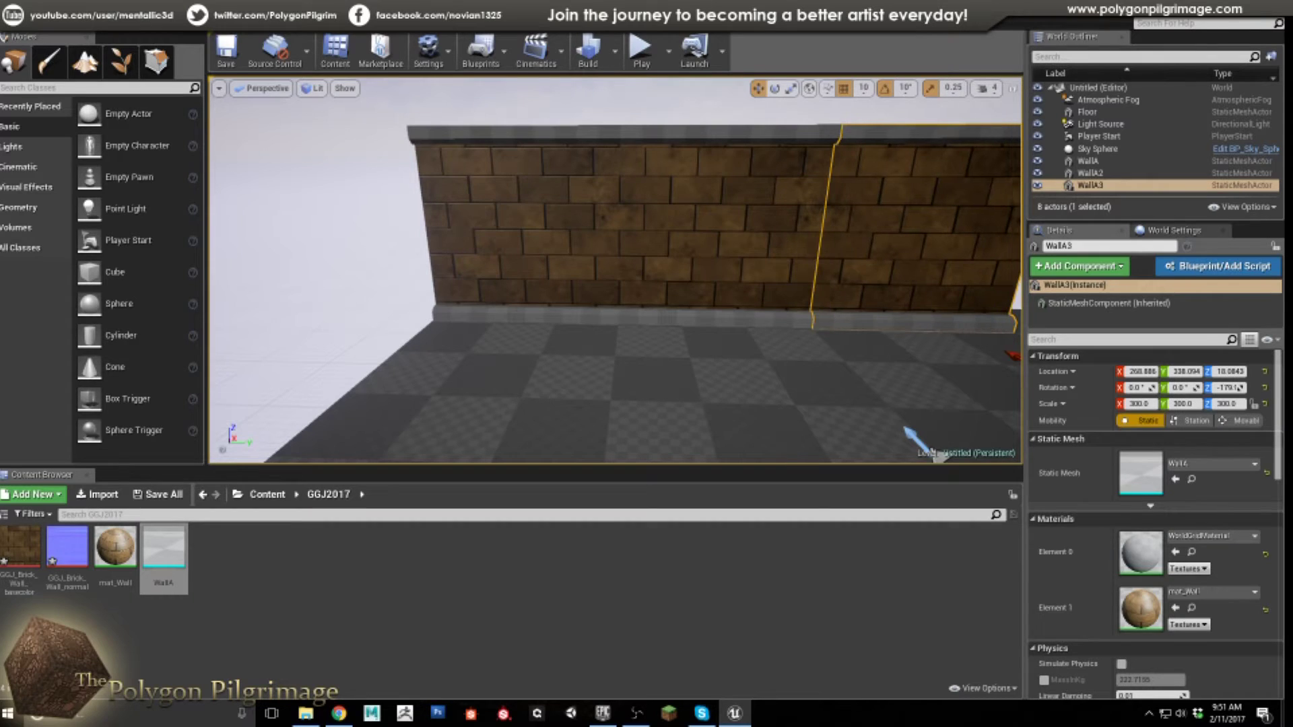
{"action": "mouse_move", "coordinate": [640, 340]}
{"action": "right_mouse_down"}
{"action": "mouse_move", "coordinate": [674, 323]}
{"action": "mouse_move", "coordinate": [640, 337]}
{"action": "right_mouse_up"}
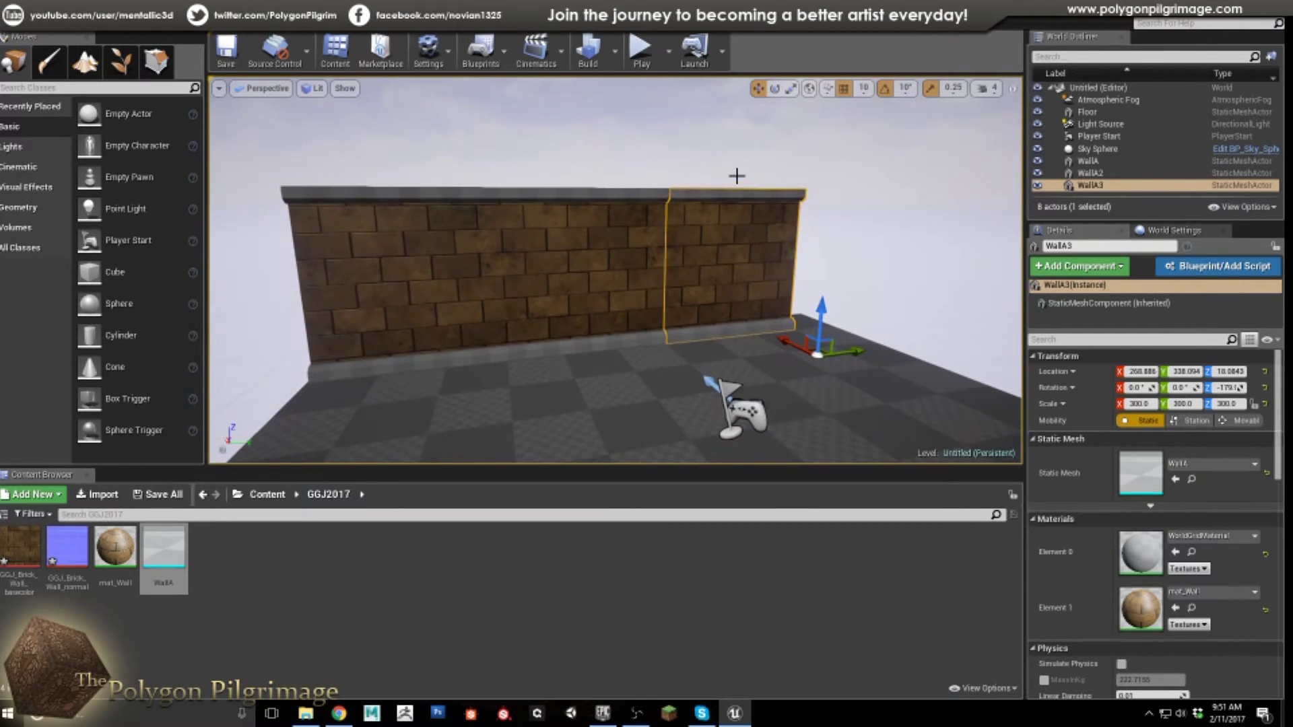
Select all three wall panels in the level and group them into a new World Outliner folder named Walls.
{"action": "left_click", "coordinate": [715, 167]}
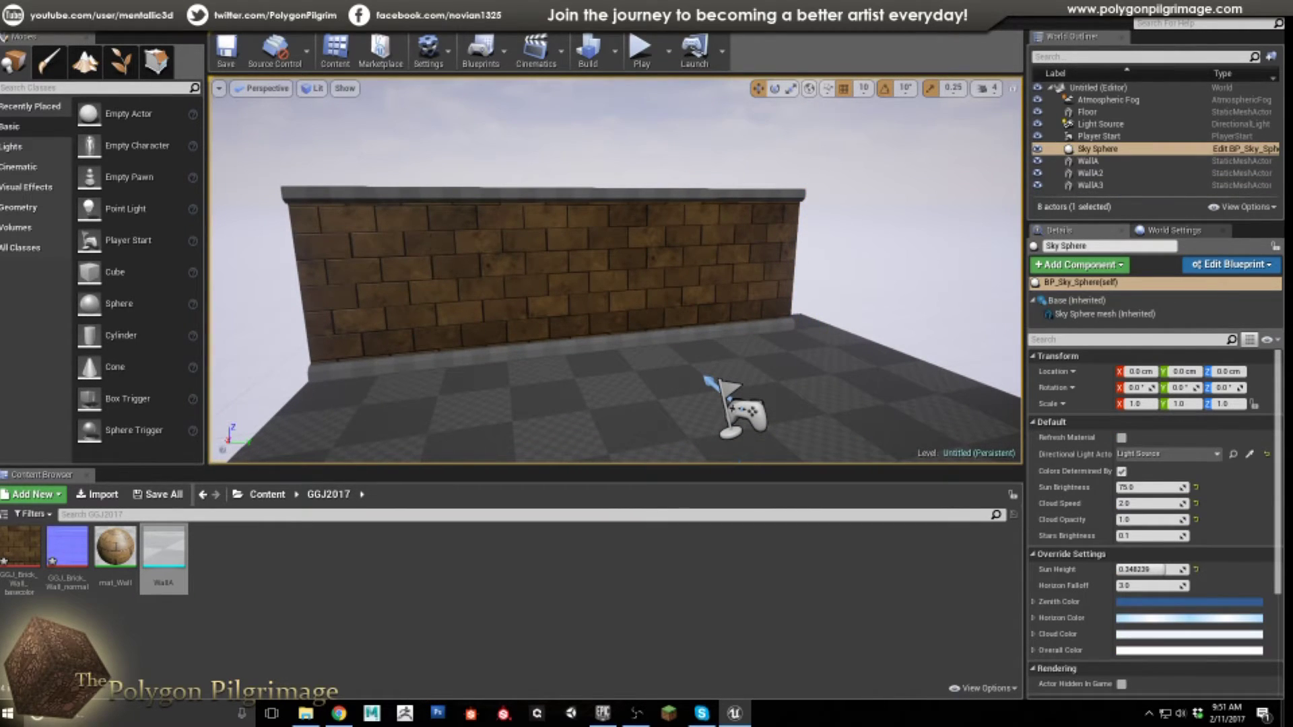
{"action": "left_click", "coordinate": [486, 263]}
{"action": "left_click", "coordinate": [587, 253], "text": "ctrl"}
{"action": "left_click", "coordinate": [566, 244], "text": "ctrl"}
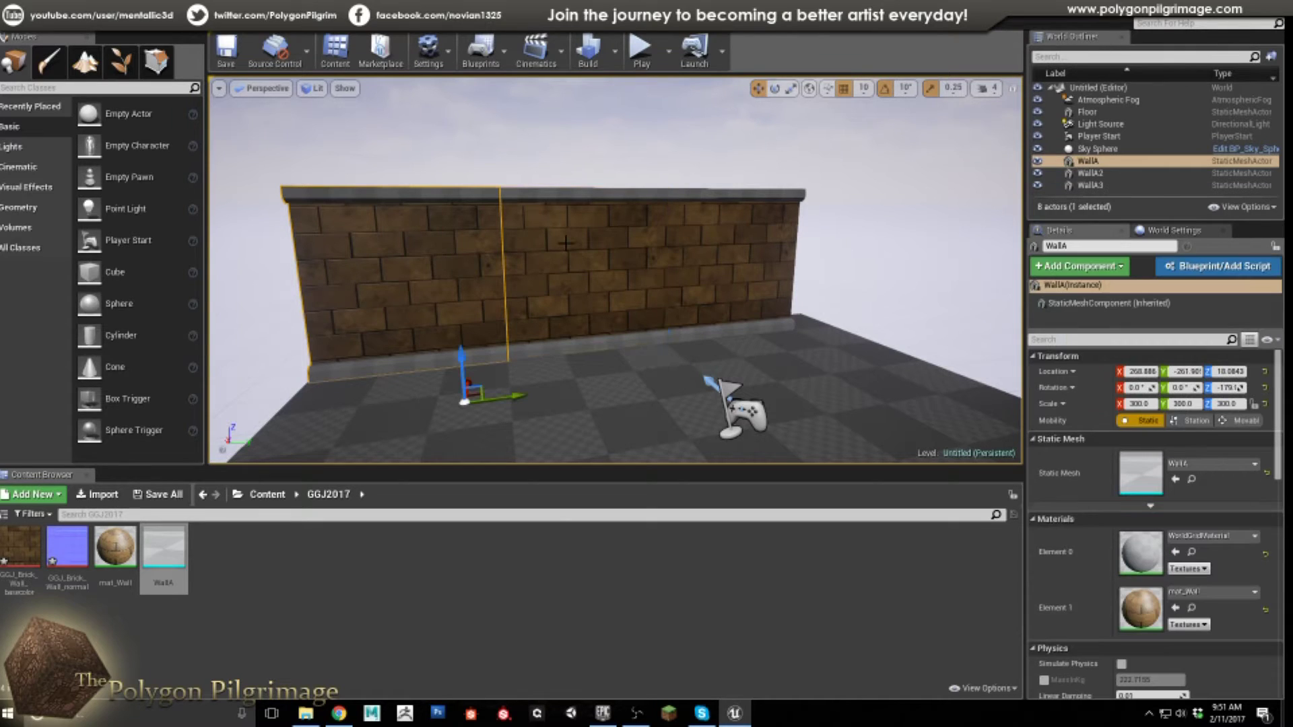
{"action": "left_click", "coordinate": [565, 244], "text": "ctrl"}
{"action": "left_click", "coordinate": [761, 268], "text": "ctrl"}
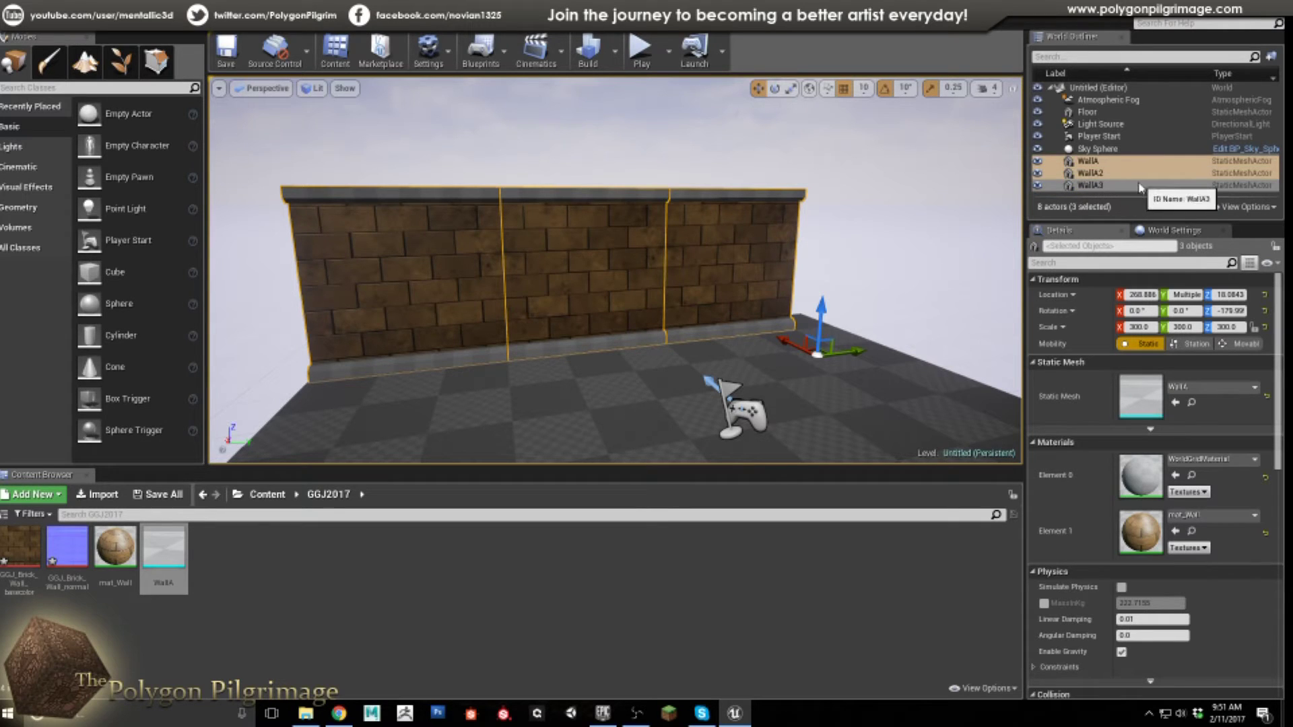
{"action": "left_click", "coordinate": [1271, 58]}
{"action": "type", "text": "Walls"}
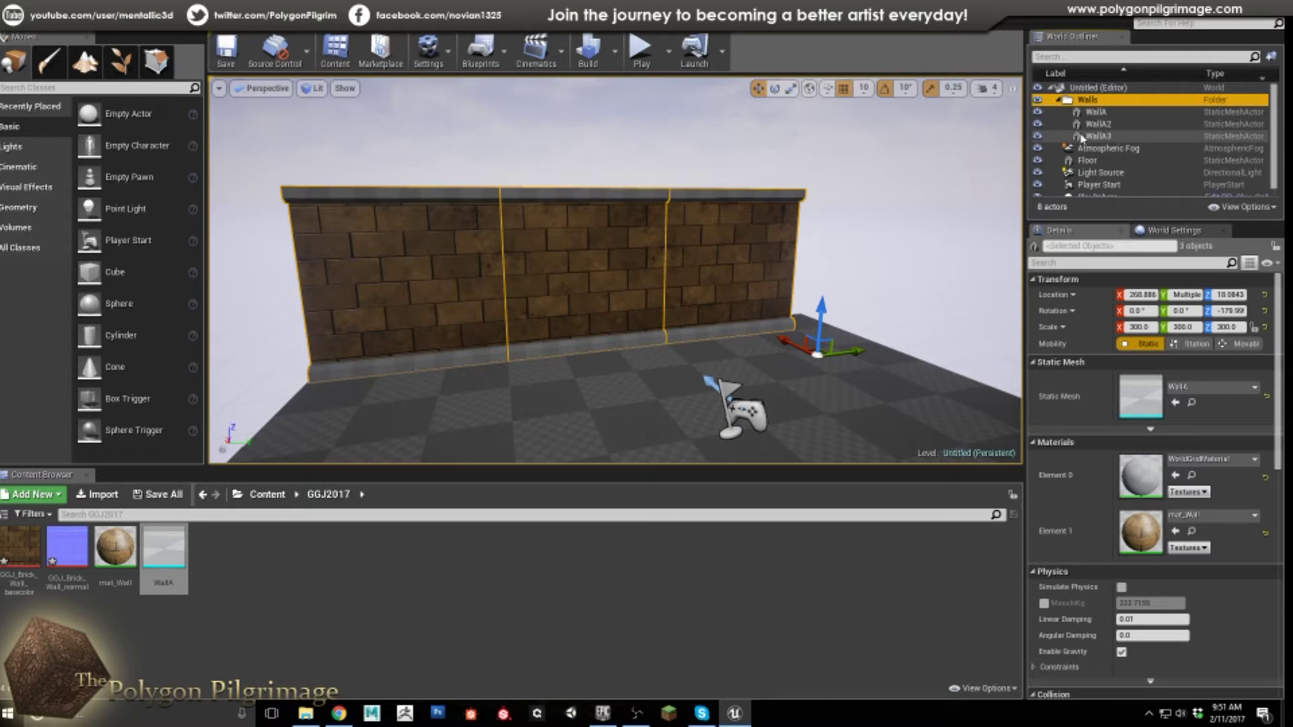
Collapse the Walls folder and toggle its visibility off and on to check its effect on the wall panels.
{"action": "left_click", "coordinate": [1059, 100]}
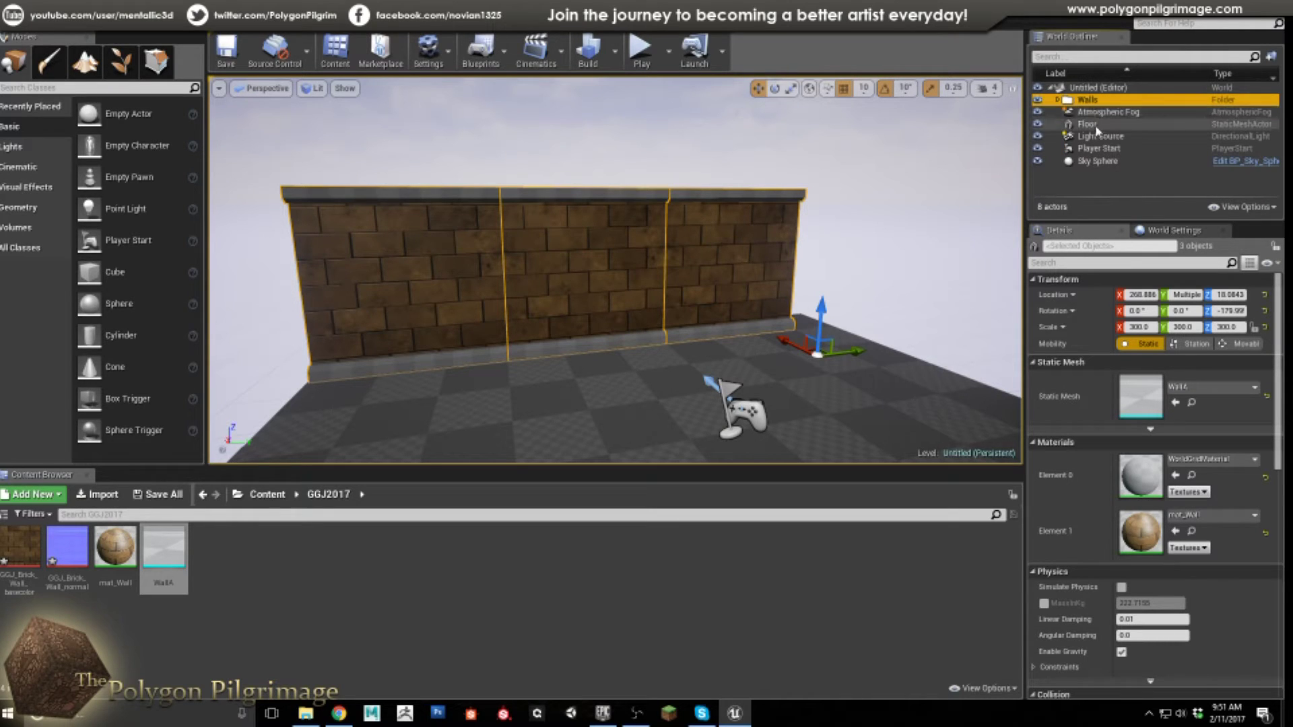
{"action": "left_click", "coordinate": [1039, 100]}
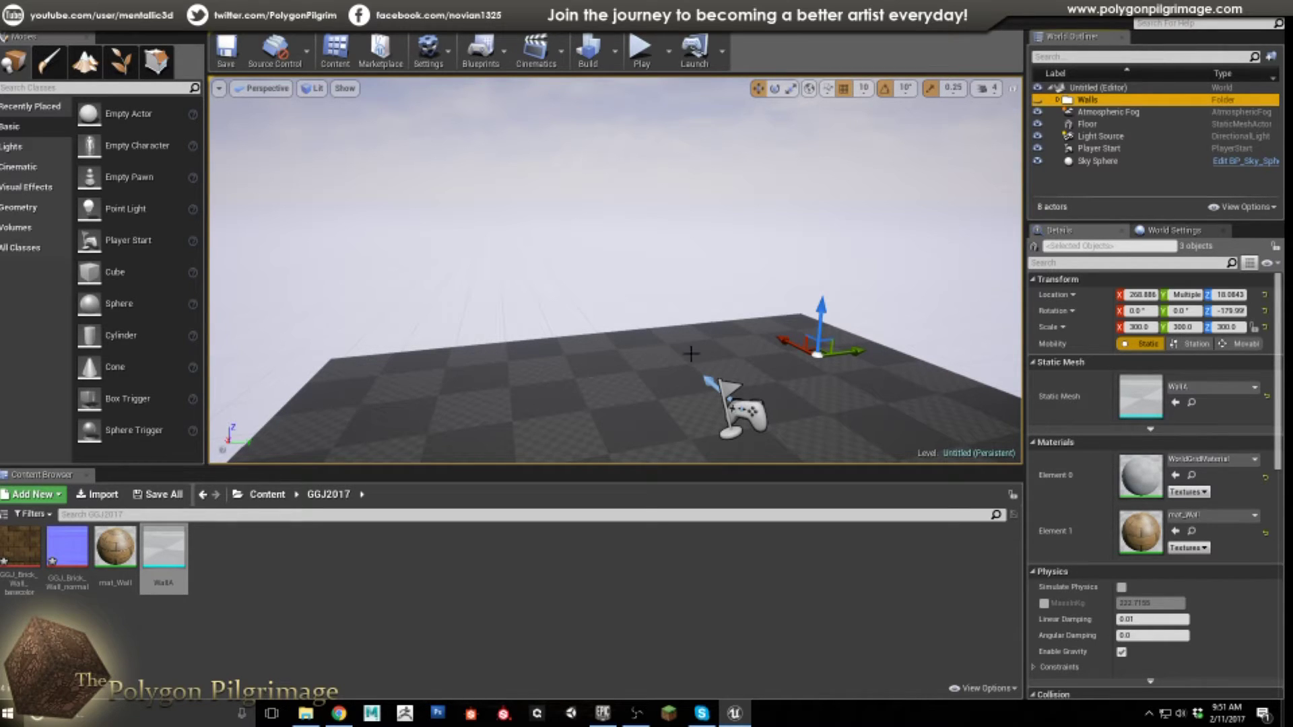
{"action": "left_click", "coordinate": [1039, 101]}
{"action": "left_click", "coordinate": [1038, 101]}
{"action": "left_click", "coordinate": [1039, 101]}
{"action": "left_click", "coordinate": [1098, 112]}
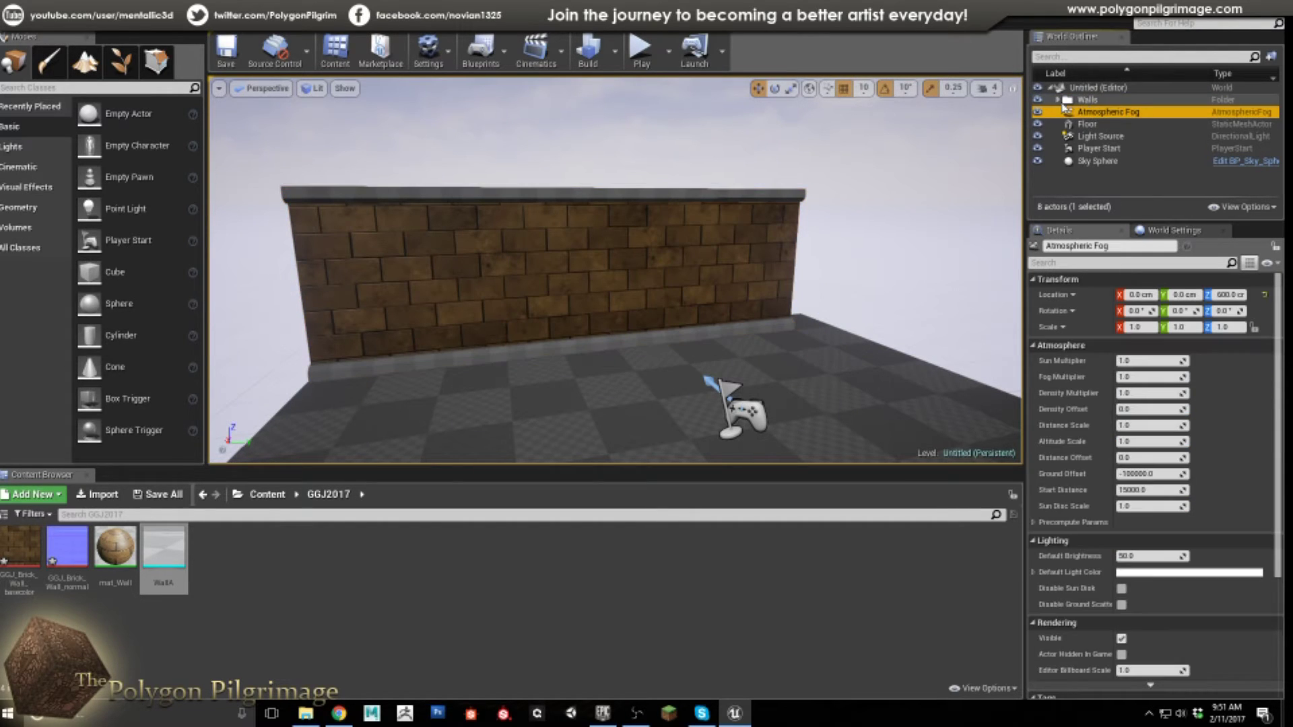
{"action": "left_click", "coordinate": [1064, 101]}
{"action": "right_click_drag", "start_coordinate": [674, 309], "coordinate": [668, 243]}
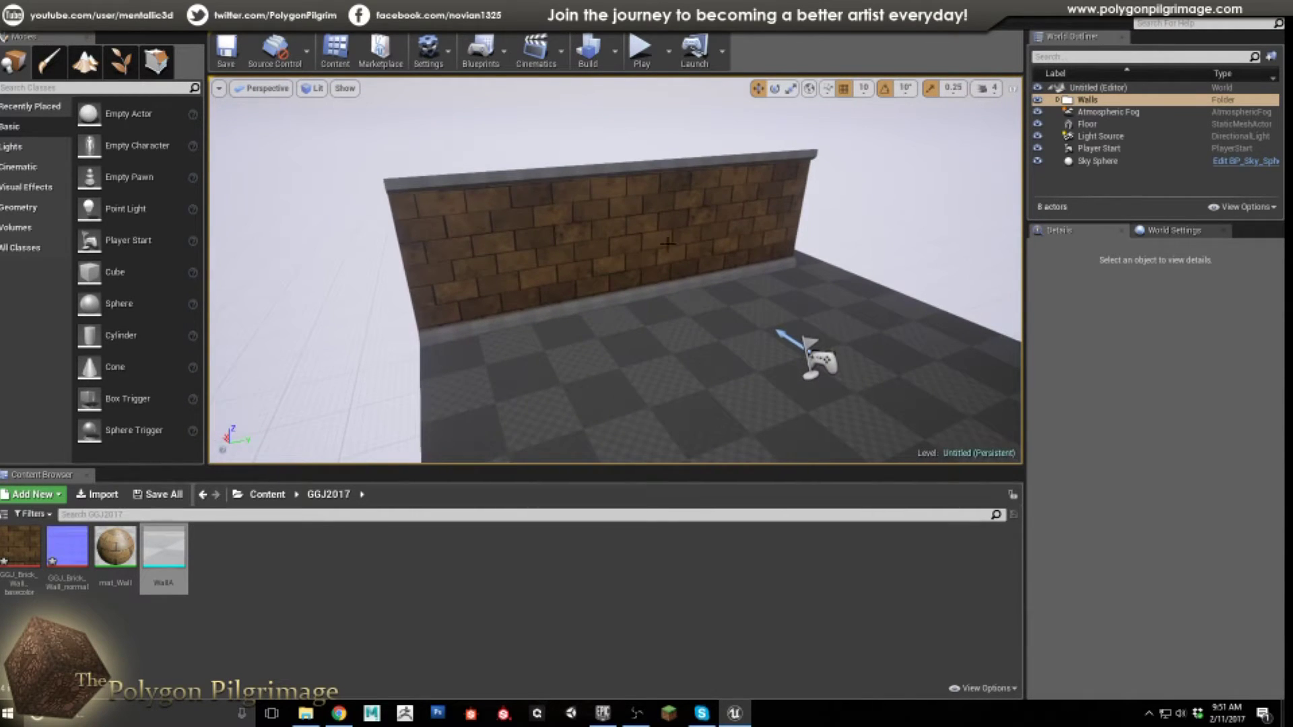
{"action": "left_click", "coordinate": [781, 228]}
{"action": "left_click", "coordinate": [854, 208]}
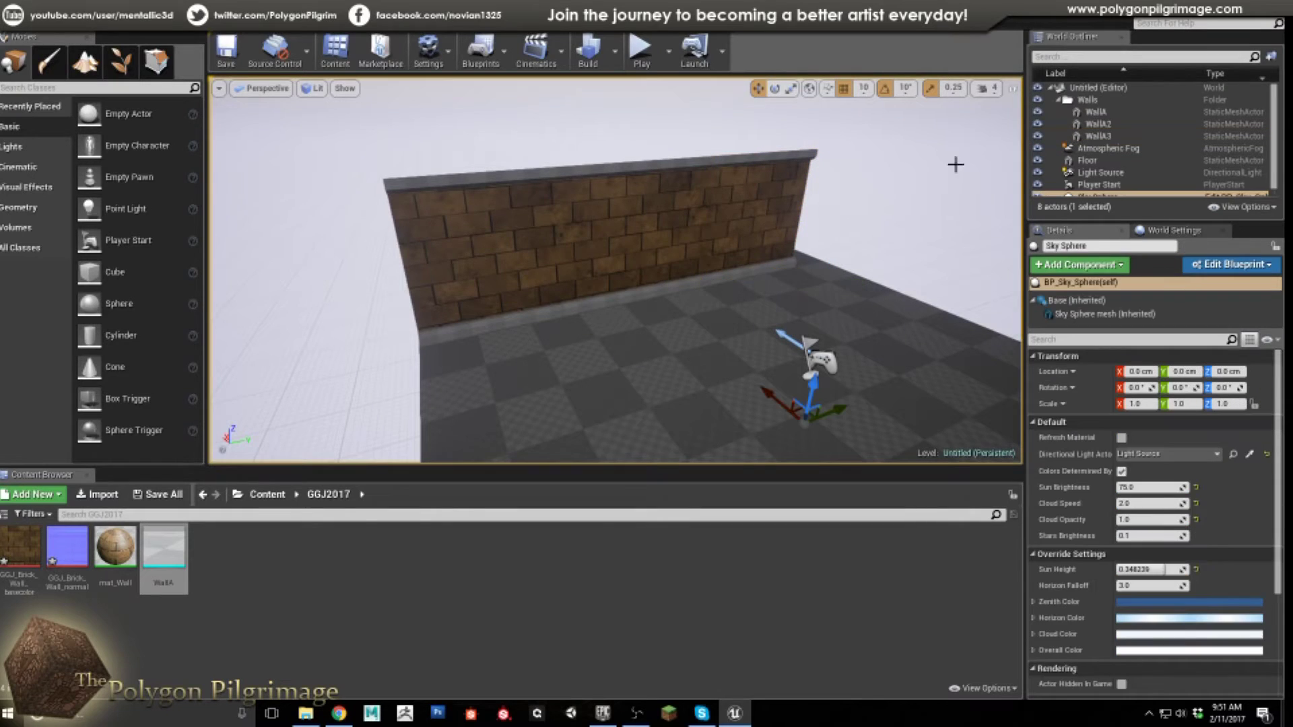
Select all descendants of the Walls folder, try moving the wall panels together along the Y axis, and undo the move.
{"action": "left_click", "coordinate": [1062, 102]}
{"action": "left_click", "coordinate": [1060, 101]}
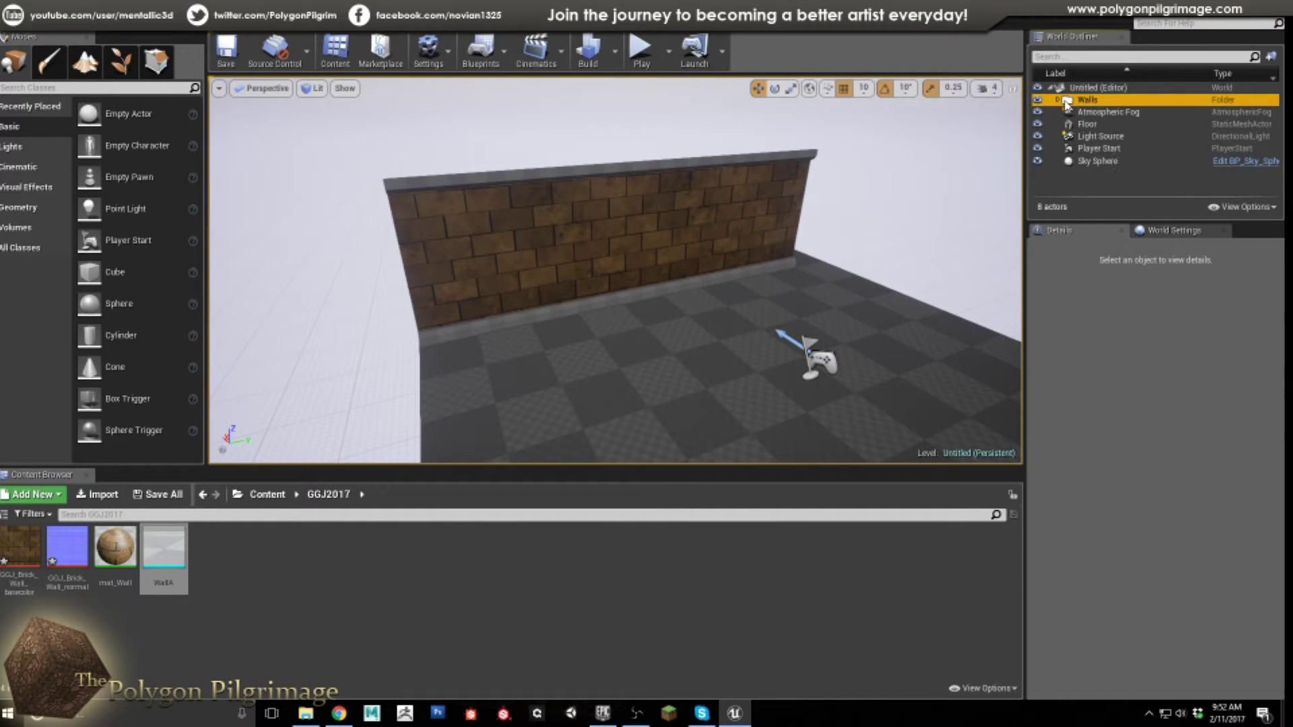
{"action": "right_click", "coordinate": [1066, 103]}
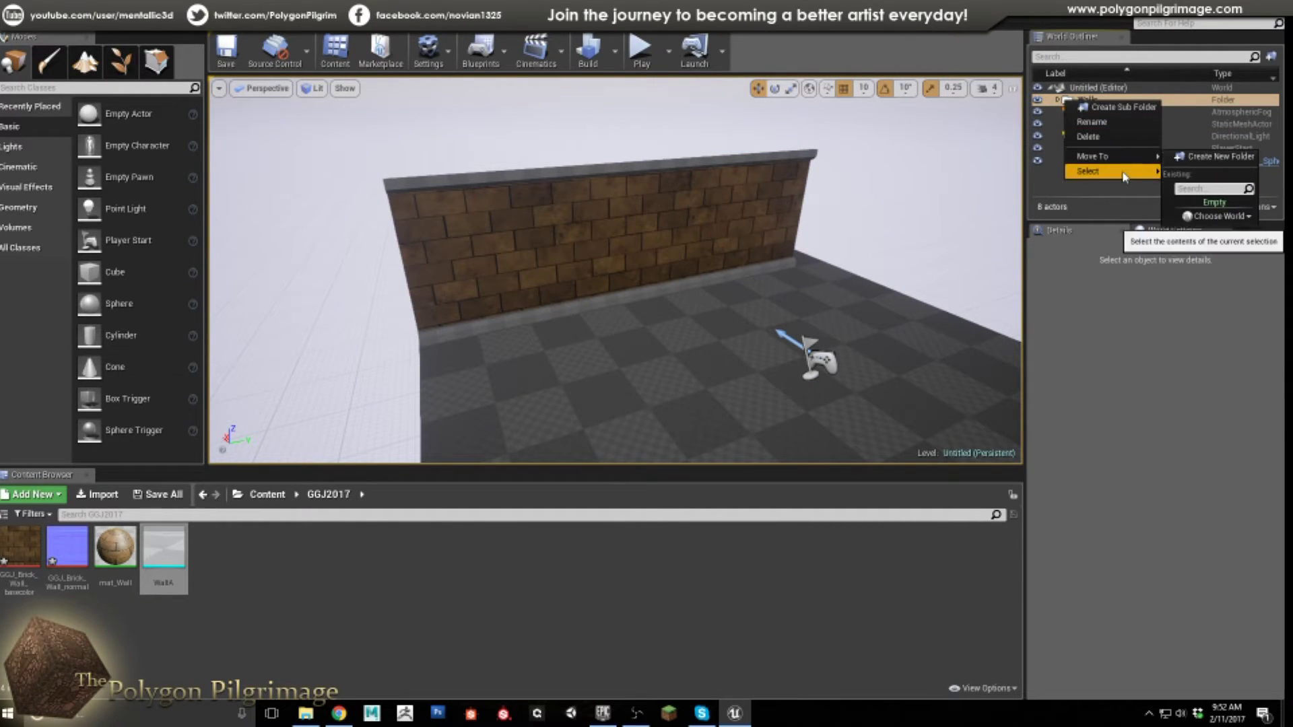
{"action": "mouse_move", "coordinate": [1123, 176]}
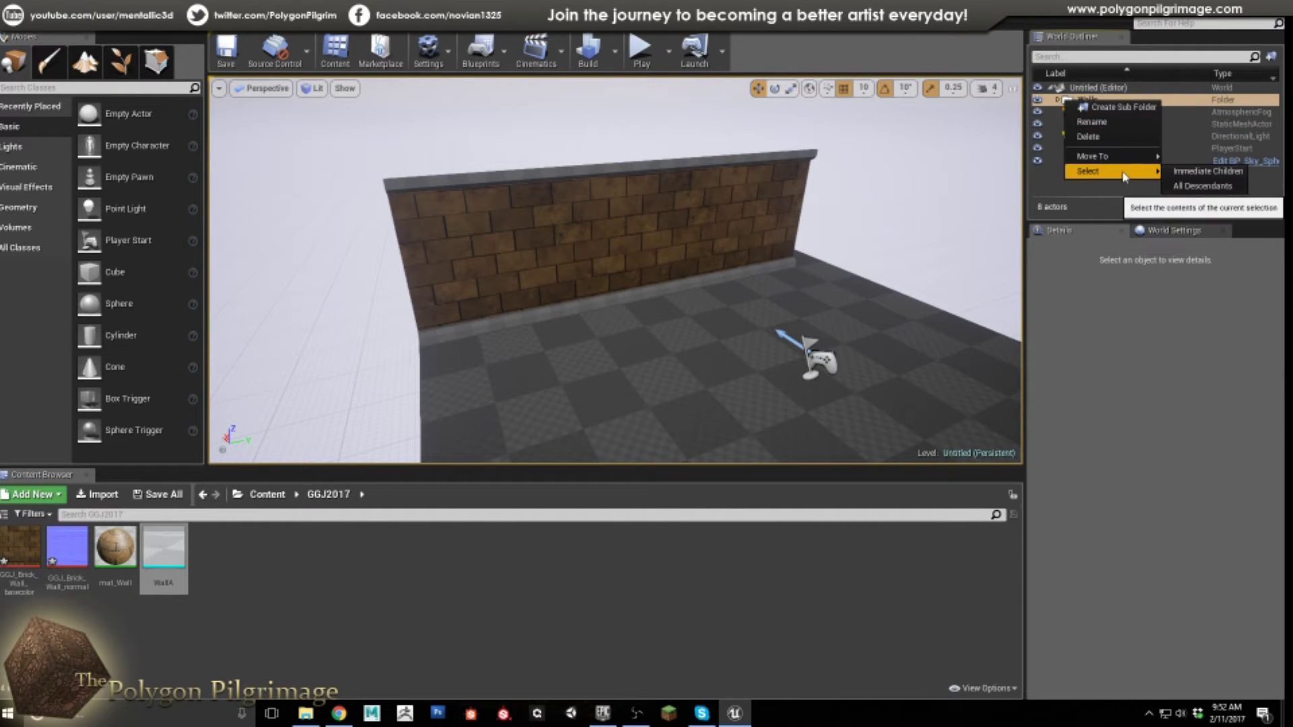
{"action": "left_click", "coordinate": [1198, 191]}
{"action": "right_click_drag", "start_coordinate": [729, 245], "coordinate": [754, 283]}
{"action": "right_click_drag", "start_coordinate": [620, 302], "coordinate": [666, 305]}
{"action": "left_click_drag", "start_coordinate": [663, 319], "coordinate": [768, 309]}
{"action": "key", "text": "ctrl+z"}
{"action": "left_click", "coordinate": [795, 287]}
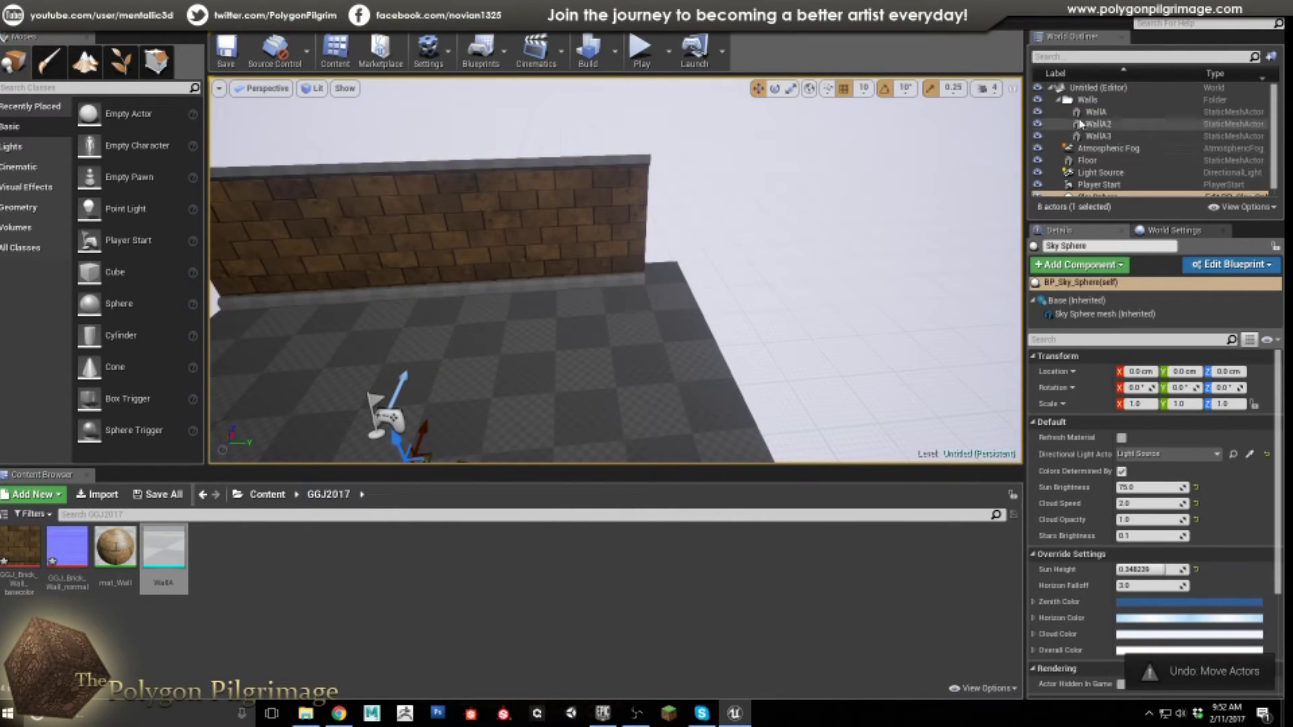
Collapse the Walls folder and select its immediate children.
{"action": "left_click", "coordinate": [1058, 99]}
{"action": "right_click_drag", "start_coordinate": [741, 269], "coordinate": [633, 274]}
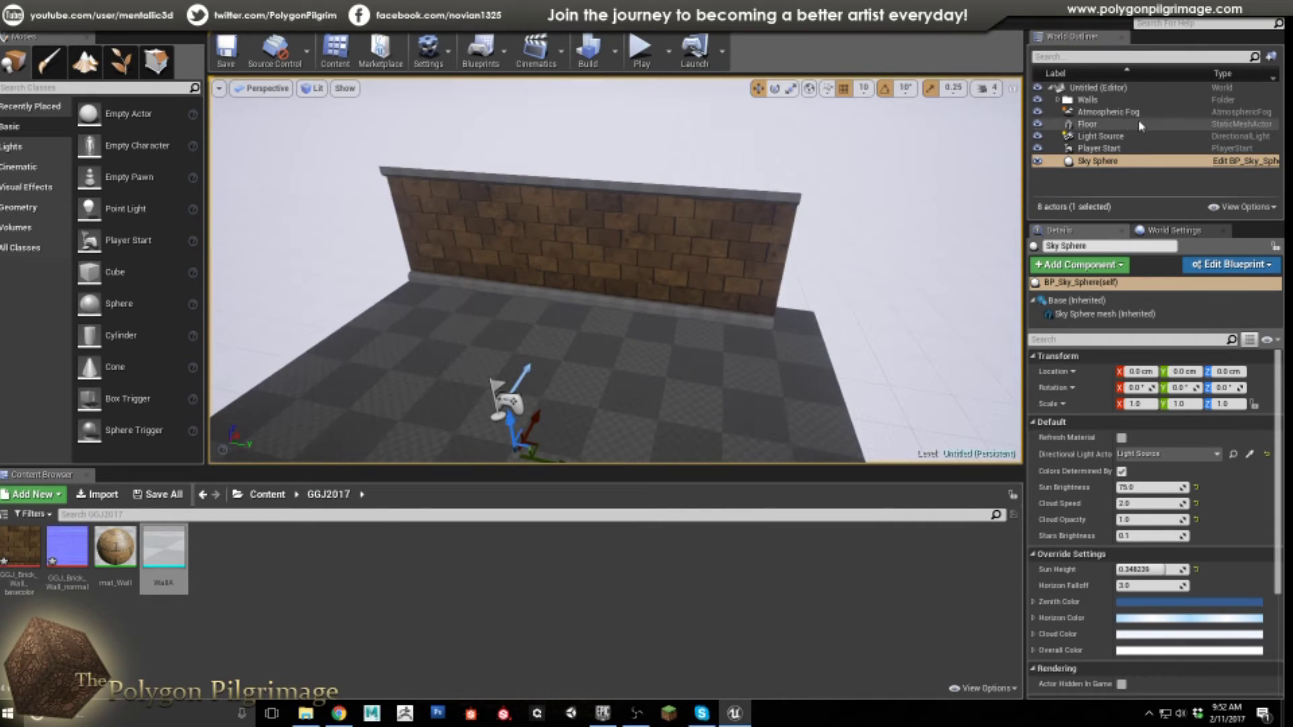
{"action": "left_click", "coordinate": [1071, 101]}
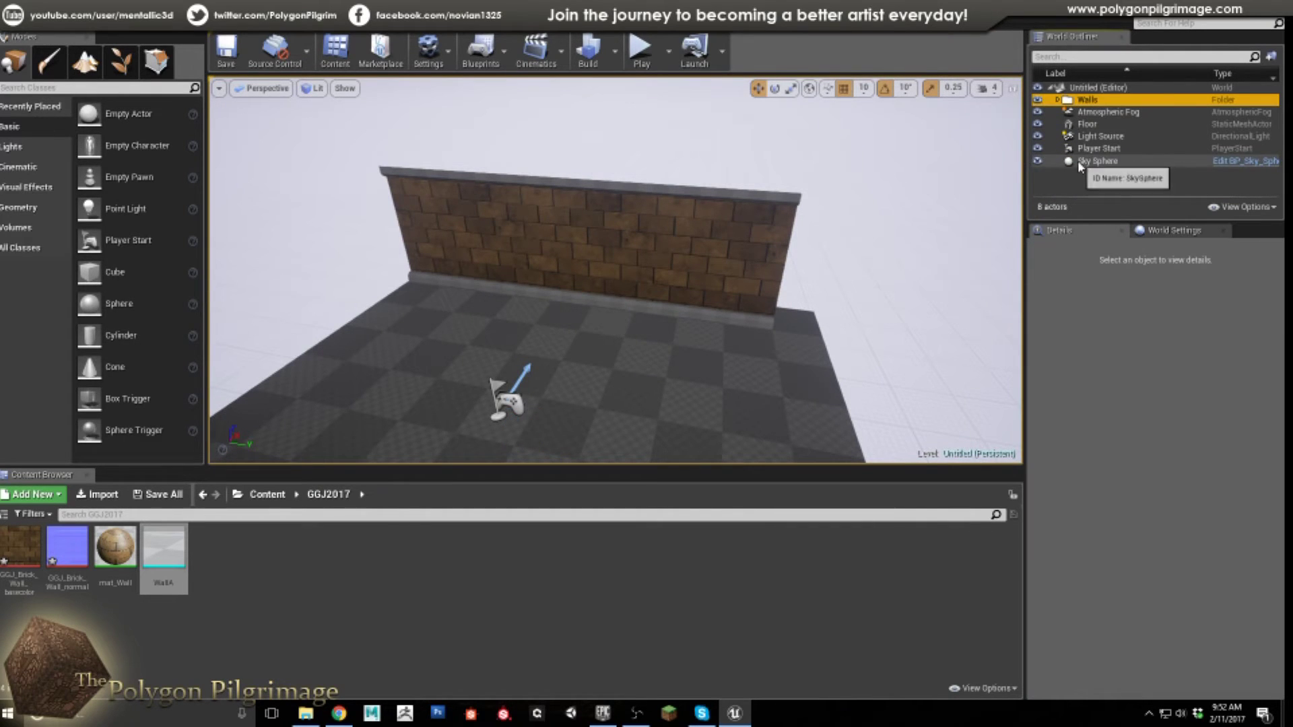
{"action": "mouse_move", "coordinate": [754, 261]}
{"action": "right_mouse_down"}
{"action": "mouse_move", "coordinate": [693, 267]}
{"action": "mouse_move", "coordinate": [761, 271]}
{"action": "right_mouse_up"}
{"action": "right_click", "coordinate": [1071, 100]}
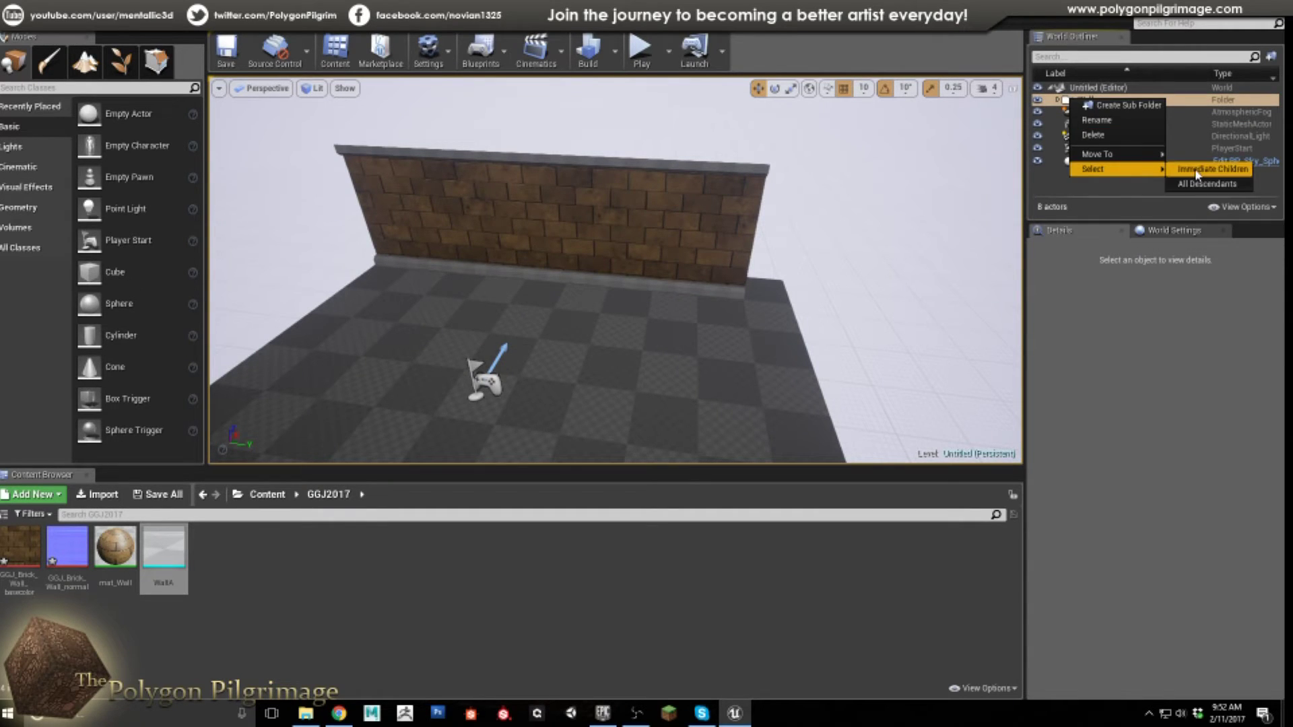
{"action": "left_click", "coordinate": [1195, 168]}
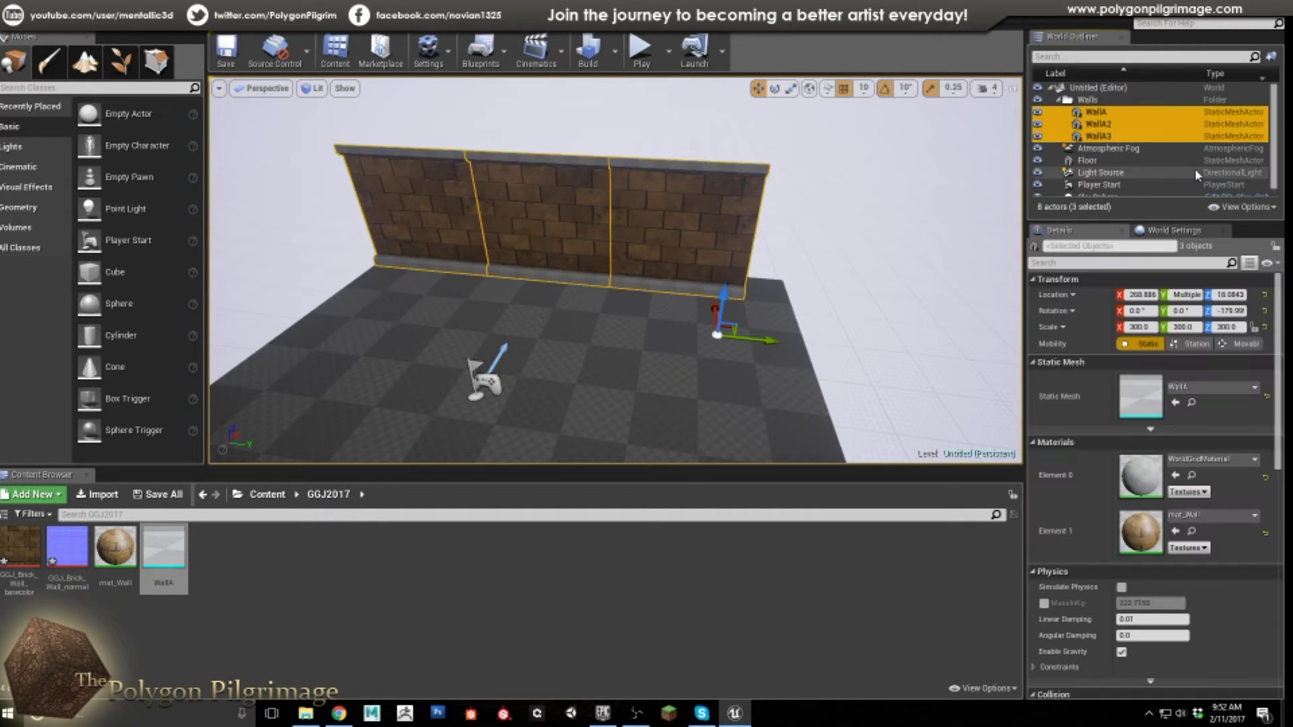
{"action": "left_click", "coordinate": [1060, 100]}
{"action": "left_click", "coordinate": [1072, 101]}
{"action": "right_click", "coordinate": [1072, 101]}
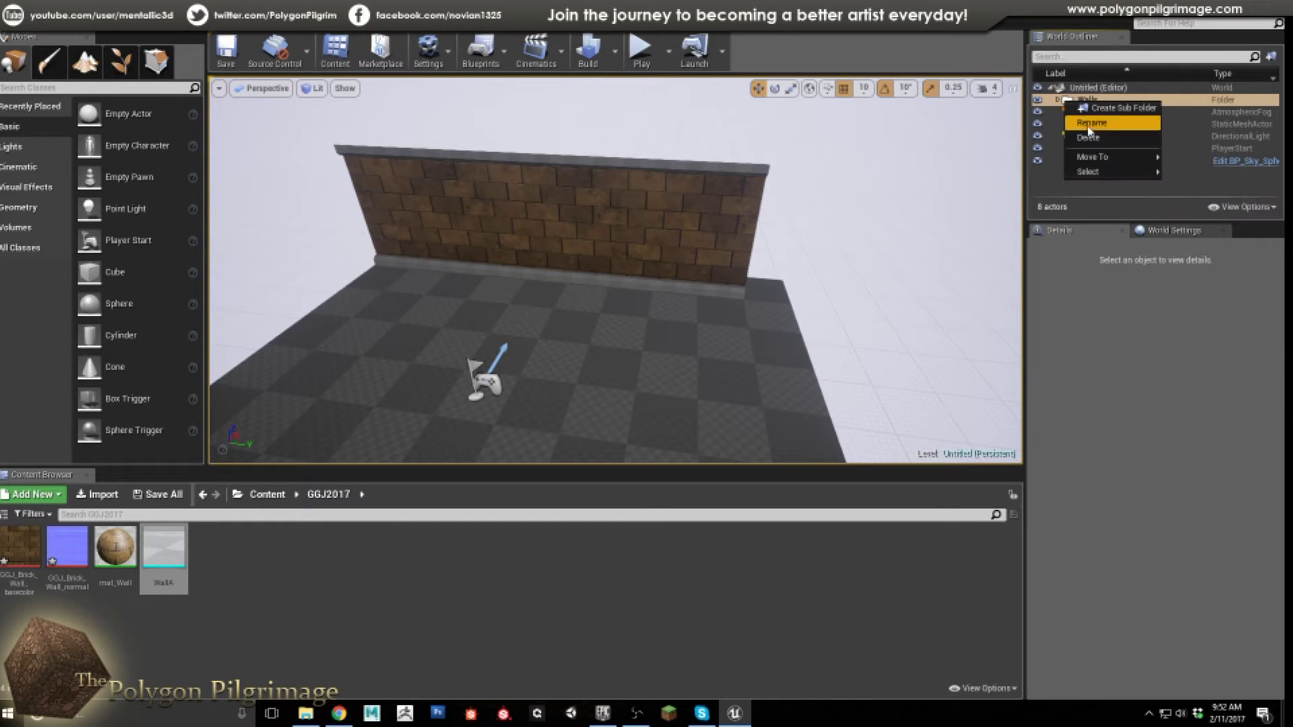
{"action": "left_click", "coordinate": [1060, 100]}
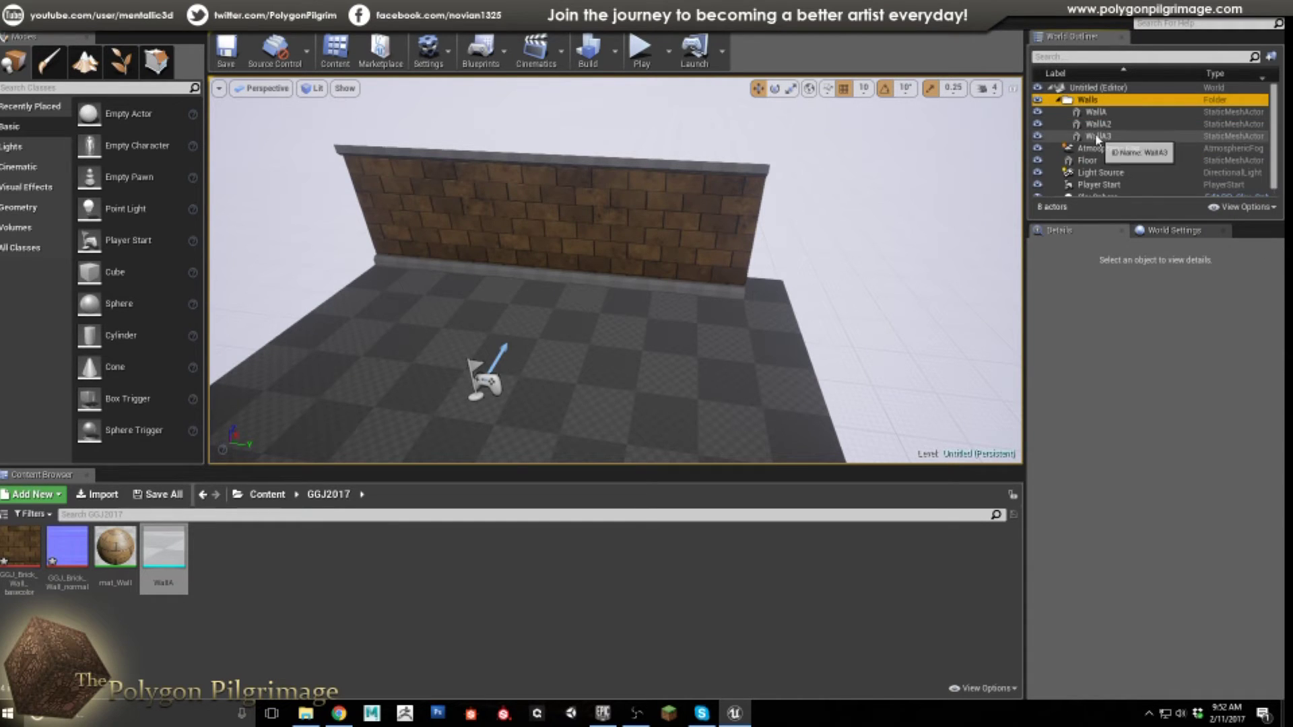
Duplicate WallA3 along the Y axis, leaving a gap beside the existing wall, with the copy at Y about 688 cm.
{"action": "double_click", "coordinate": [1096, 136]}
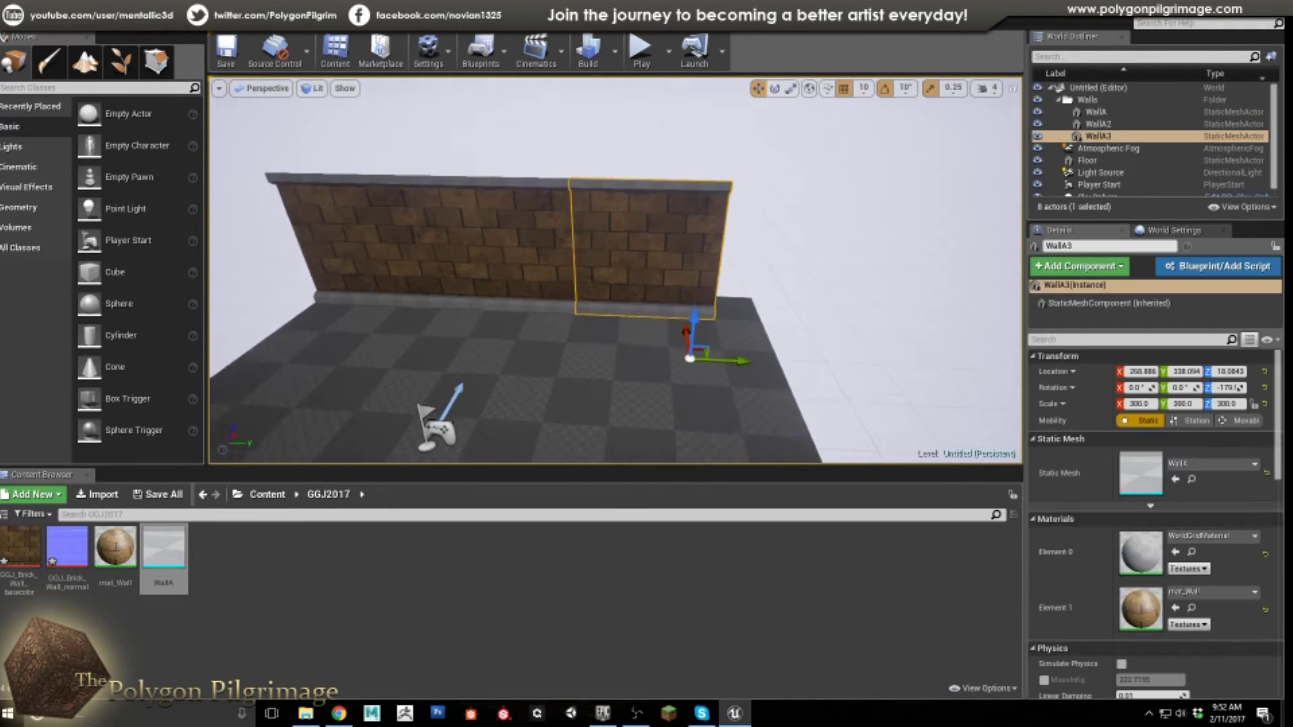
{"action": "right_click_drag", "start_coordinate": [677, 268], "coordinate": [710, 302]}
{"action": "left_click_drag", "start_coordinate": [729, 348], "coordinate": [973, 324], "text": "alt"}
{"action": "scroll", "coordinate": [972, 325], "scroll_direction": "down", "scroll_amount": 5}
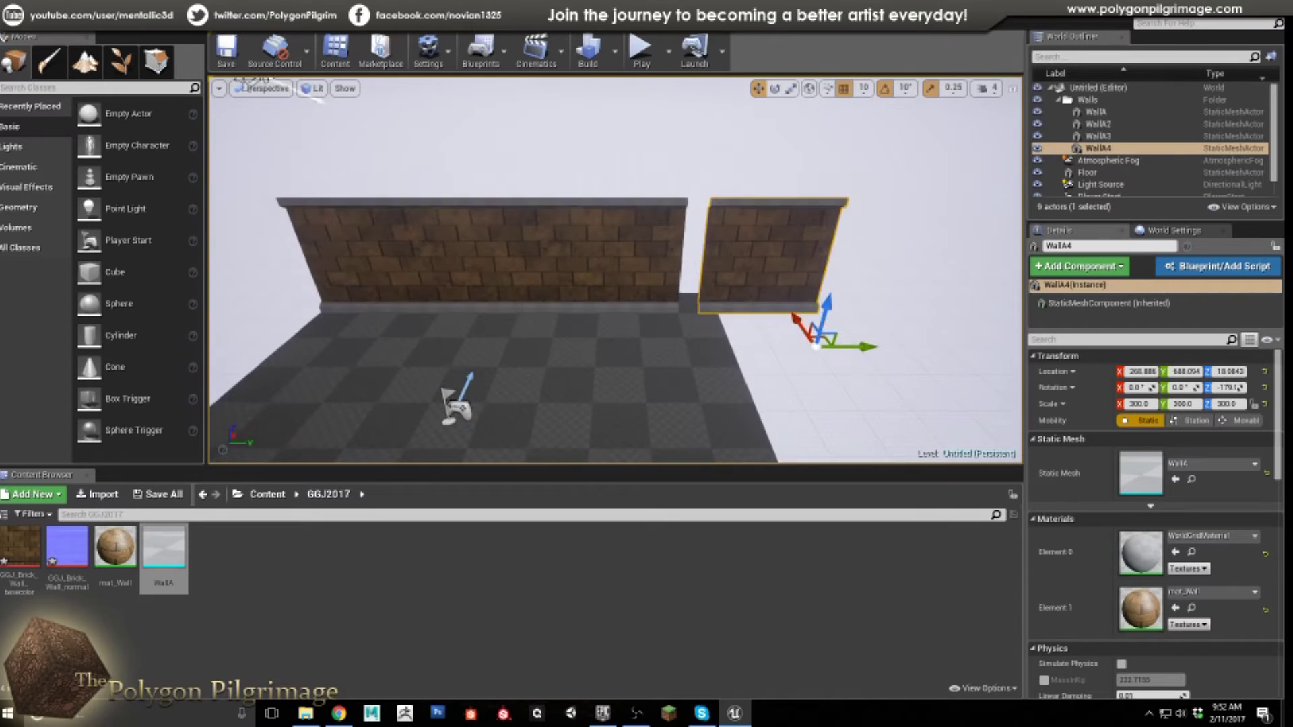
Place the new fourth wall panel in a new subfolder named Subwall inside the Walls folder.
{"action": "left_click", "coordinate": [1271, 57]}
{"action": "type", "text": "Subwall"}
{"action": "key", "text": "Return"}
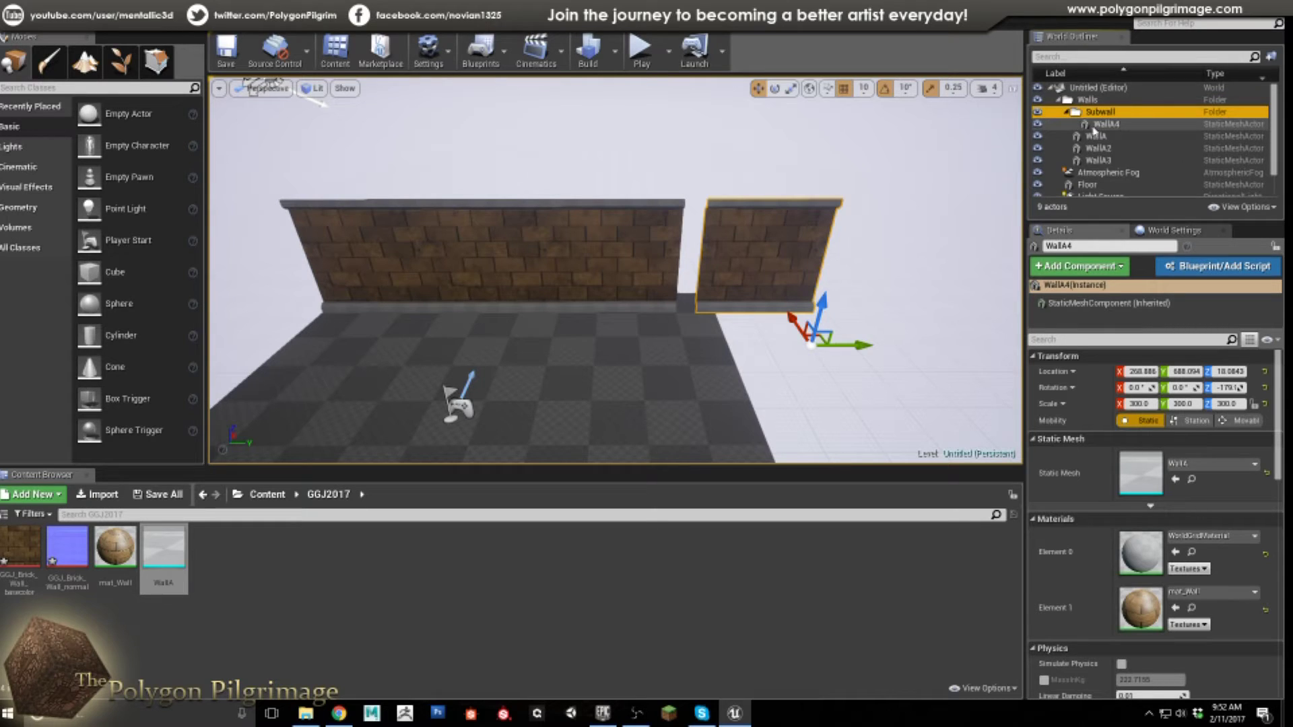
Select only the immediate children of the Walls folder, try moving them along the Y axis, and undo the move.
{"action": "left_click", "coordinate": [1080, 101]}
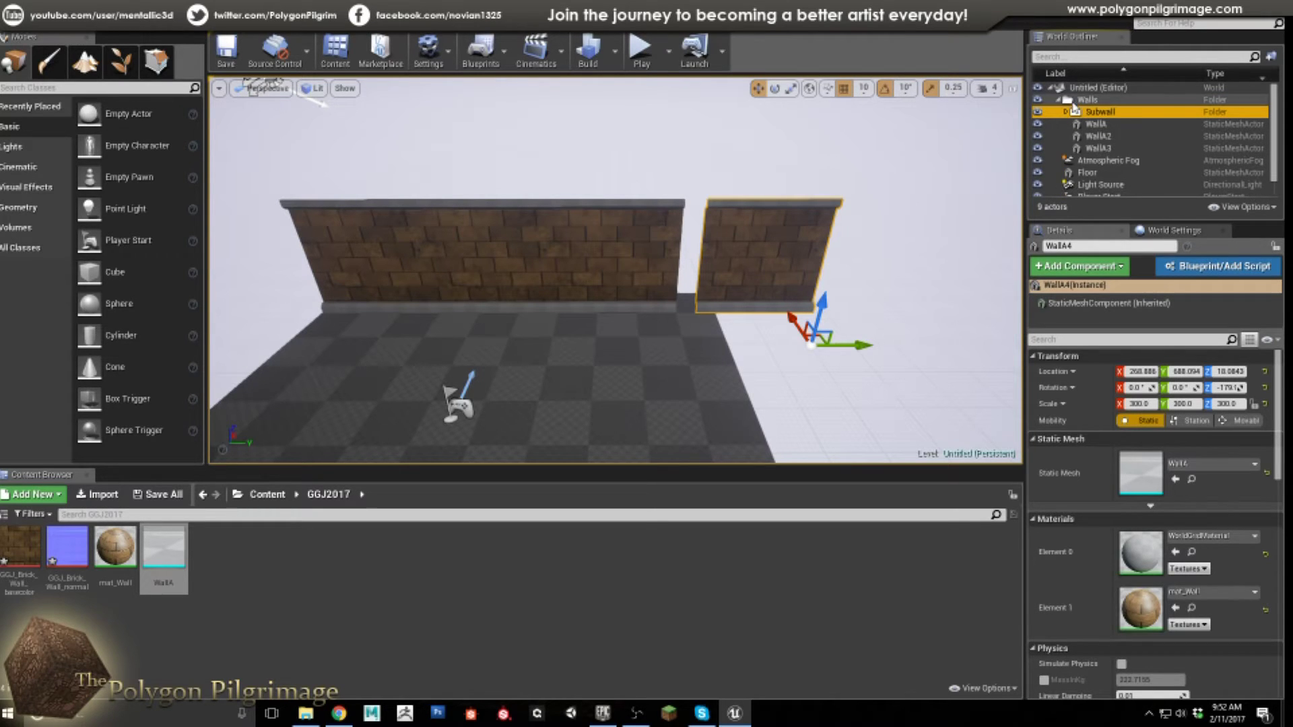
{"action": "left_click", "coordinate": [1060, 101]}
{"action": "right_click", "coordinate": [1068, 103]}
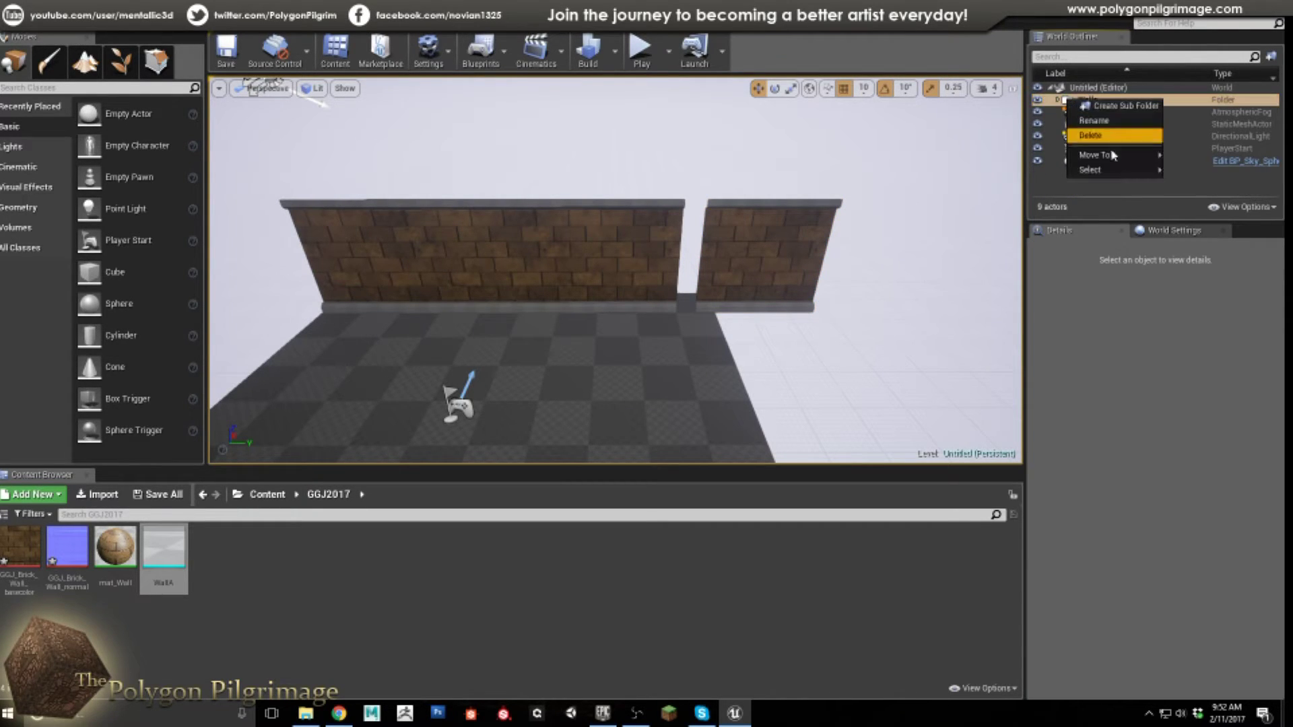
{"action": "mouse_move", "coordinate": [1144, 171]}
{"action": "left_click", "coordinate": [1188, 171]}
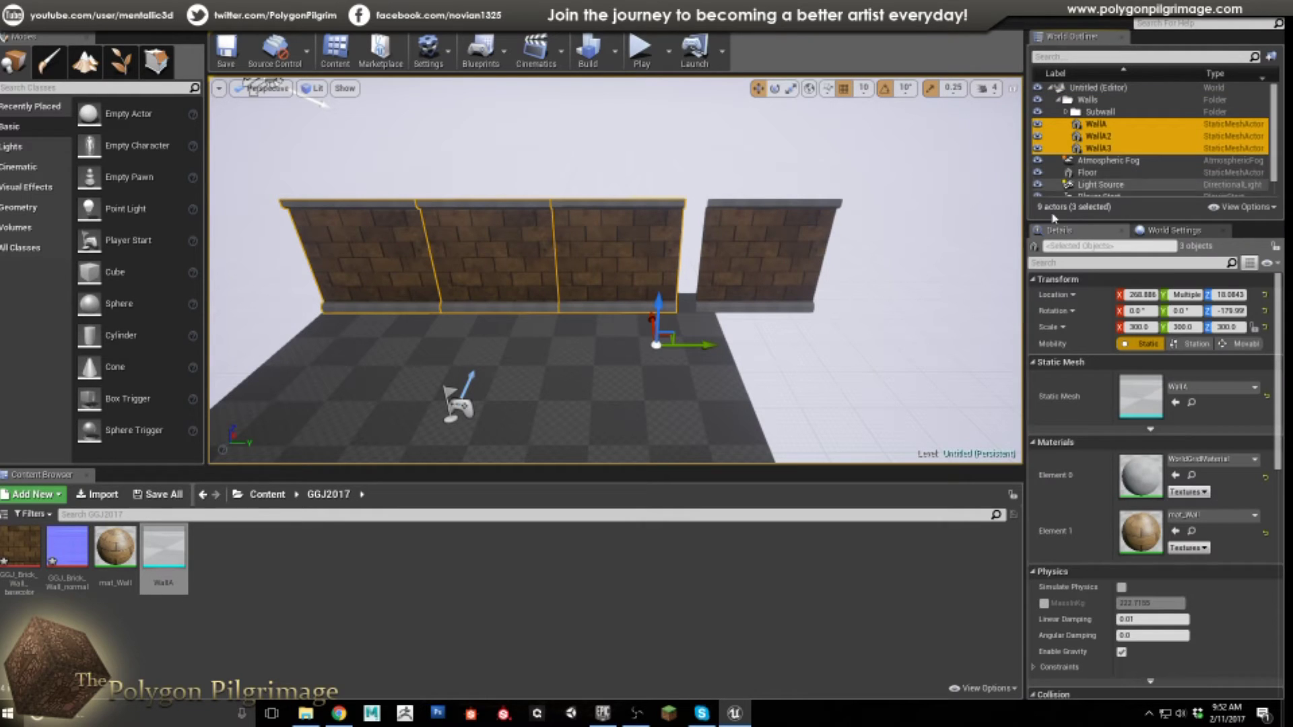
{"action": "mouse_move", "coordinate": [704, 345]}
{"action": "left_mouse_down"}
{"action": "mouse_move", "coordinate": [693, 345]}
{"action": "mouse_move", "coordinate": [705, 345]}
{"action": "left_mouse_up"}
{"action": "key", "text": "ctrl+z"}
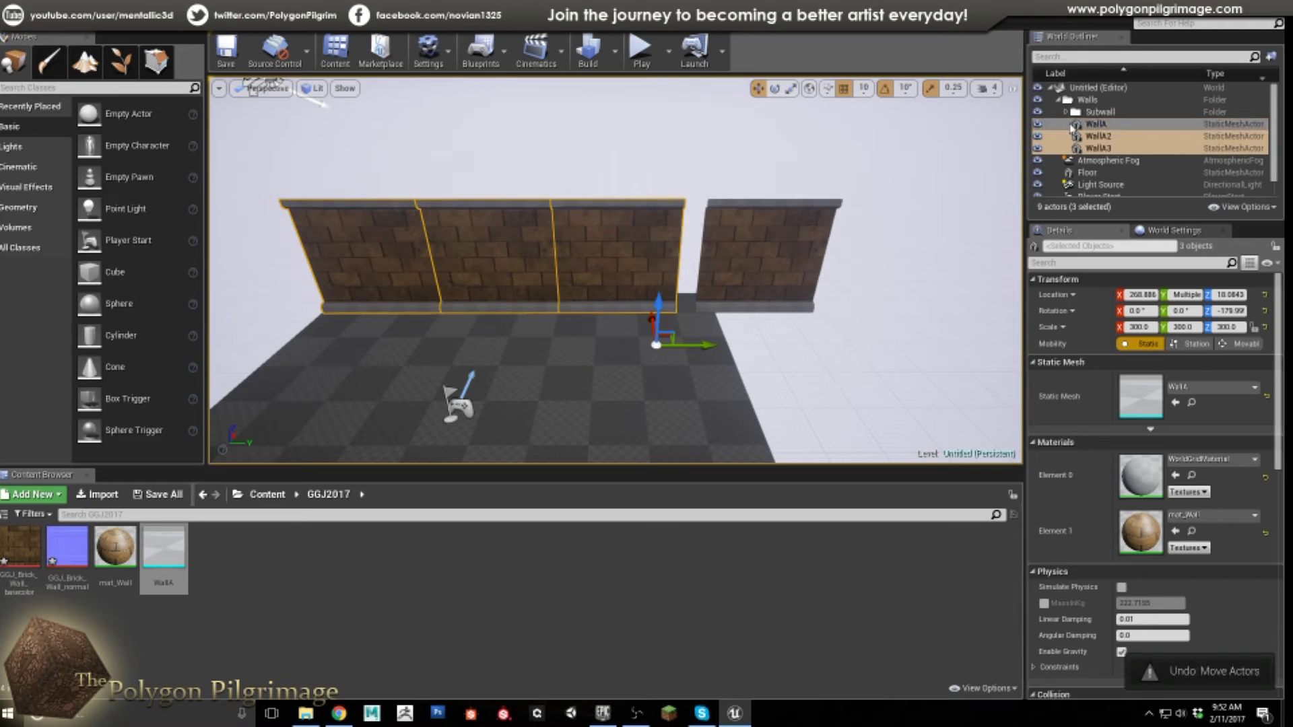
Select all descendants of Walls, including the Subwall panel, try moving them along the Y axis, and undo the move.
{"action": "double_click", "coordinate": [1078, 100]}
{"action": "right_click", "coordinate": [1071, 102]}
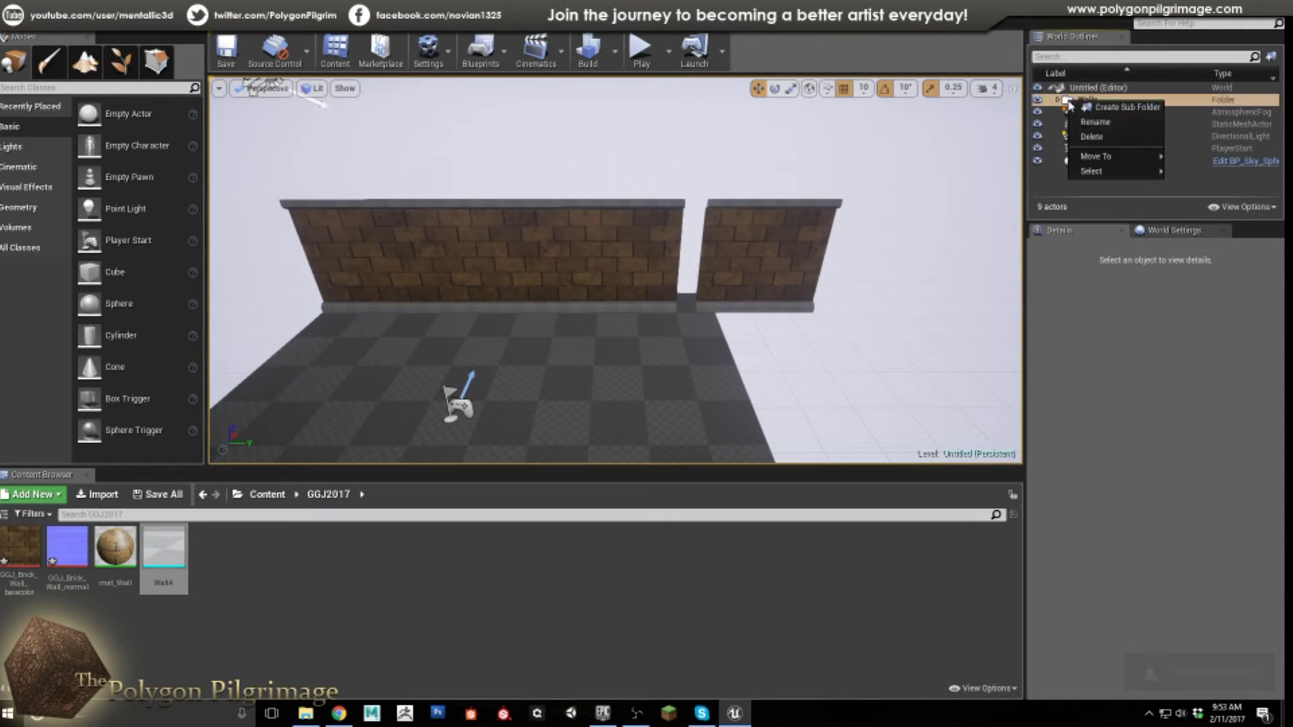
{"action": "mouse_move", "coordinate": [1138, 172]}
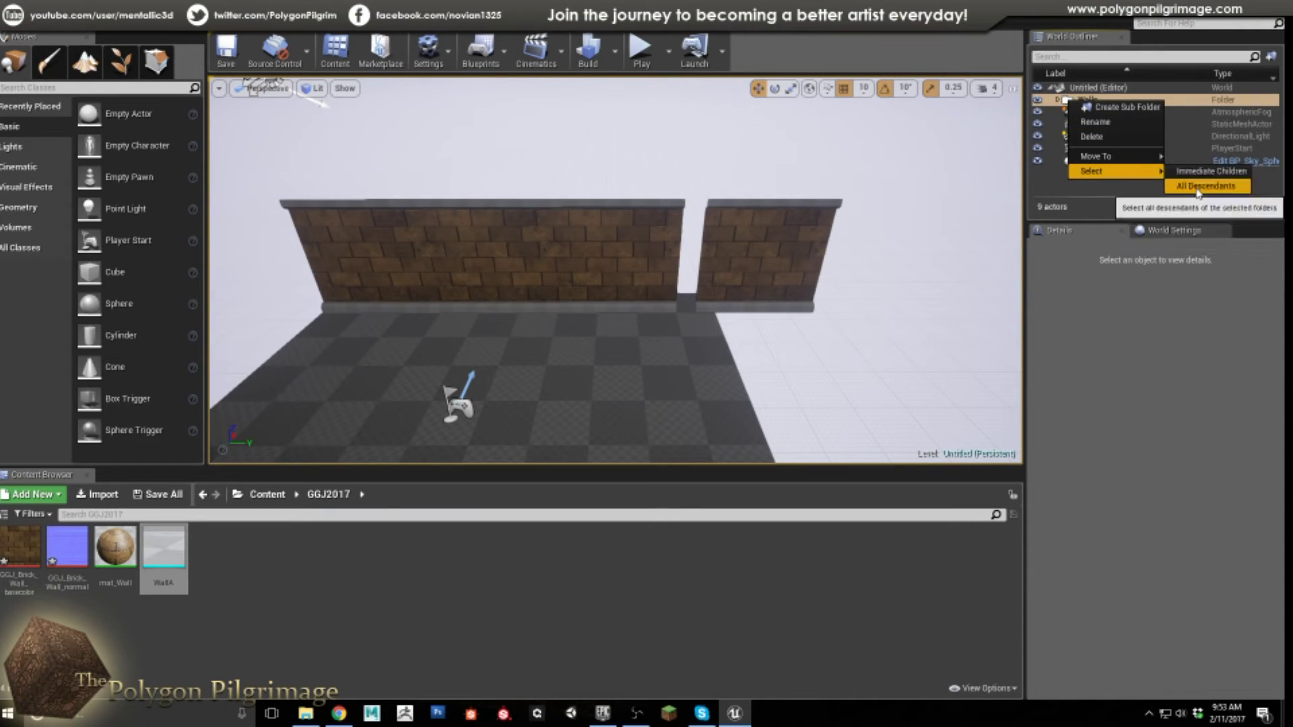
{"action": "left_click", "coordinate": [1196, 186]}
{"action": "left_click_drag", "start_coordinate": [704, 343], "coordinate": [795, 344]}
{"action": "key", "text": "ctrl+z"}
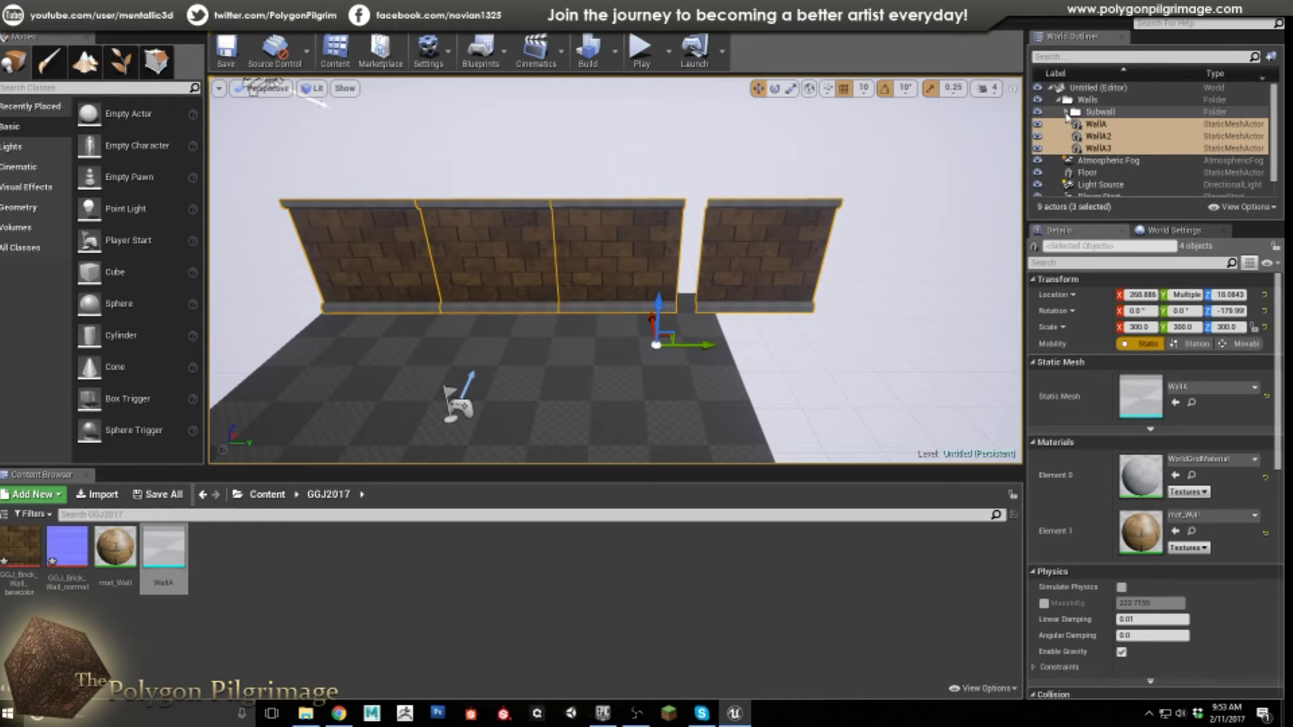
Select the separate fourth panel, review the selection options of the Subwall folder, and dismiss them.
{"action": "left_click", "coordinate": [771, 236]}
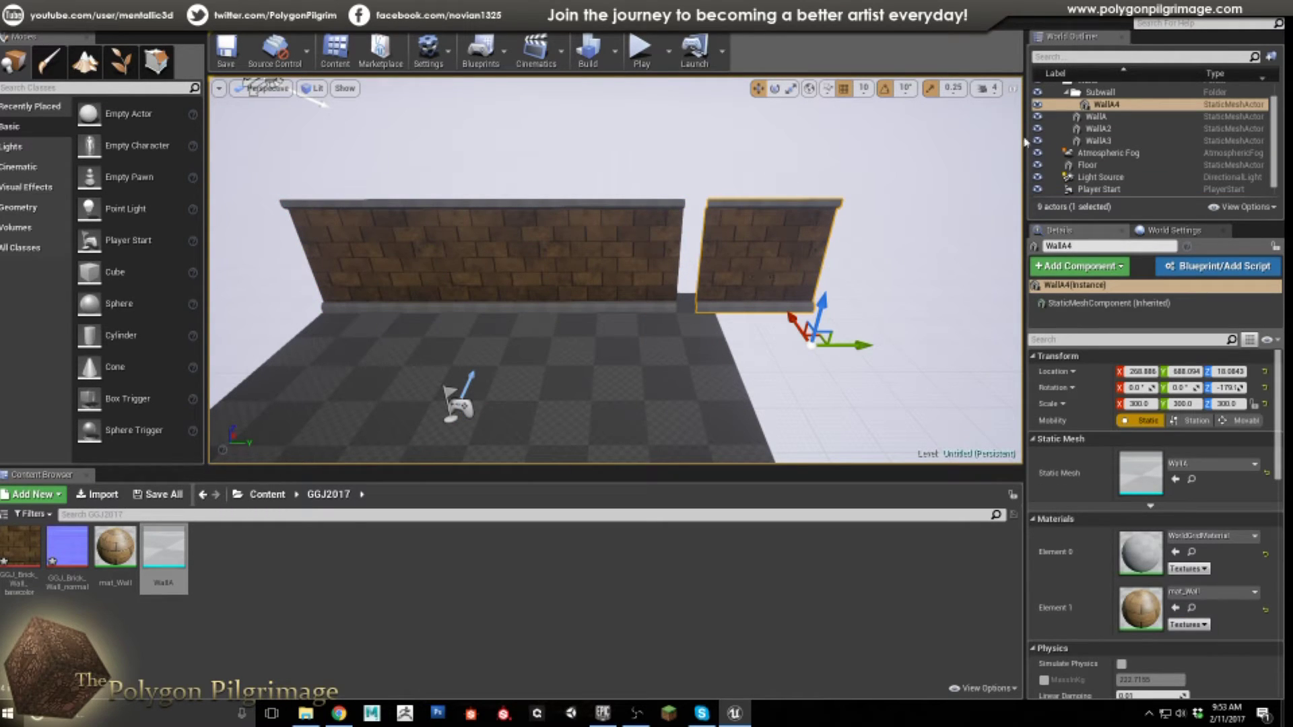
{"action": "scroll", "coordinate": [1084, 132], "scroll_direction": "up", "scroll_amount": 1}
{"action": "left_click", "coordinate": [1077, 114]}
{"action": "right_click", "coordinate": [1078, 119]}
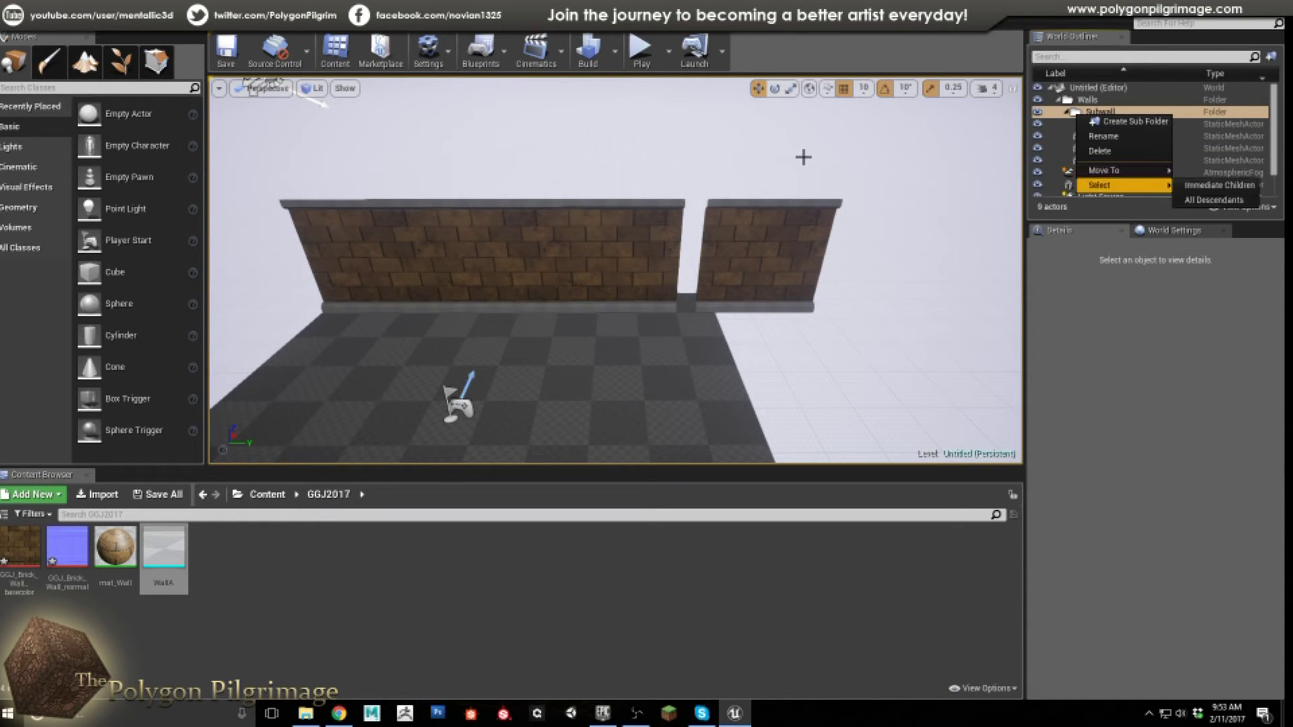
{"action": "left_click", "coordinate": [808, 165]}
{"action": "right_click_drag", "start_coordinate": [730, 260], "coordinate": [693, 256]}
{"action": "scroll", "coordinate": [1060, 101], "scroll_direction": "up", "scroll_amount": 3}
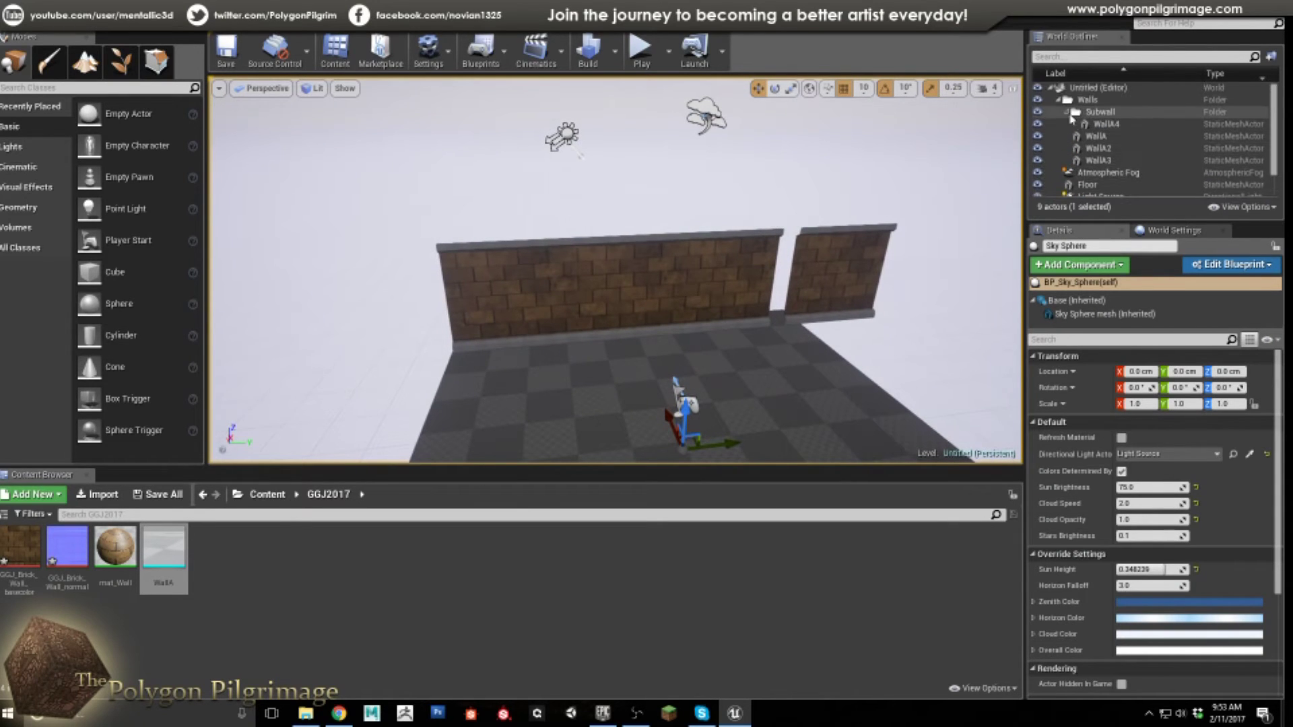
Collapse the Walls folder and toggle its visibility off and on to check its effect on all four panels.
{"action": "left_click", "coordinate": [1059, 99]}
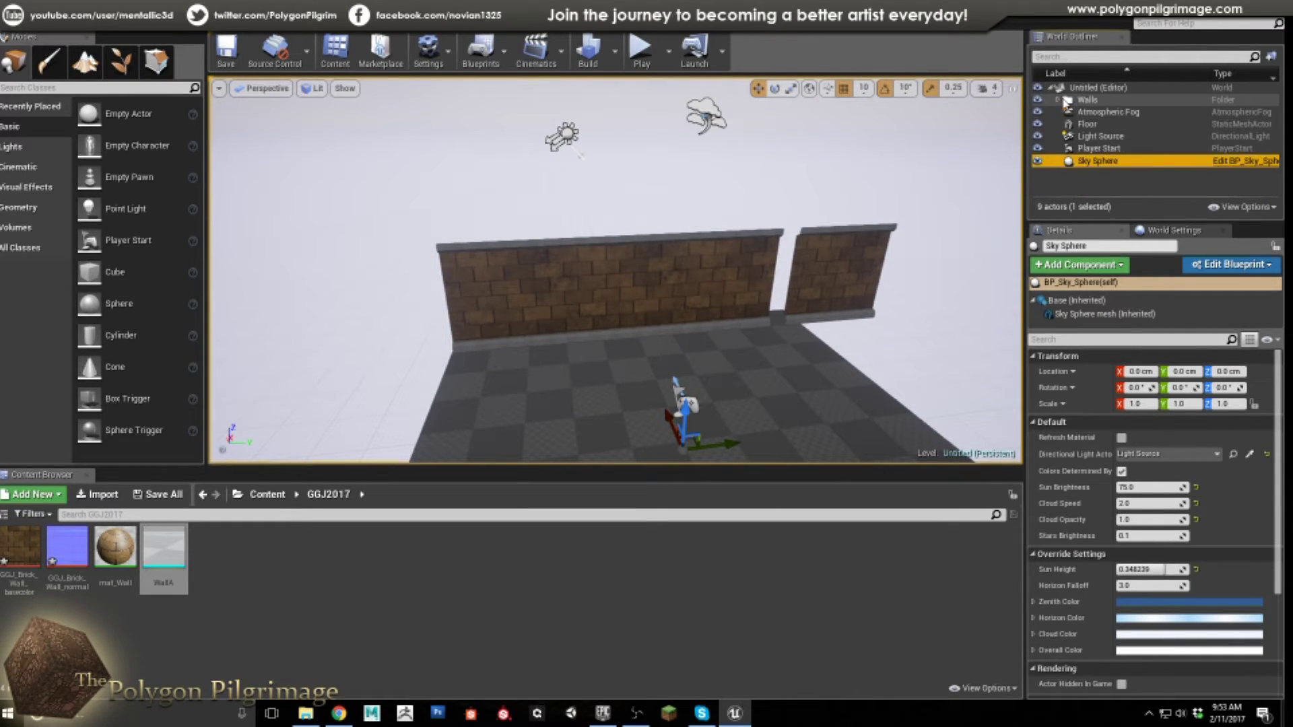
{"action": "left_click", "coordinate": [1066, 101]}
{"action": "left_click", "coordinate": [1037, 101]}
{"action": "left_click", "coordinate": [1037, 101]}
{"action": "left_click", "coordinate": [1038, 100]}
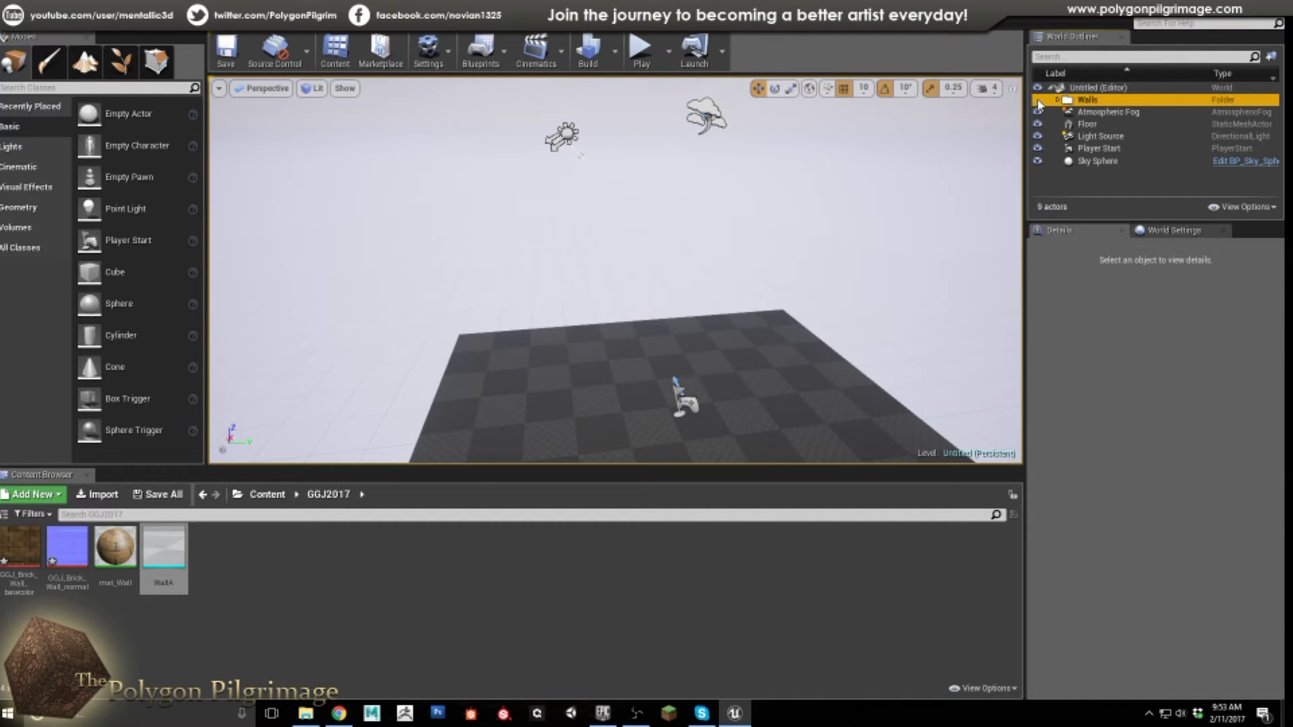
{"action": "left_click", "coordinate": [1037, 100]}
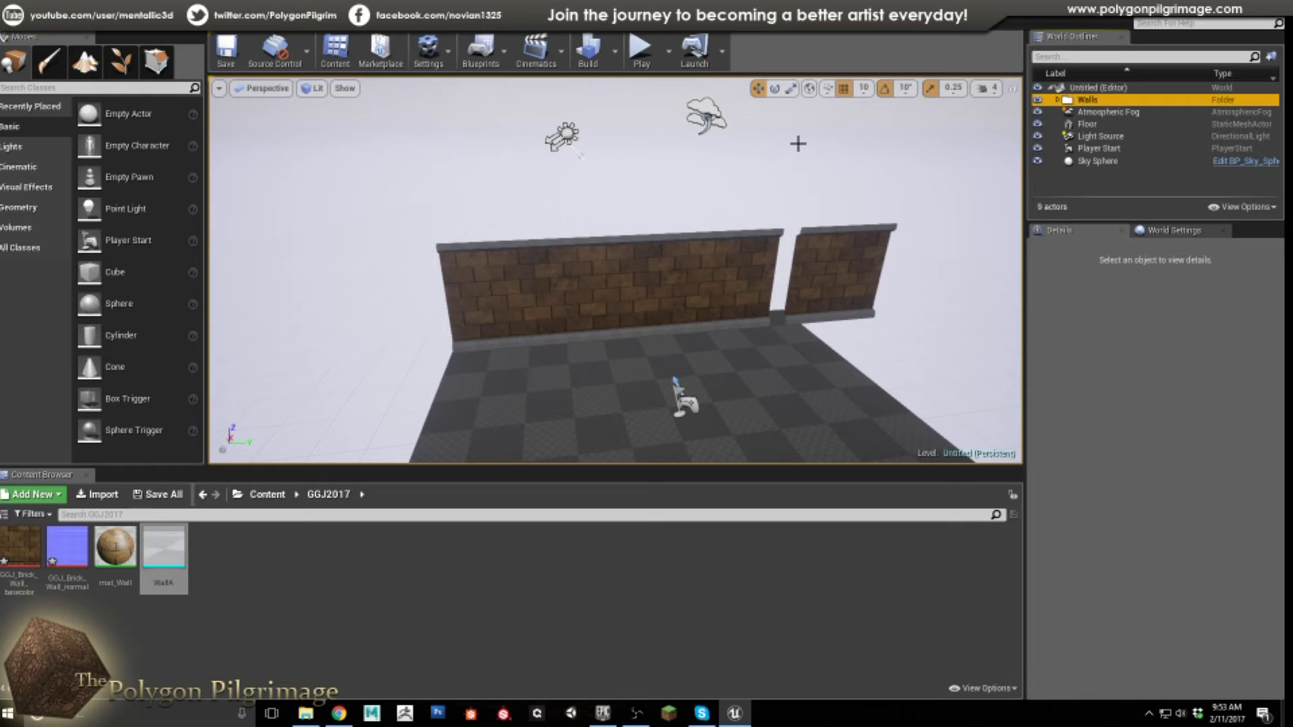
Examine the wall panels in the level and the contents of the Walls folder and its Subwall subfolder.
{"action": "right_click_drag", "start_coordinate": [790, 161], "coordinate": [829, 189]}
{"action": "key", "text": "a"}
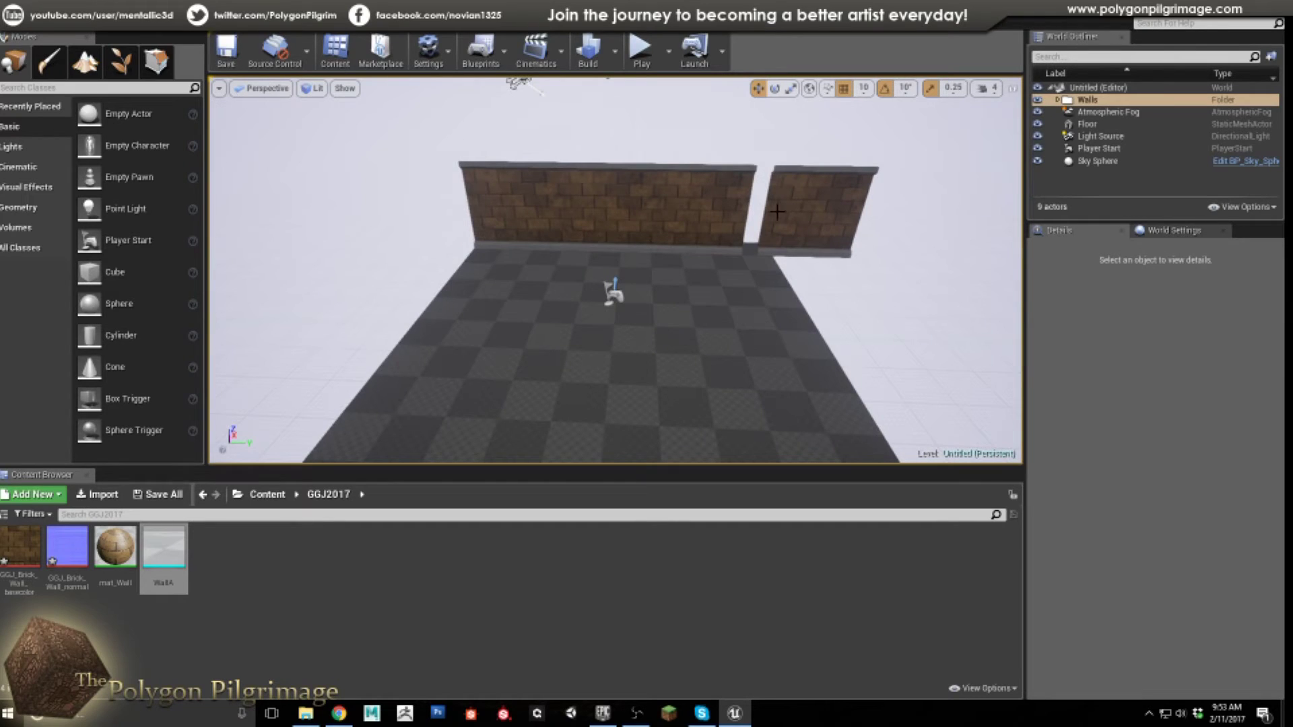
{"action": "left_click", "coordinate": [866, 282]}
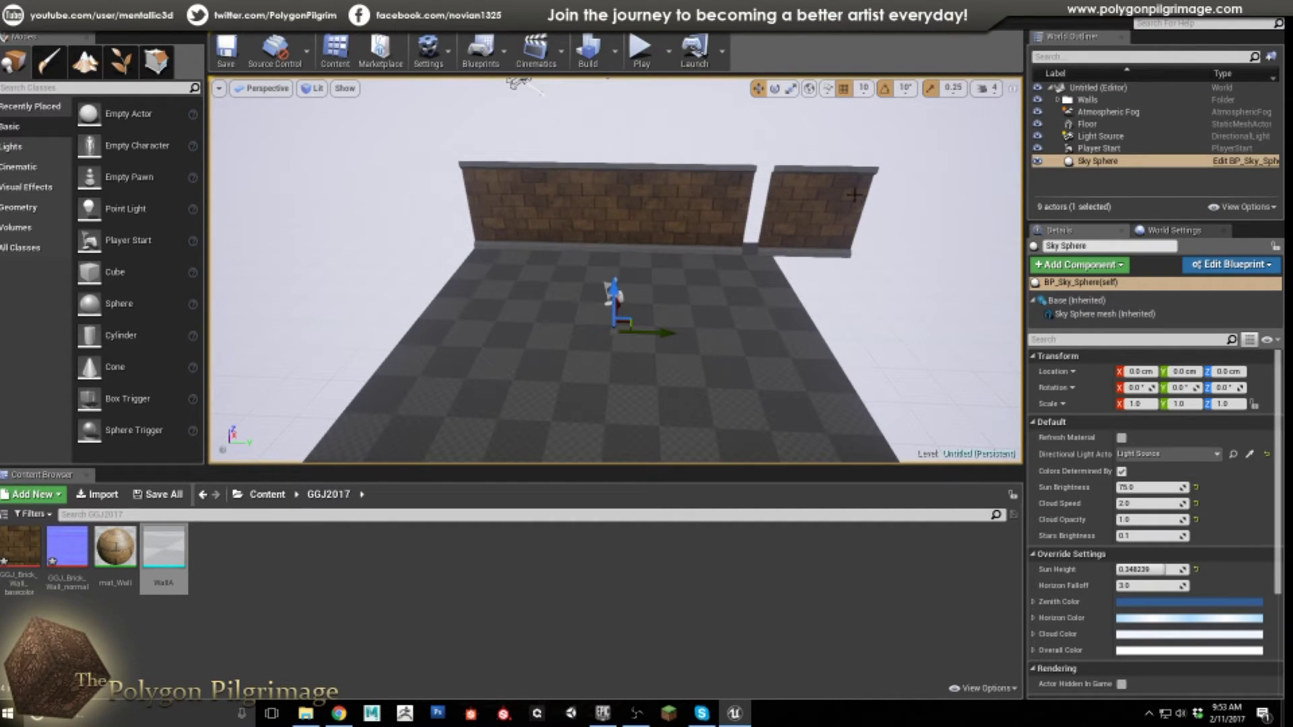
{"action": "mouse_move", "coordinate": [857, 193]}
{"action": "right_mouse_down"}
{"action": "mouse_move", "coordinate": [868, 155]}
{"action": "mouse_move", "coordinate": [849, 175]}
{"action": "mouse_move", "coordinate": [858, 192]}
{"action": "right_mouse_up"}
{"action": "key", "text": "w"}
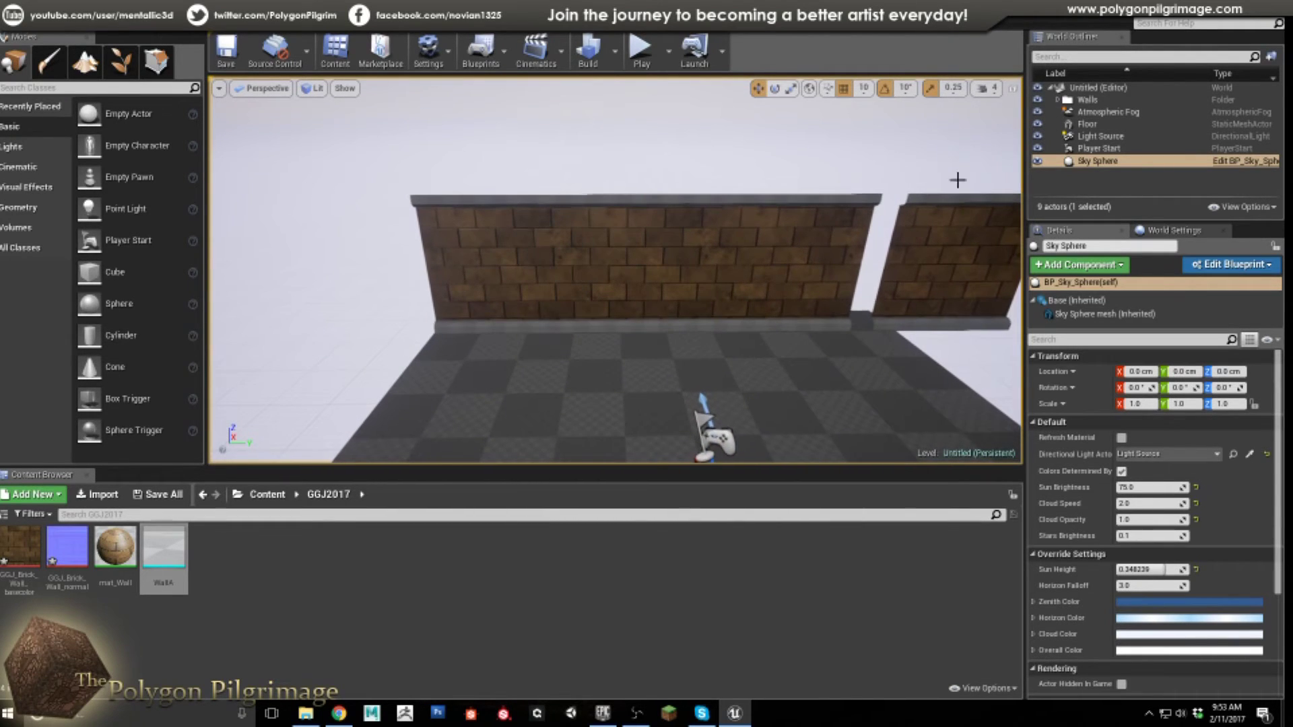
{"action": "left_click", "coordinate": [1068, 108]}
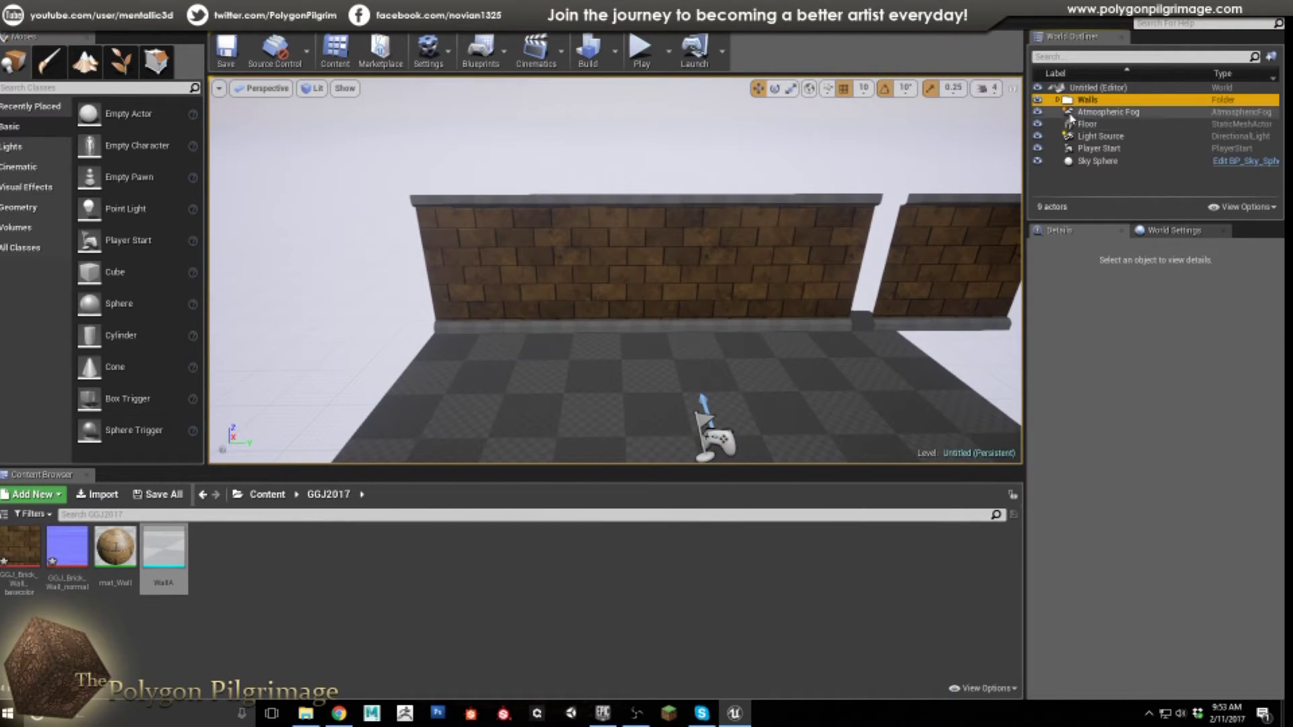
{"action": "left_click", "coordinate": [1057, 99]}
{"action": "left_click", "coordinate": [1079, 113]}
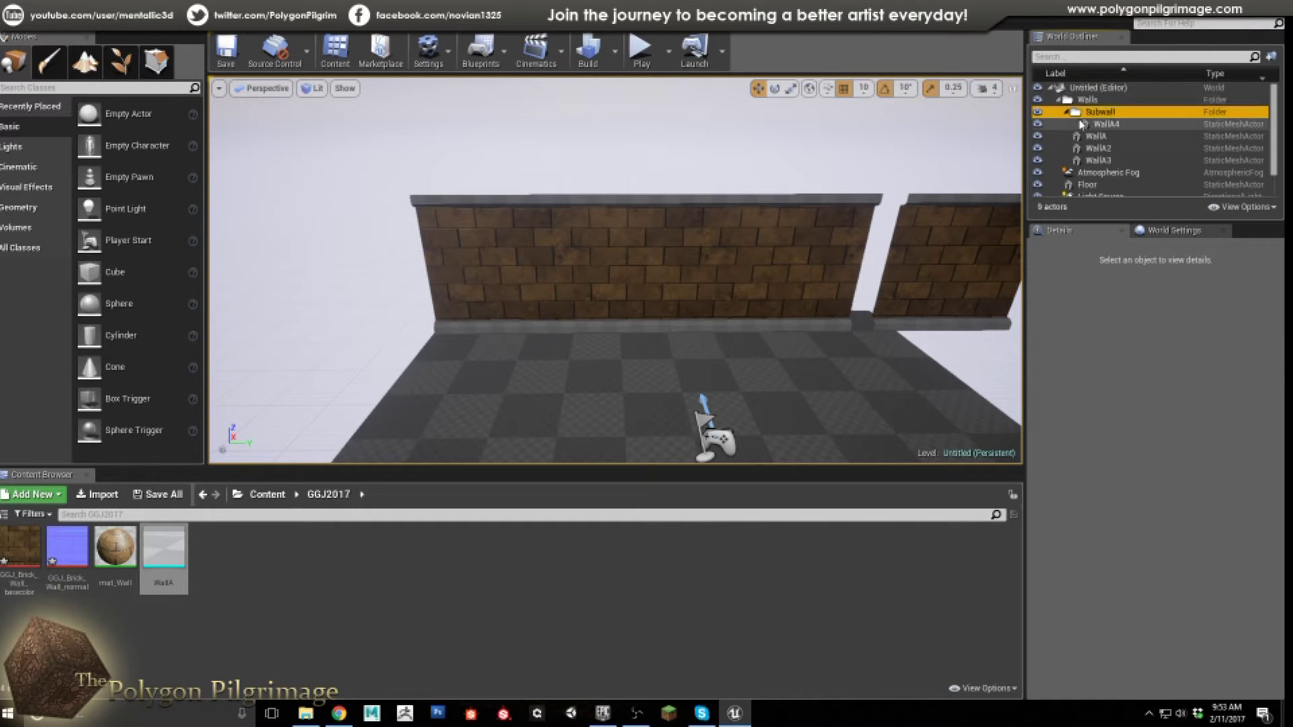
{"action": "left_click", "coordinate": [1057, 99]}
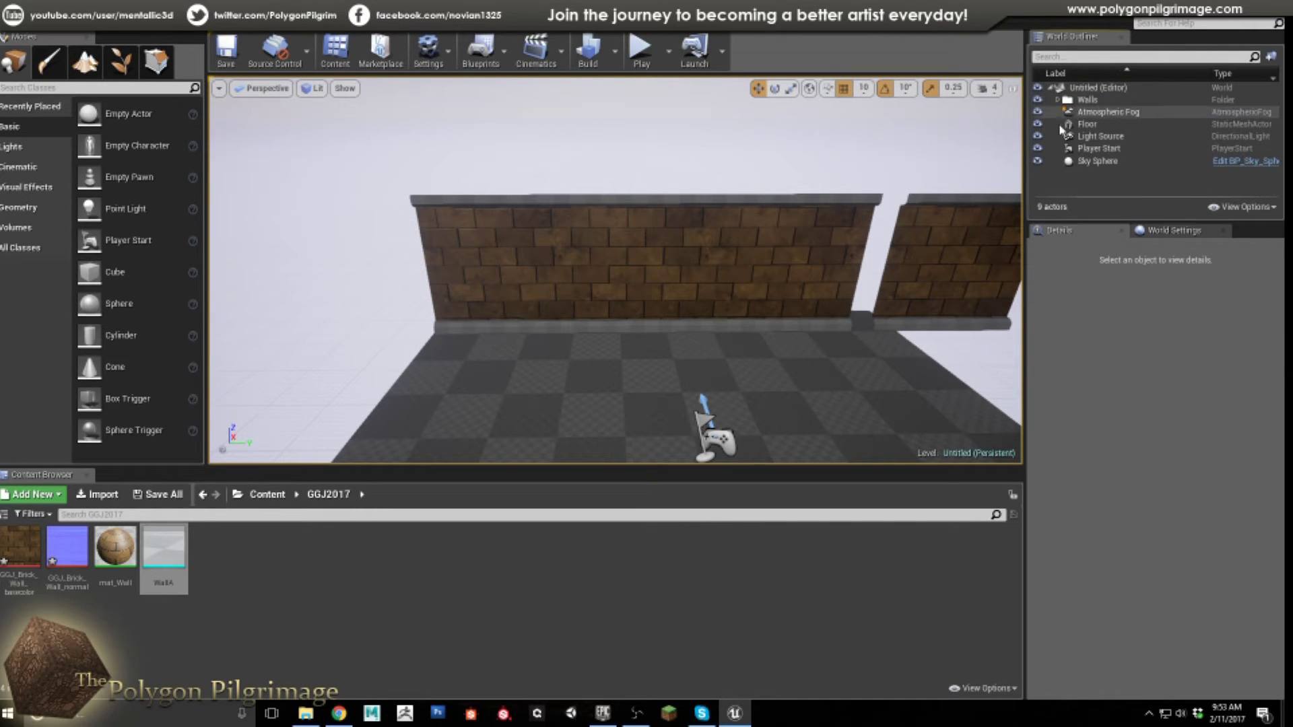
{"action": "right_click_drag", "start_coordinate": [766, 182], "coordinate": [794, 239]}
{"action": "right_click_drag", "start_coordinate": [707, 246], "coordinate": [801, 233]}
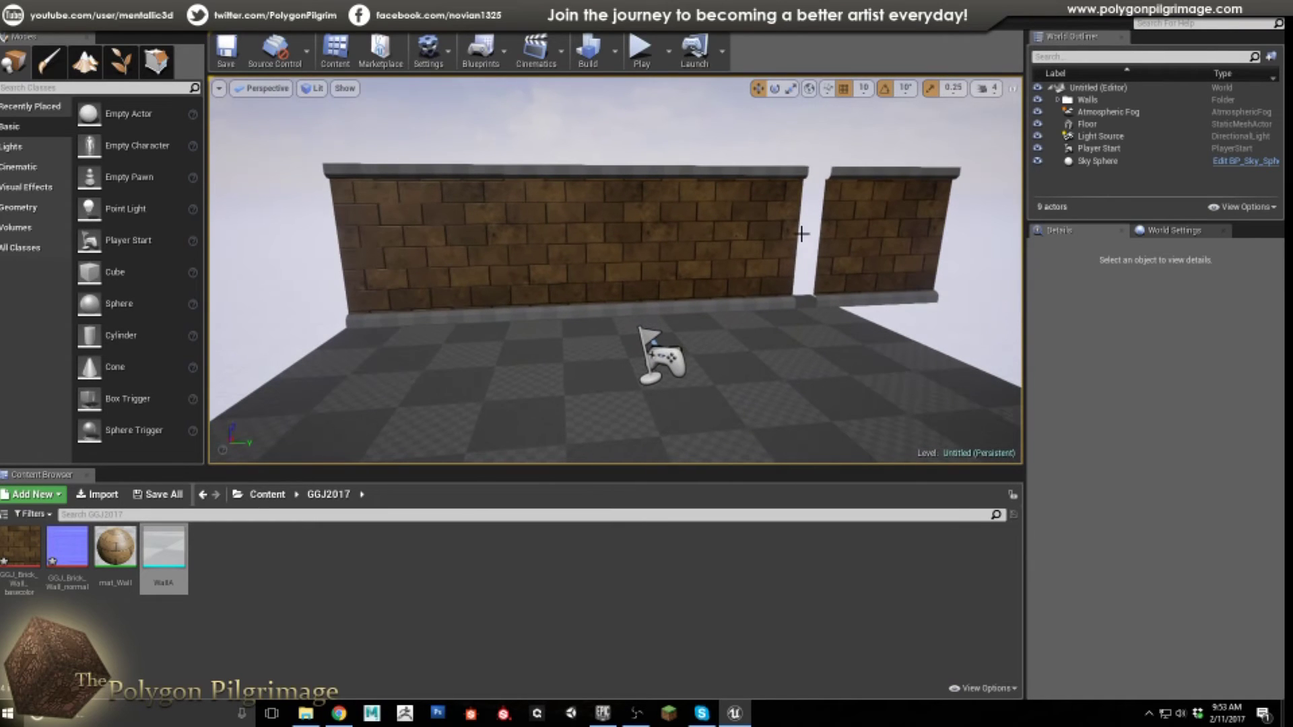
Convert the WallA panel at the end of the wall into a Blueprint named bp_WallA in the Content folder.
{"action": "left_click", "coordinate": [852, 236]}
{"action": "right_click_drag", "start_coordinate": [610, 263], "coordinate": [620, 289]}
{"action": "left_click", "coordinate": [610, 263]}
{"action": "left_click", "coordinate": [587, 271]}
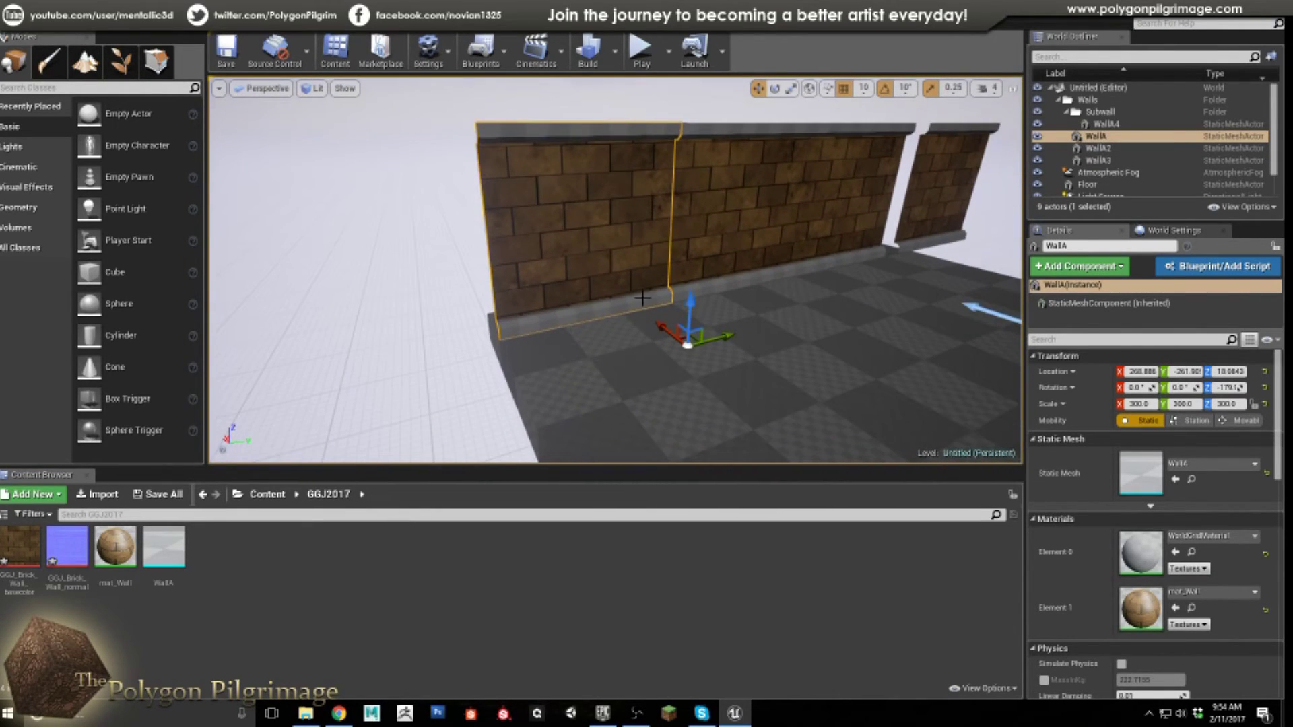
{"action": "left_click", "coordinate": [1210, 271]}
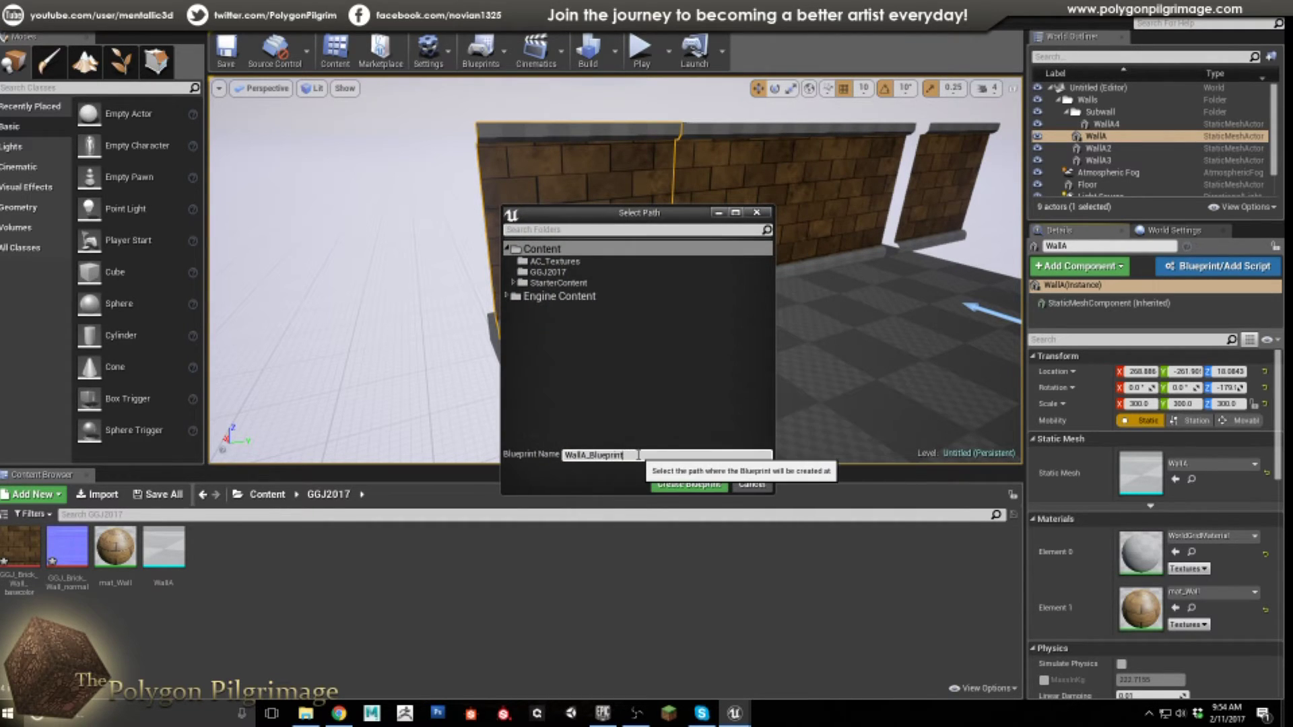
{"action": "left_click_drag", "start_coordinate": [638, 455], "coordinate": [565, 455]}
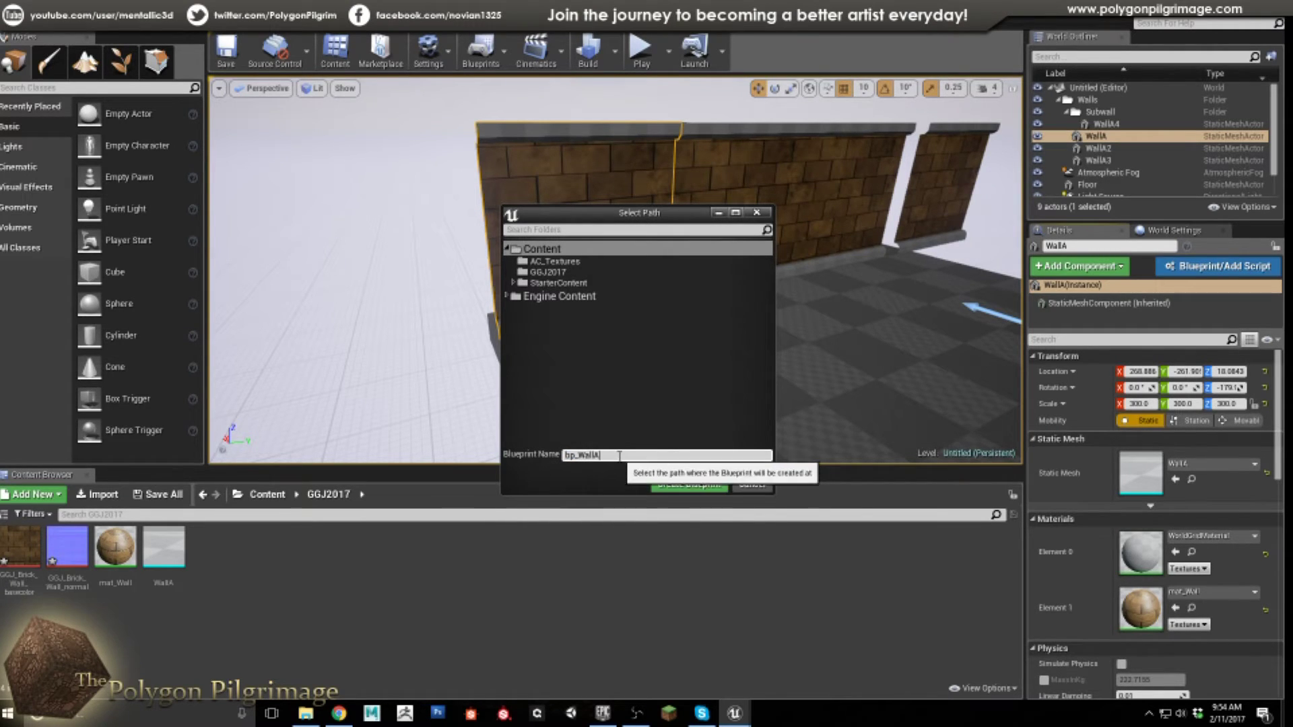
{"action": "left_click", "coordinate": [701, 490]}
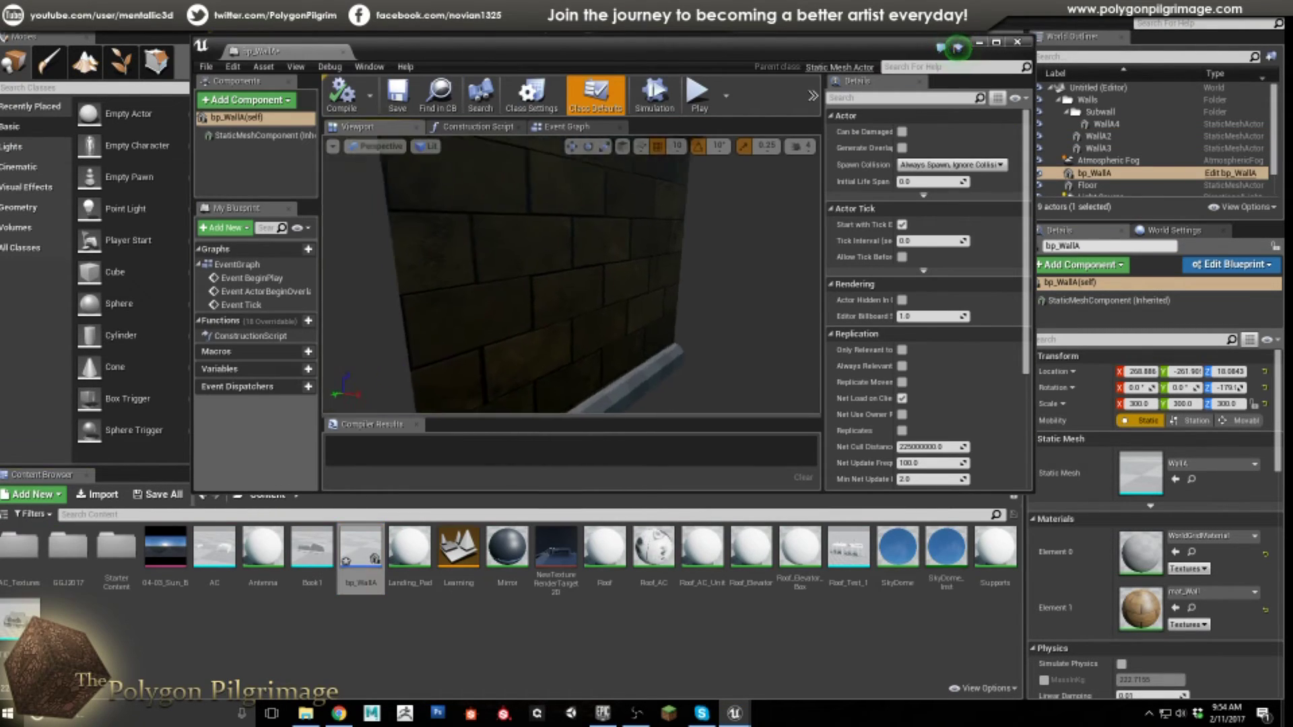
Add a Point Light component to bp_WallA and move it in front of the wall's upper part.
{"action": "right_click_drag", "start_coordinate": [670, 289], "coordinate": [613, 297]}
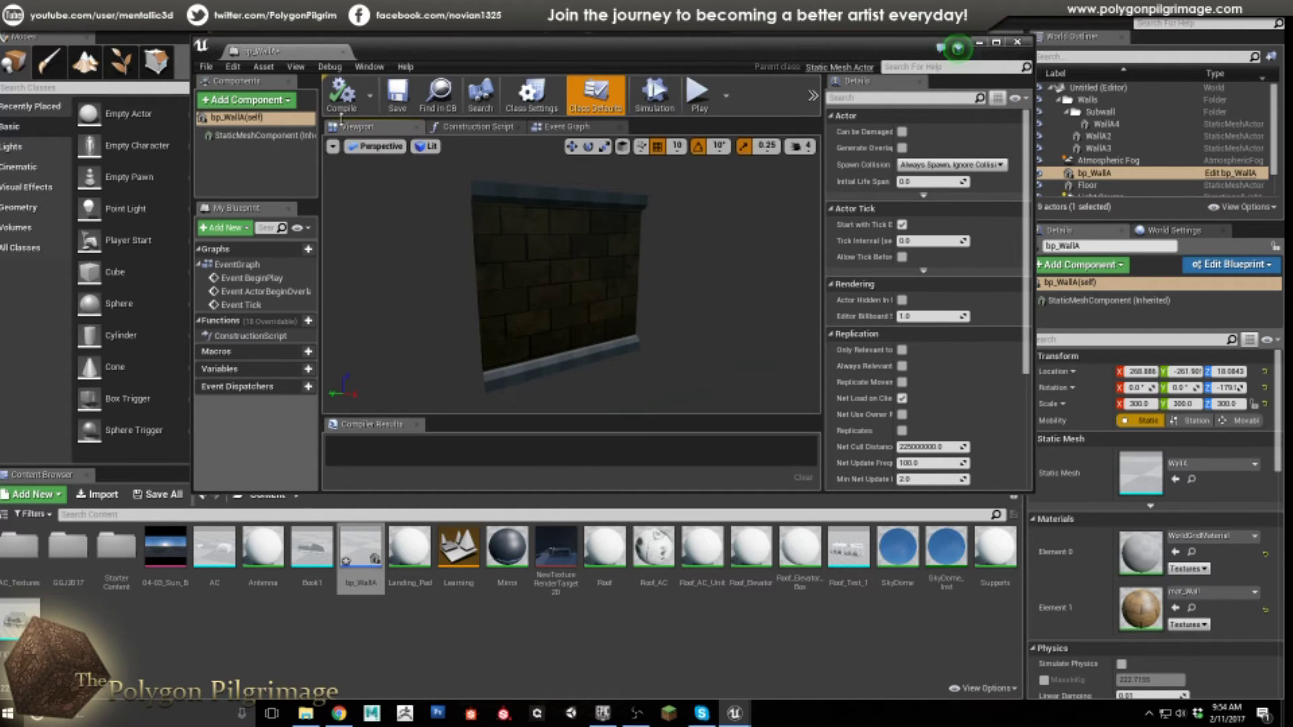
{"action": "left_click", "coordinate": [246, 100]}
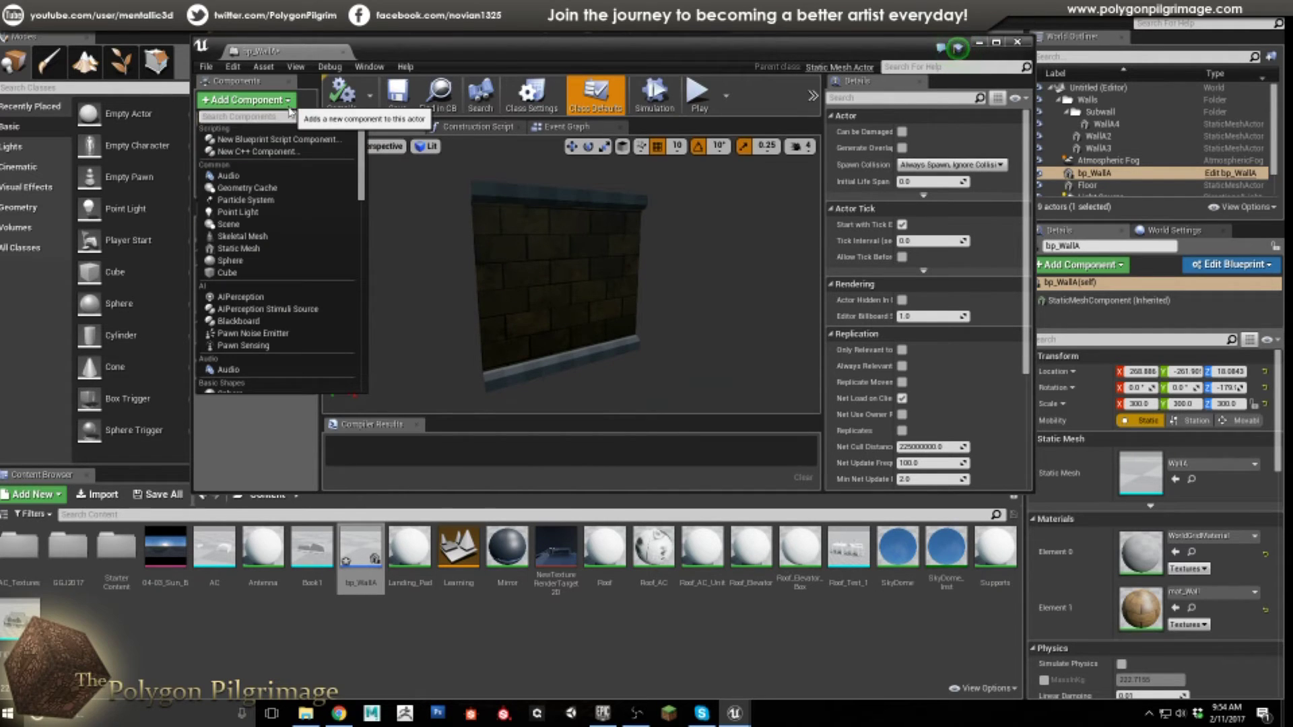
{"action": "left_click", "coordinate": [259, 212]}
{"action": "left_click_drag", "start_coordinate": [573, 283], "coordinate": [613, 177]}
{"action": "mouse_move", "coordinate": [683, 251]}
{"action": "left_mouse_down", "text": "alt"}
{"action": "mouse_move", "coordinate": [554, 224]}
{"action": "mouse_move", "coordinate": [685, 254]}
{"action": "mouse_move", "coordinate": [567, 240]}
{"action": "mouse_move", "coordinate": [567, 266]}
{"action": "mouse_move", "coordinate": [680, 268]}
{"action": "left_mouse_up", "text": "alt"}
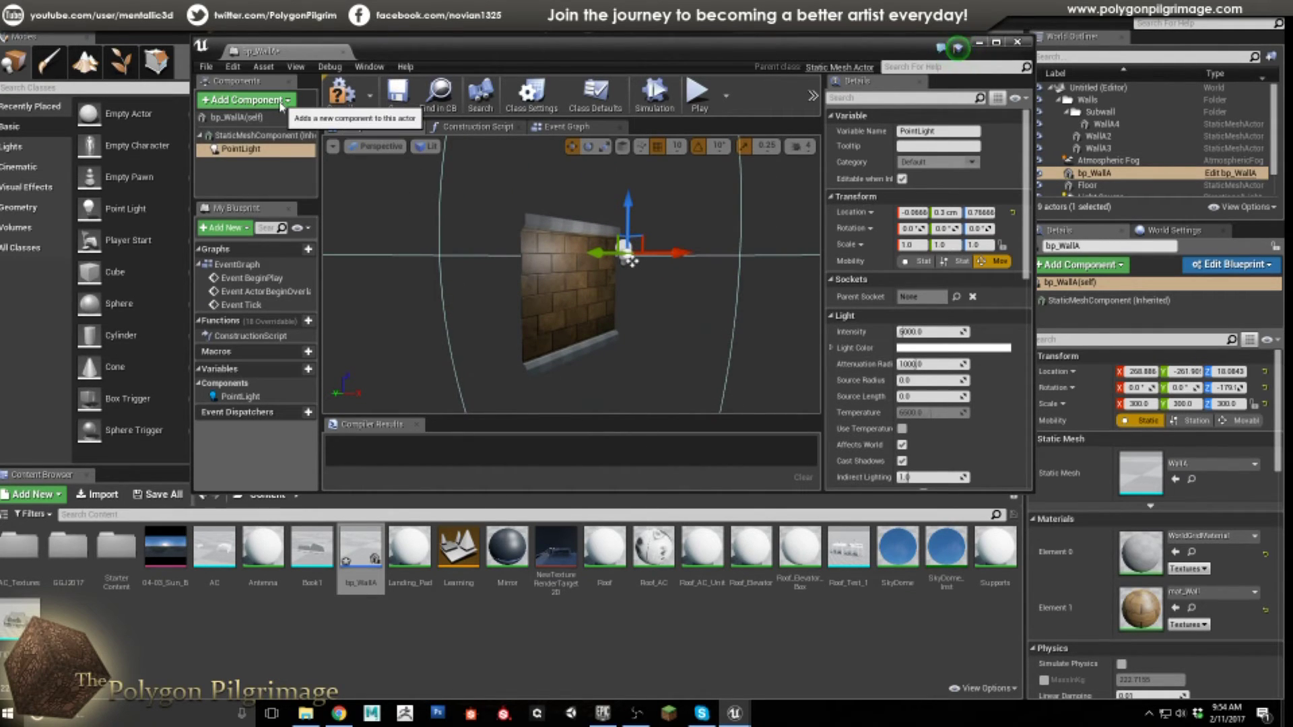
Browse the other available component types, dismiss them, and examine the point light on the wall from several angles.
{"action": "left_click", "coordinate": [285, 101]}
{"action": "left_click_drag", "start_coordinate": [361, 152], "coordinate": [361, 185]}
{"action": "left_click_drag", "start_coordinate": [359, 197], "coordinate": [386, 268]}
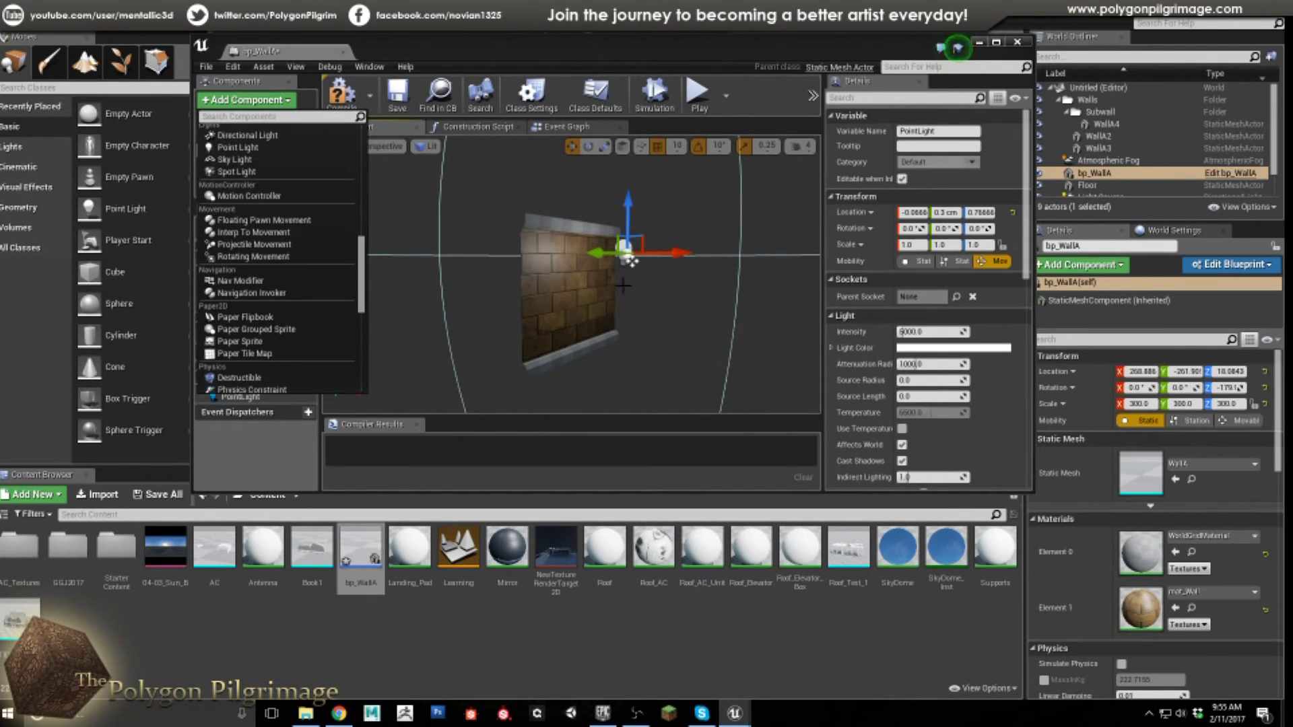
{"action": "left_click", "coordinate": [646, 303]}
{"action": "right_click_drag", "start_coordinate": [647, 303], "coordinate": [648, 323]}
{"action": "right_click_drag", "start_coordinate": [635, 248], "coordinate": [556, 249]}
{"action": "mouse_move", "coordinate": [574, 320]}
{"action": "right_mouse_down"}
{"action": "mouse_move", "coordinate": [561, 340]}
{"action": "mouse_move", "coordinate": [574, 319]}
{"action": "right_mouse_up"}
{"action": "key", "text": "s"}
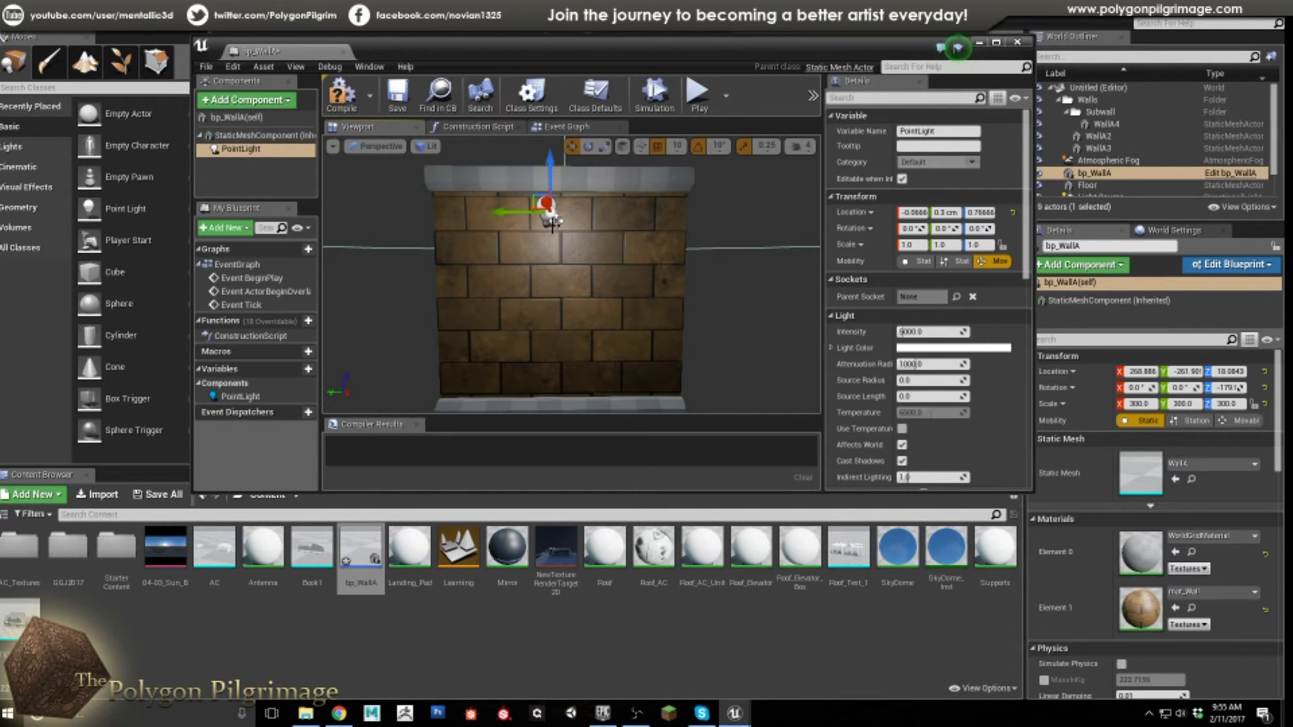
{"action": "right_click_drag", "start_coordinate": [514, 284], "coordinate": [680, 287]}
{"action": "key", "text": "a"}
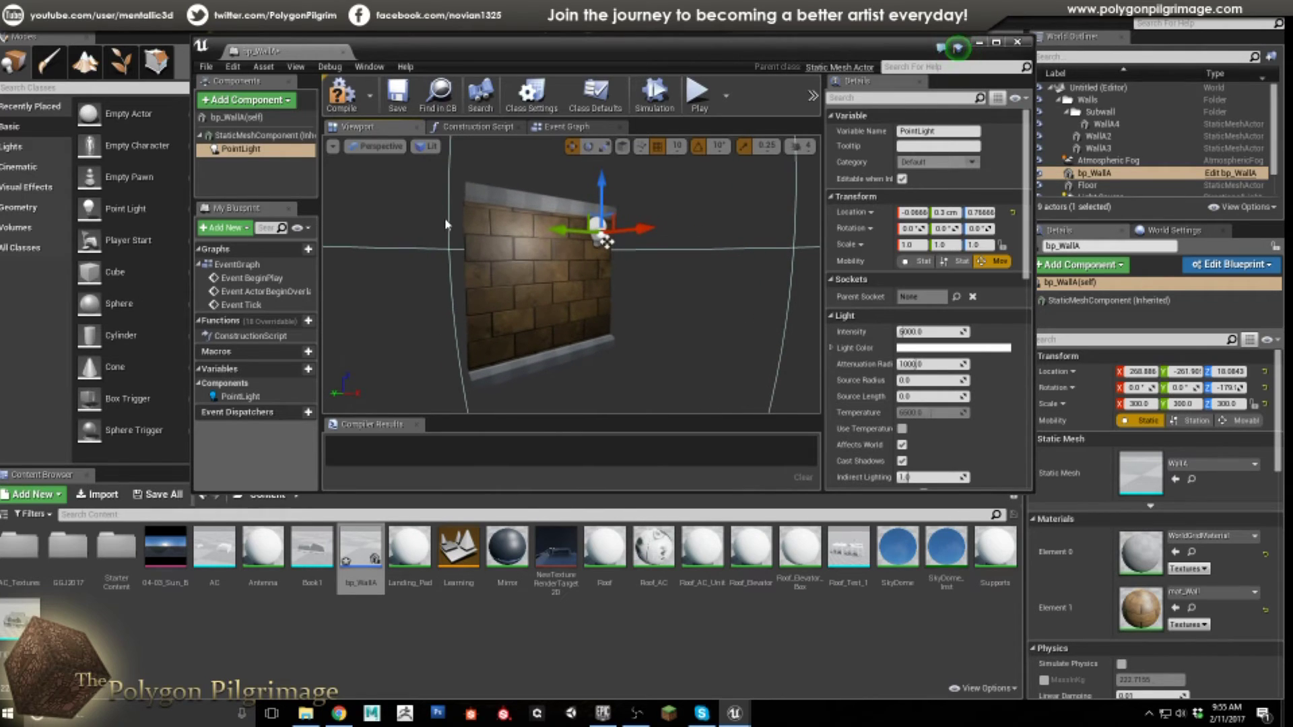
Compile and save bp_WallA, and close its Blueprint editor to return to the level.
{"action": "left_click", "coordinate": [341, 94]}
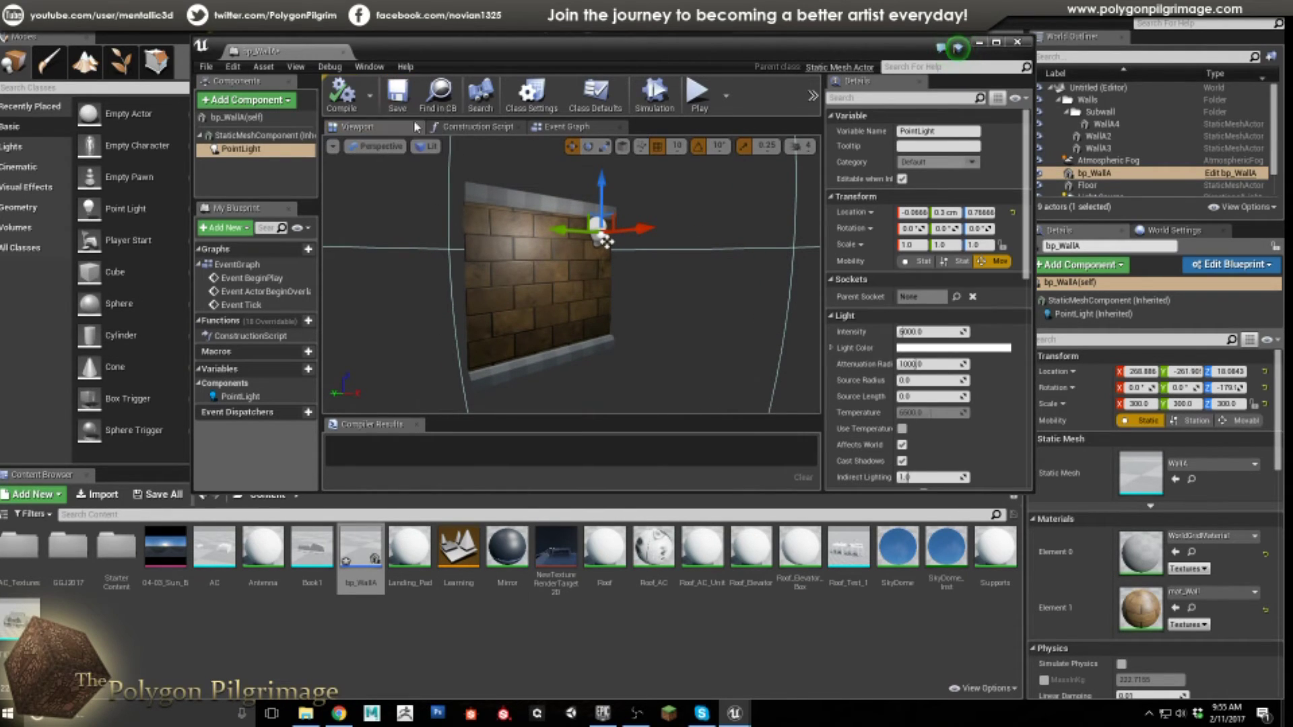
{"action": "left_click", "coordinate": [397, 98]}
{"action": "left_click", "coordinate": [1018, 42]}
{"action": "scroll", "coordinate": [591, 221], "scroll_direction": "up", "scroll_amount": 3}
{"action": "right_click_drag", "start_coordinate": [816, 276], "coordinate": [545, 330]}
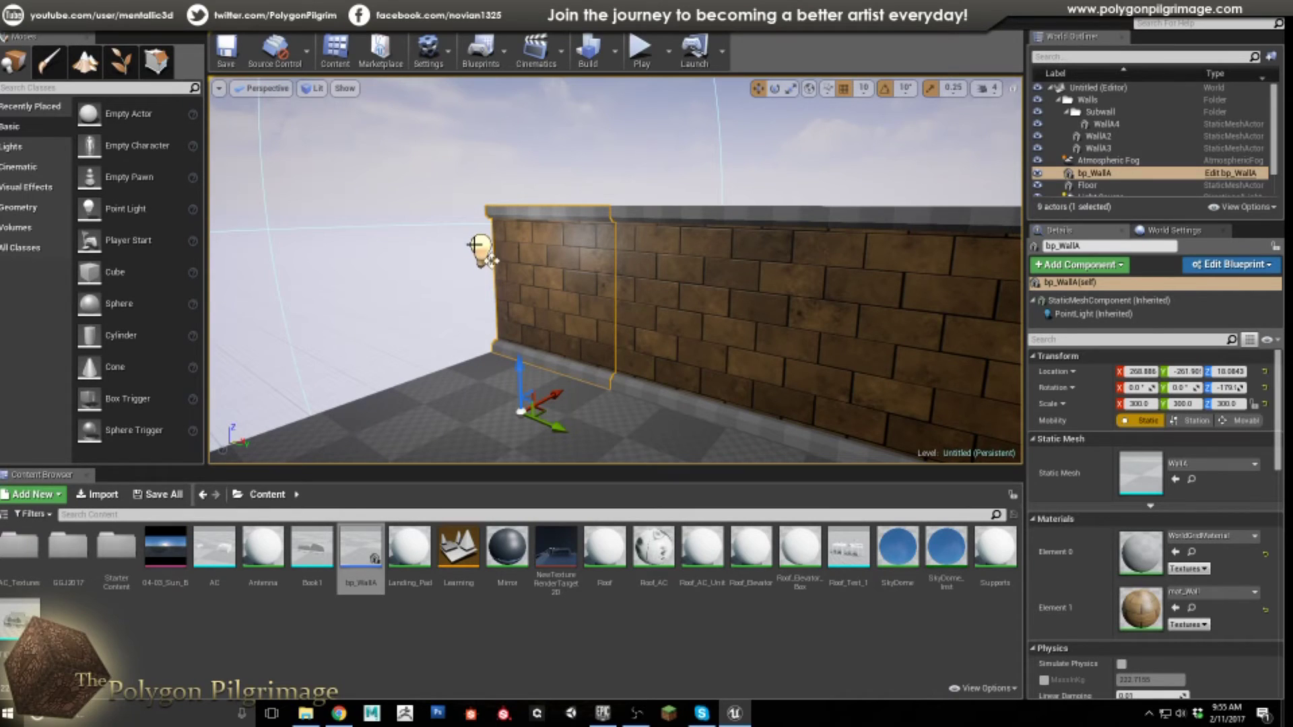
Delete the three plain wall meshes WallA2, WallA3 and WallA4 from the level.
{"action": "right_click_drag", "start_coordinate": [545, 334], "coordinate": [617, 282]}
{"action": "left_click", "coordinate": [618, 281]}
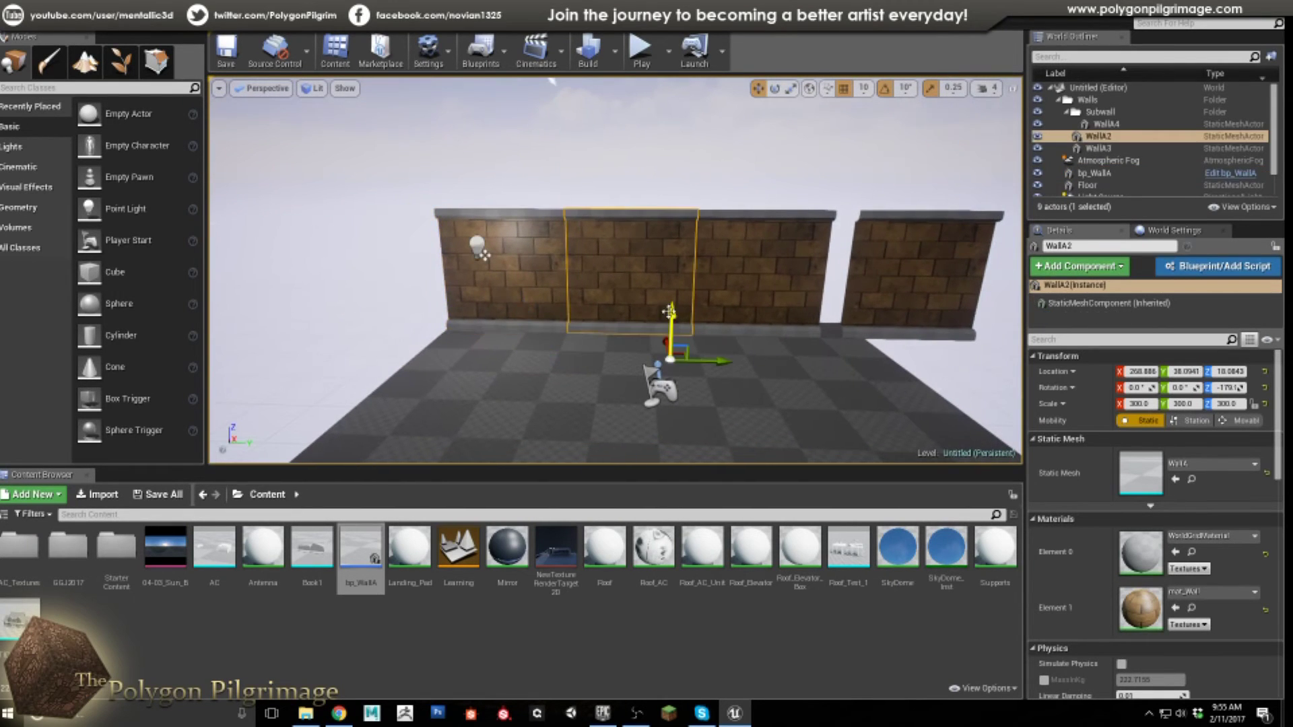
{"action": "key", "text": "Delete"}
{"action": "left_click", "coordinate": [754, 297]}
{"action": "key", "text": "Delete"}
{"action": "left_click", "coordinate": [895, 291]}
{"action": "key", "text": "Delete"}
{"action": "mouse_move", "coordinate": [724, 294]}
{"action": "right_mouse_down"}
{"action": "mouse_move", "coordinate": [726, 314]}
{"action": "mouse_move", "coordinate": [741, 278]}
{"action": "right_mouse_up"}
{"action": "key", "text": "w"}
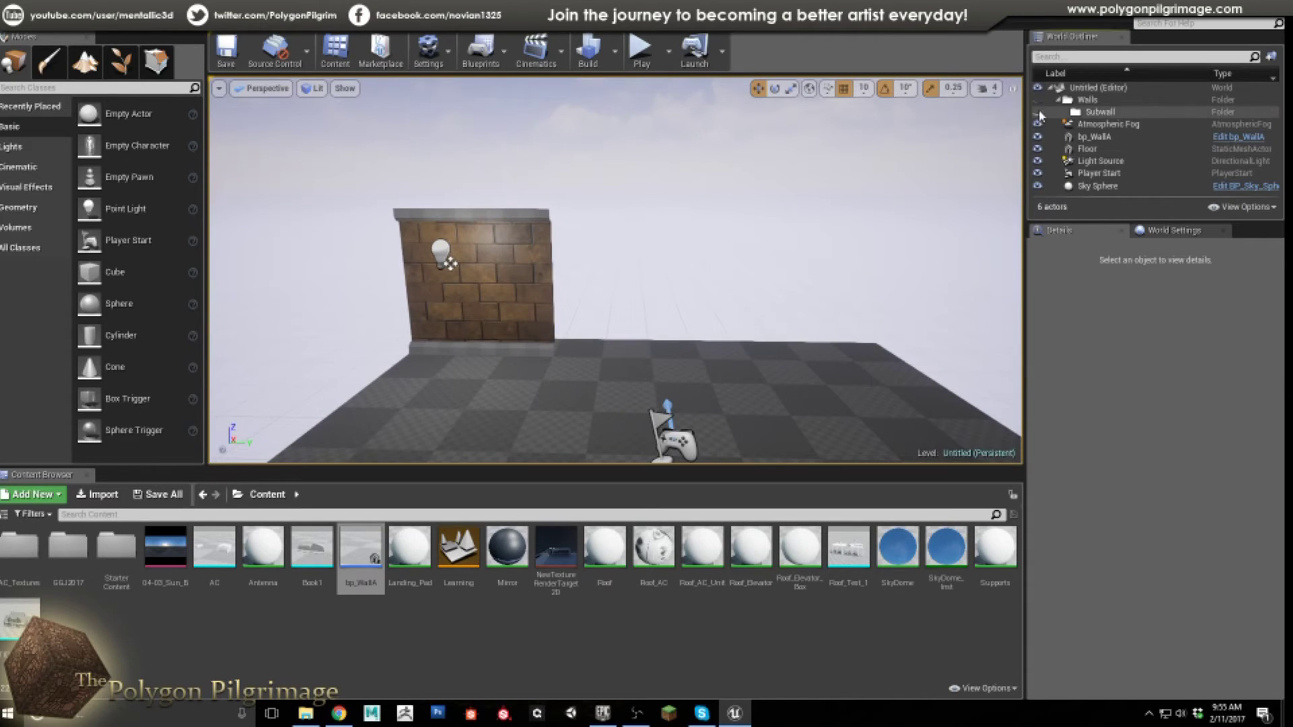
Delete the empty Subwall and Walls folders from the World Outliner.
{"action": "left_click", "coordinate": [1062, 103]}
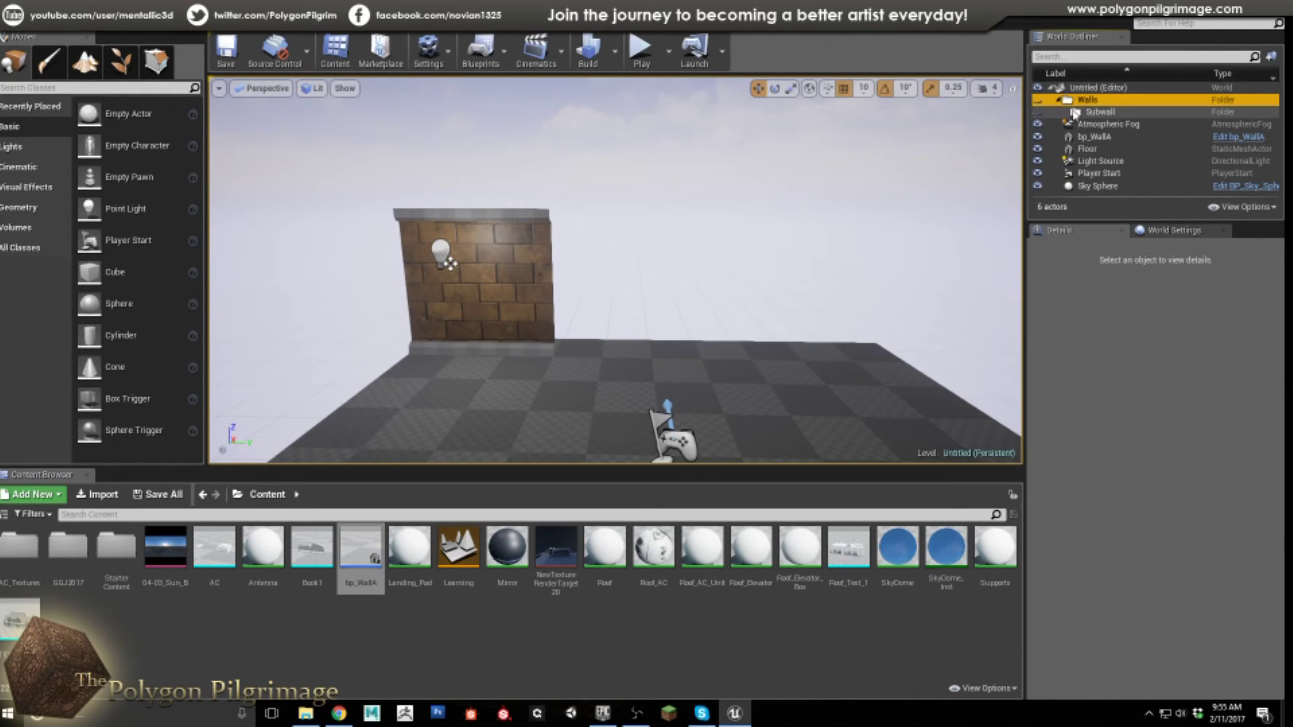
{"action": "left_click", "coordinate": [1074, 113]}
{"action": "key", "text": "Delete"}
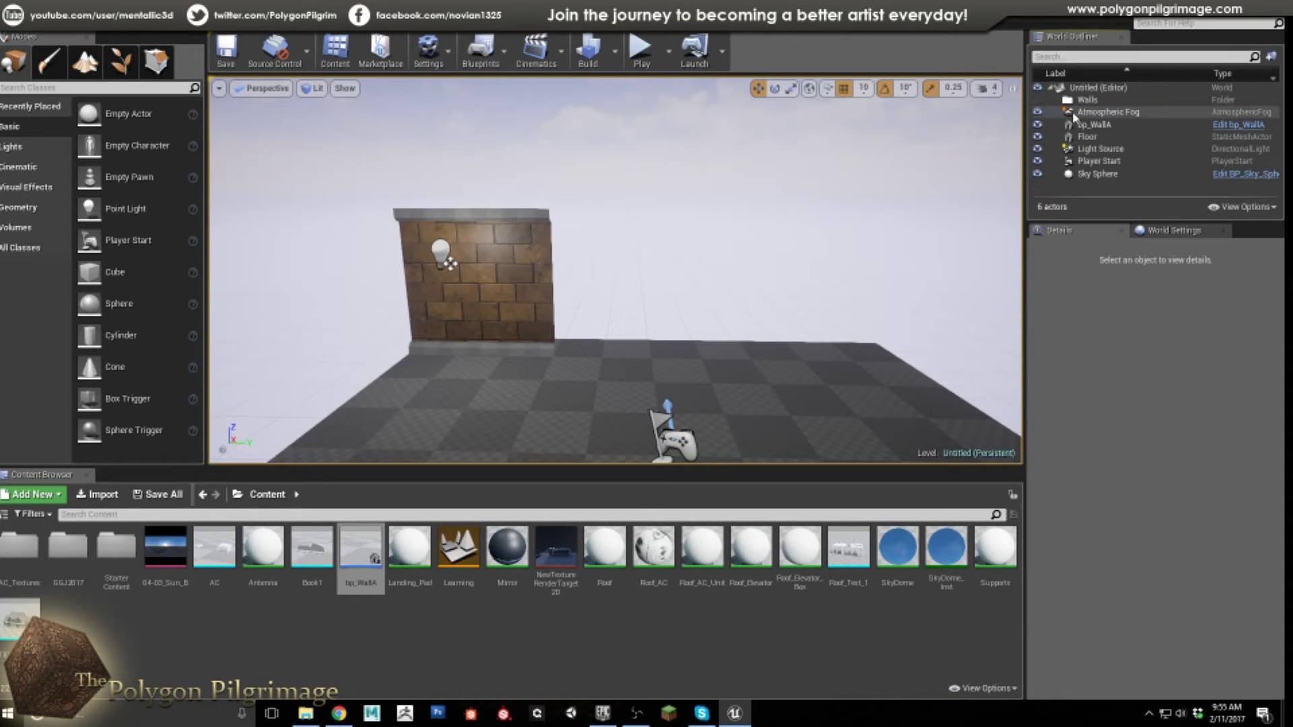
{"action": "left_click", "coordinate": [1066, 102]}
{"action": "key", "text": "Delete"}
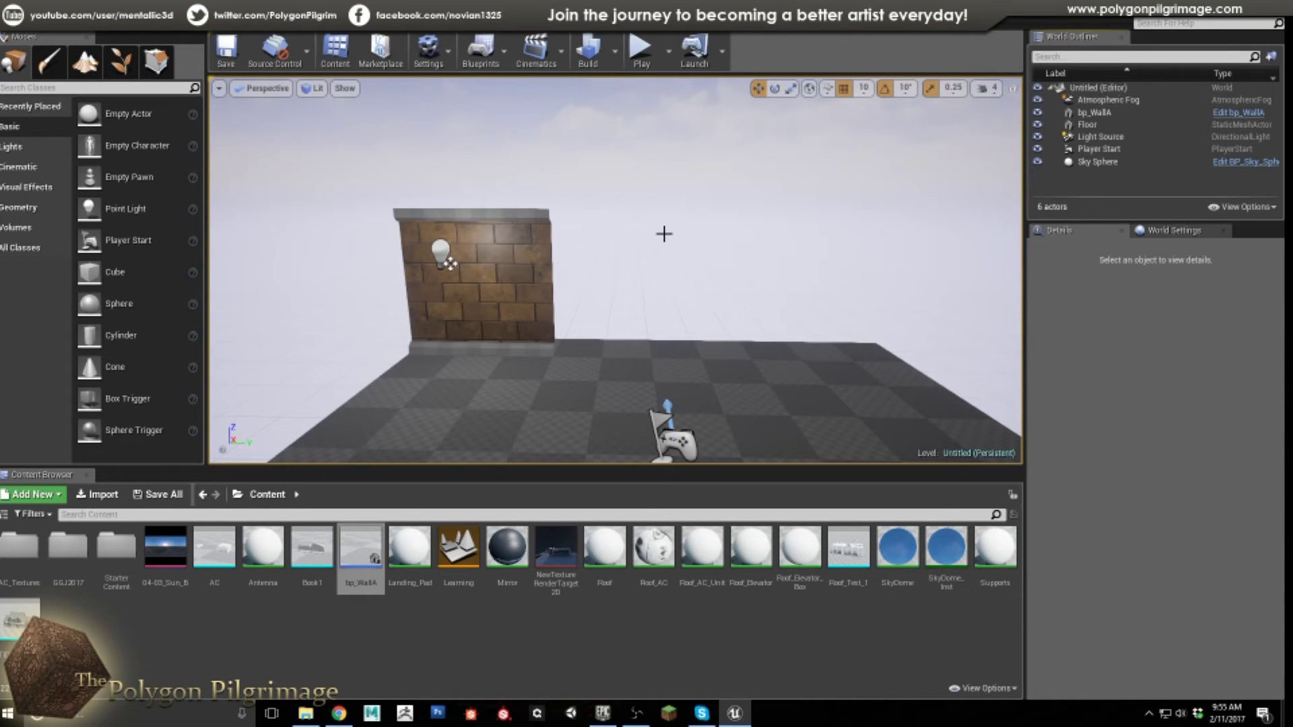
Select bp_WallA in the level, check the contents of the GGJ2017 folder, and return to the Content folder.
{"action": "left_click", "coordinate": [538, 269]}
{"action": "mouse_move", "coordinate": [675, 243]}
{"action": "left_mouse_down"}
{"action": "mouse_move", "coordinate": [675, 297]}
{"action": "mouse_move", "coordinate": [633, 249]}
{"action": "mouse_move", "coordinate": [664, 225]}
{"action": "left_mouse_up"}
{"action": "left_click_drag", "start_coordinate": [762, 240], "coordinate": [764, 280]}
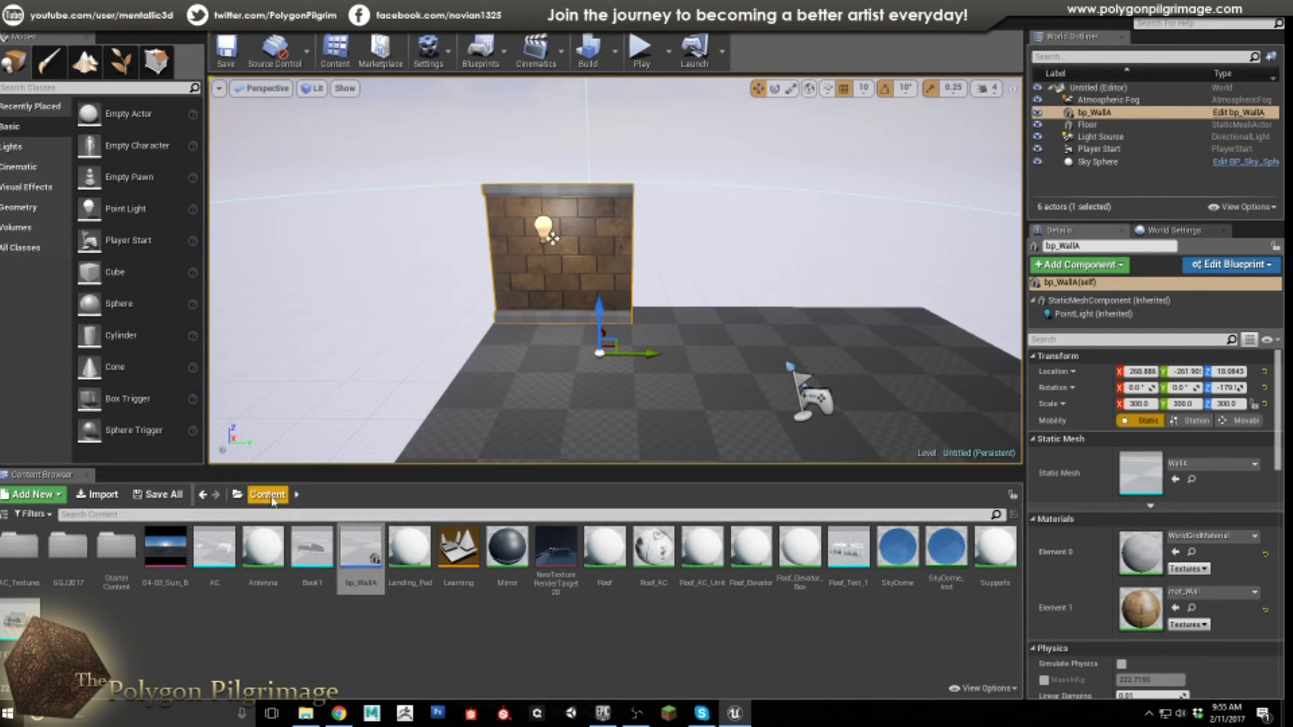
{"action": "double_click", "coordinate": [67, 547]}
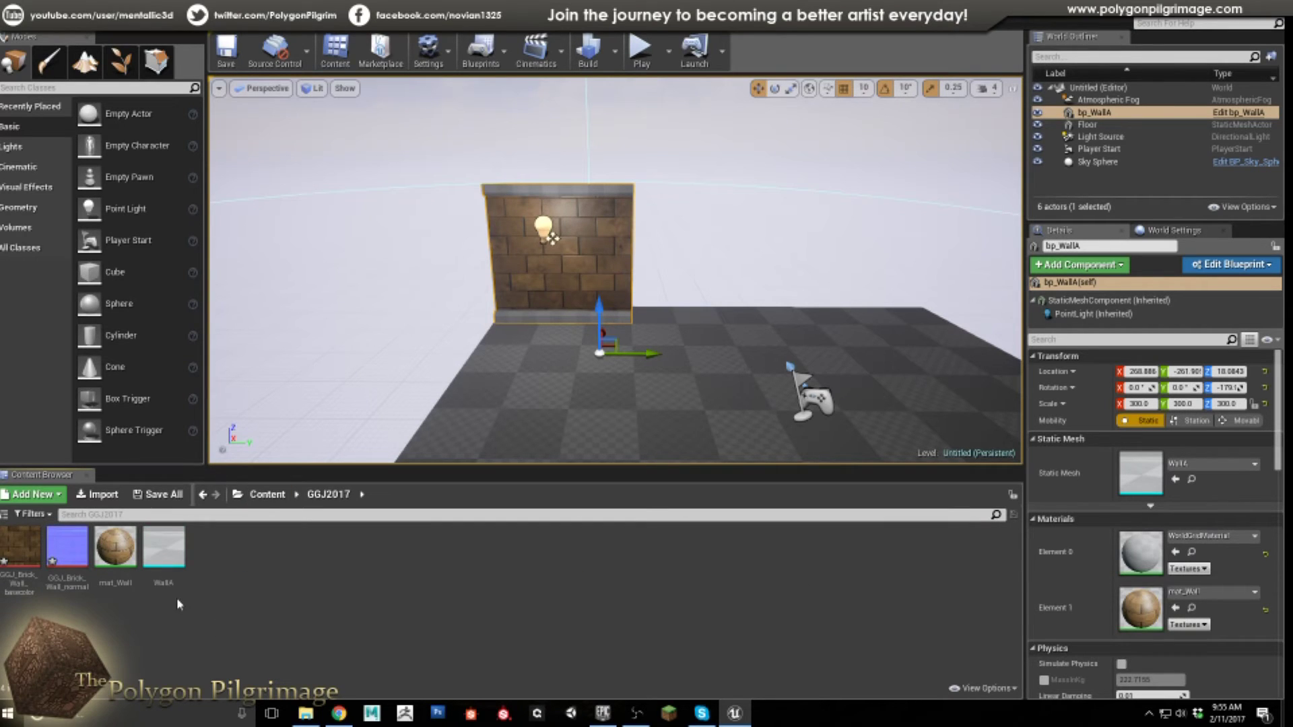
{"action": "left_click", "coordinate": [267, 494]}
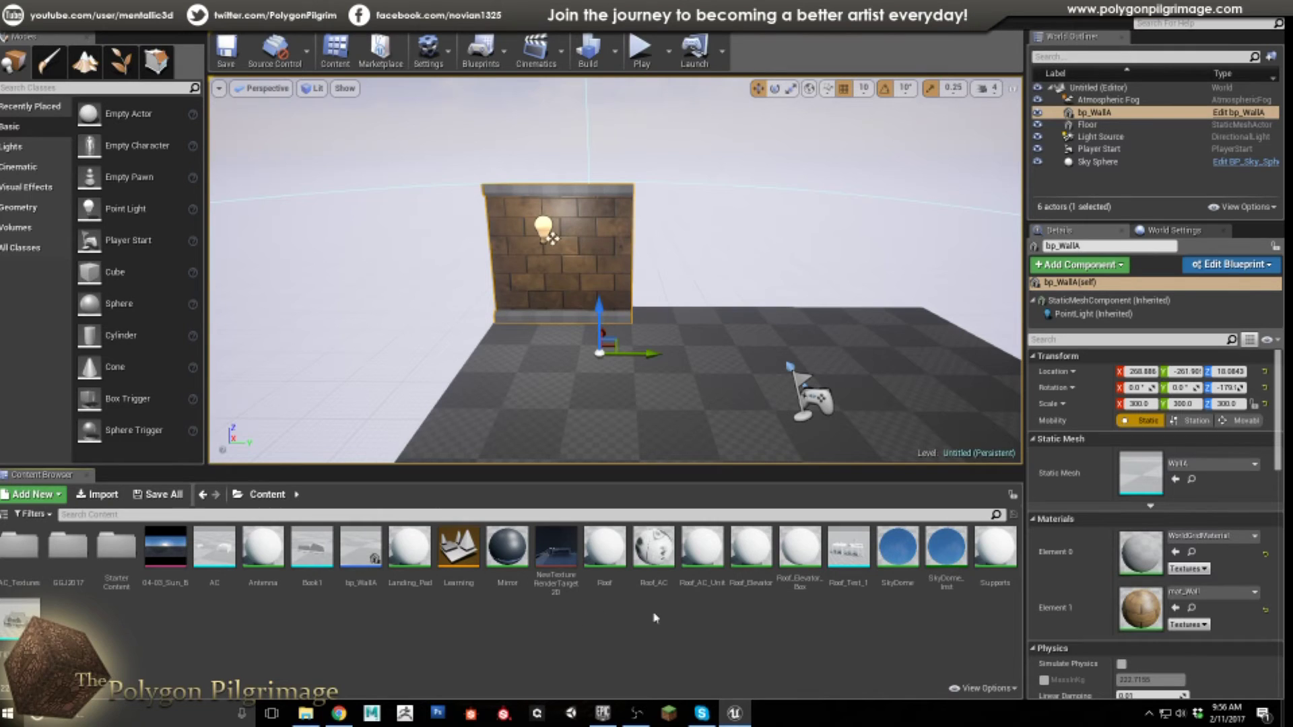
{"action": "left_click_drag", "start_coordinate": [655, 265], "coordinate": [591, 279], "text": "alt"}
{"action": "right_click_drag", "start_coordinate": [611, 403], "coordinate": [658, 450]}
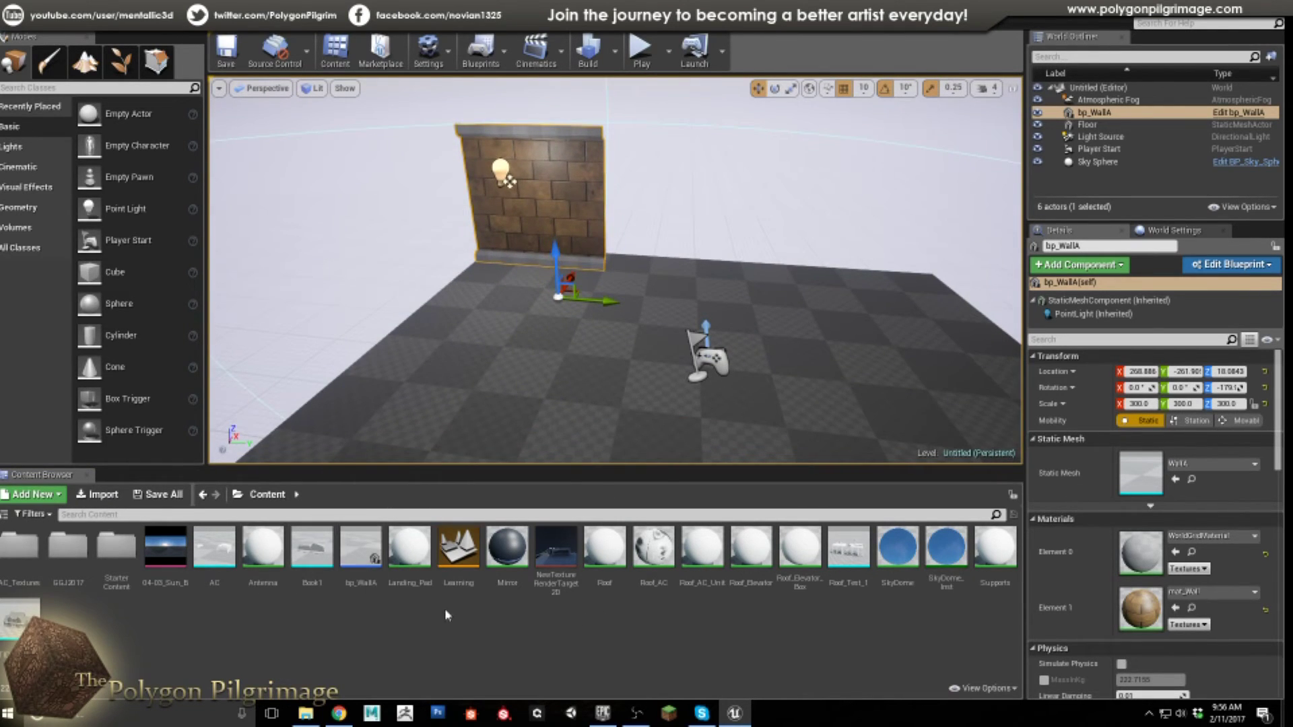
Place a second bp_WallA at X 420, Y 10, Z 20 cm and rotate it about 180° around Z.
{"action": "left_click", "coordinate": [359, 544]}
{"action": "right_click_drag", "start_coordinate": [636, 310], "coordinate": [661, 294]}
{"action": "key", "text": "w"}
{"action": "key", "text": "s"}
{"action": "left_click_drag", "start_coordinate": [359, 543], "coordinate": [680, 299]}
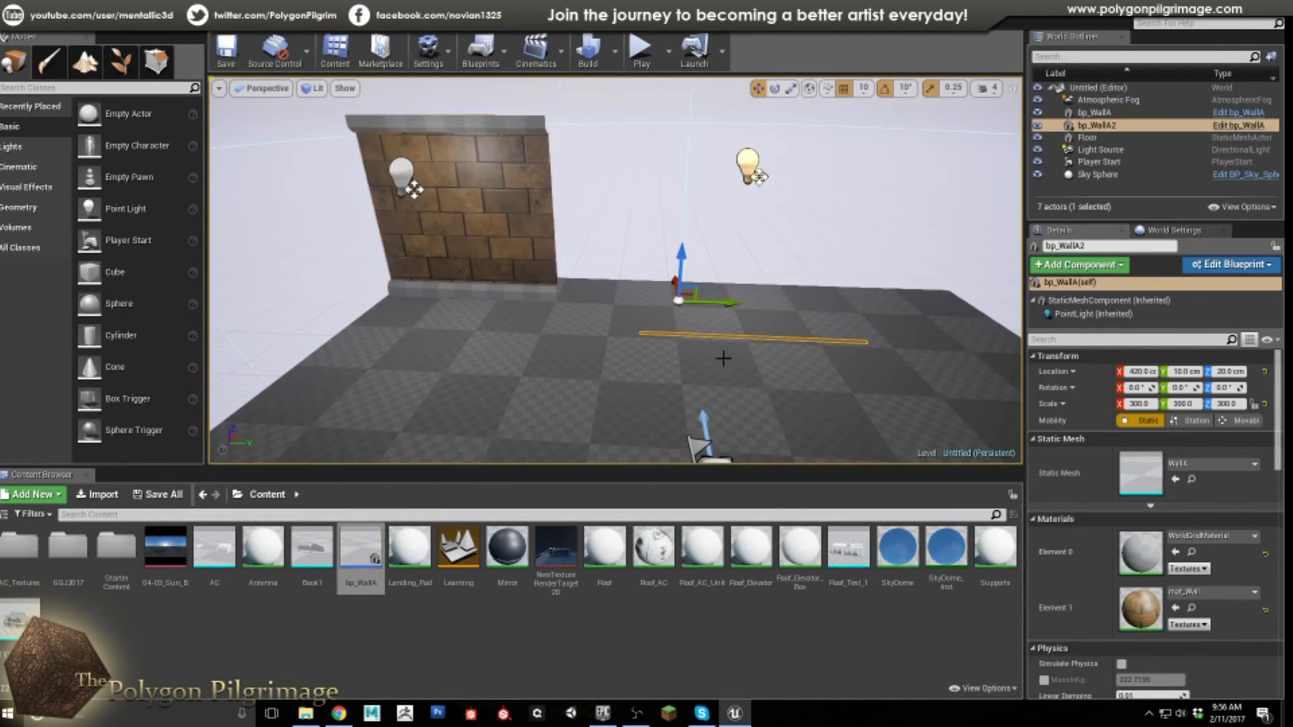
{"action": "key", "text": "e"}
{"action": "left_click_drag", "start_coordinate": [614, 322], "coordinate": [676, 363]}
{"action": "key", "text": "w"}
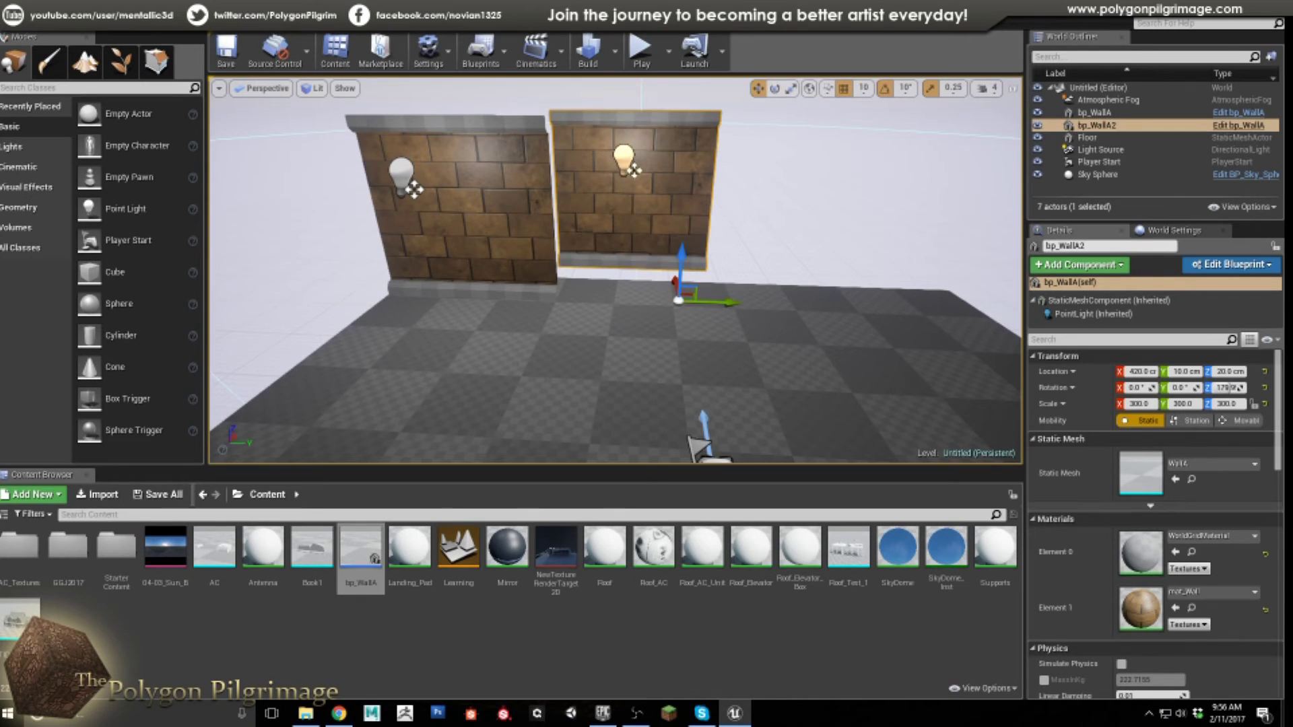
Move the second wall Blueprint next to the first one, to X 270 and Y 40 cm.
{"action": "right_click_drag", "start_coordinate": [529, 229], "coordinate": [532, 185]}
{"action": "key", "text": "w"}
{"action": "right_click_drag", "start_coordinate": [662, 340], "coordinate": [680, 431]}
{"action": "key", "text": "s"}
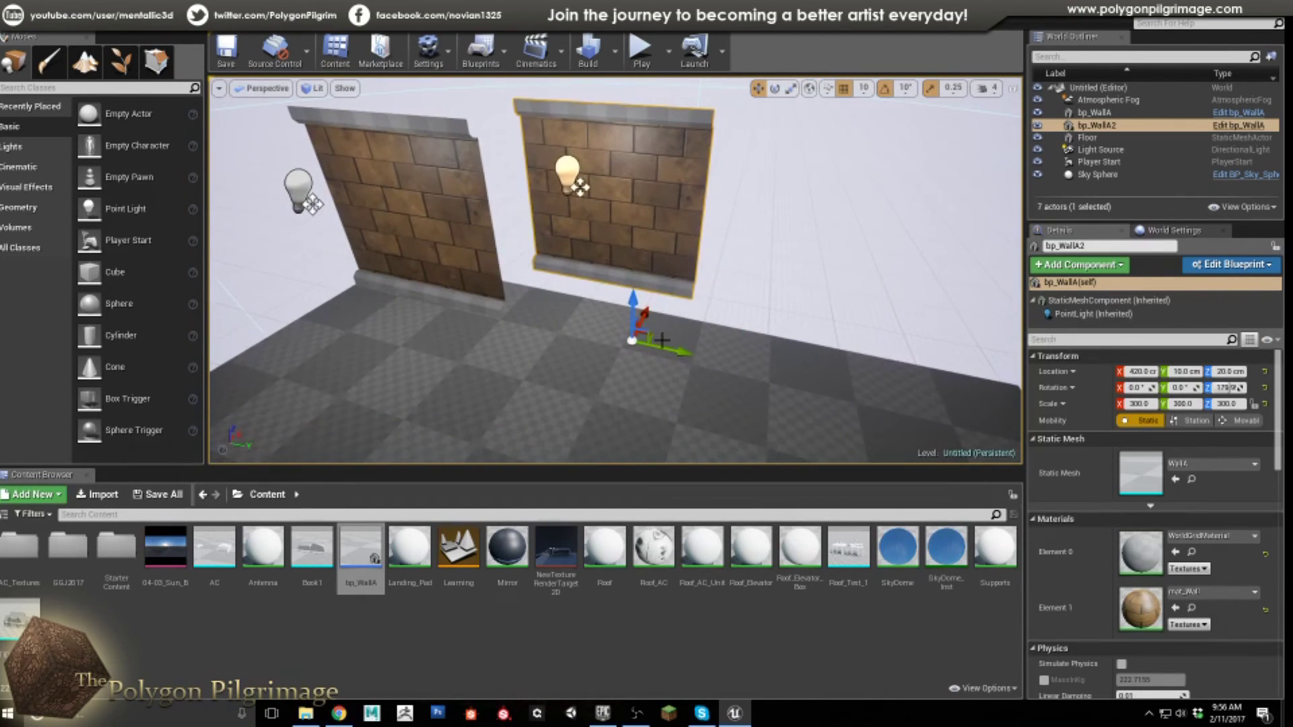
{"action": "left_click_drag", "start_coordinate": [655, 335], "coordinate": [641, 429]}
{"action": "left_click_drag", "start_coordinate": [568, 334], "coordinate": [818, 303], "text": "alt"}
{"action": "left_click_drag", "start_coordinate": [668, 272], "coordinate": [660, 273]}
{"action": "right_click_drag", "start_coordinate": [661, 273], "coordinate": [679, 206]}
Inspect the seam between the two wall Blueprints and focus the view on the first one.
{"action": "left_click", "coordinate": [608, 179]}
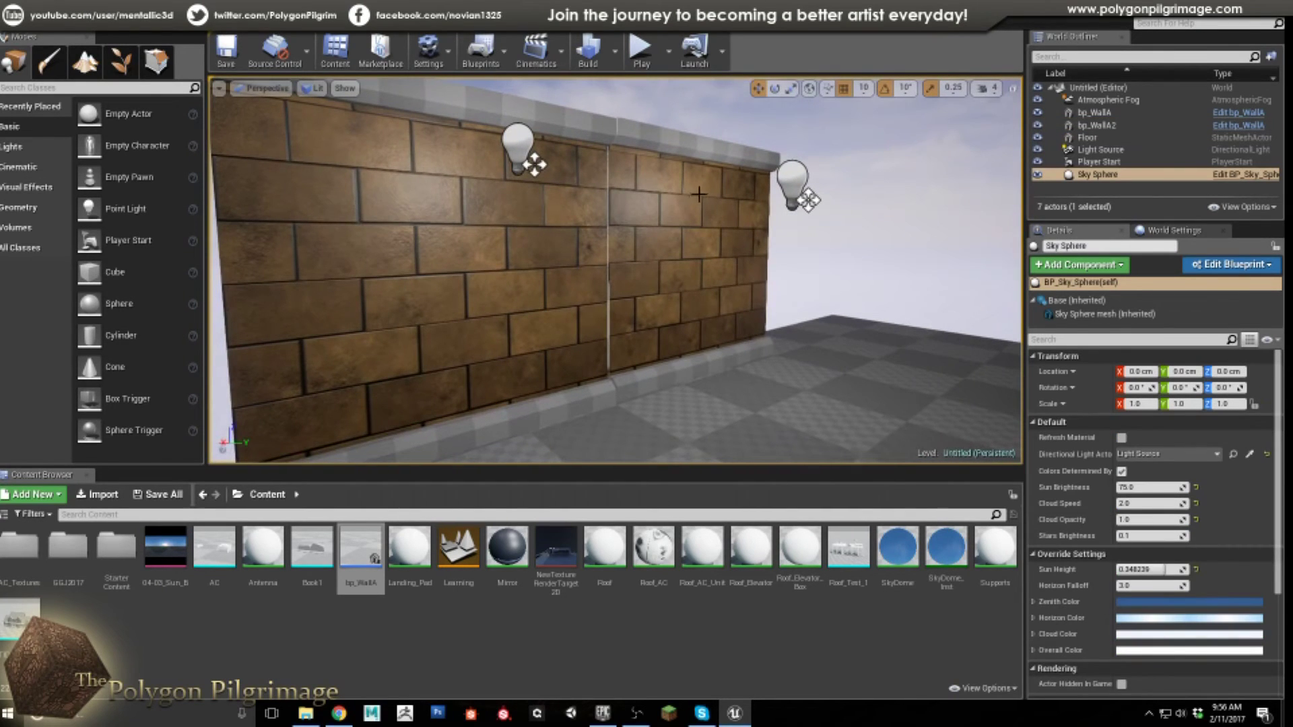
{"action": "right_click_drag", "start_coordinate": [692, 304], "coordinate": [572, 296]}
{"action": "mouse_move", "coordinate": [736, 309]}
{"action": "right_mouse_down"}
{"action": "mouse_move", "coordinate": [728, 289]}
{"action": "mouse_move", "coordinate": [731, 323]}
{"action": "mouse_move", "coordinate": [736, 309]}
{"action": "right_mouse_up"}
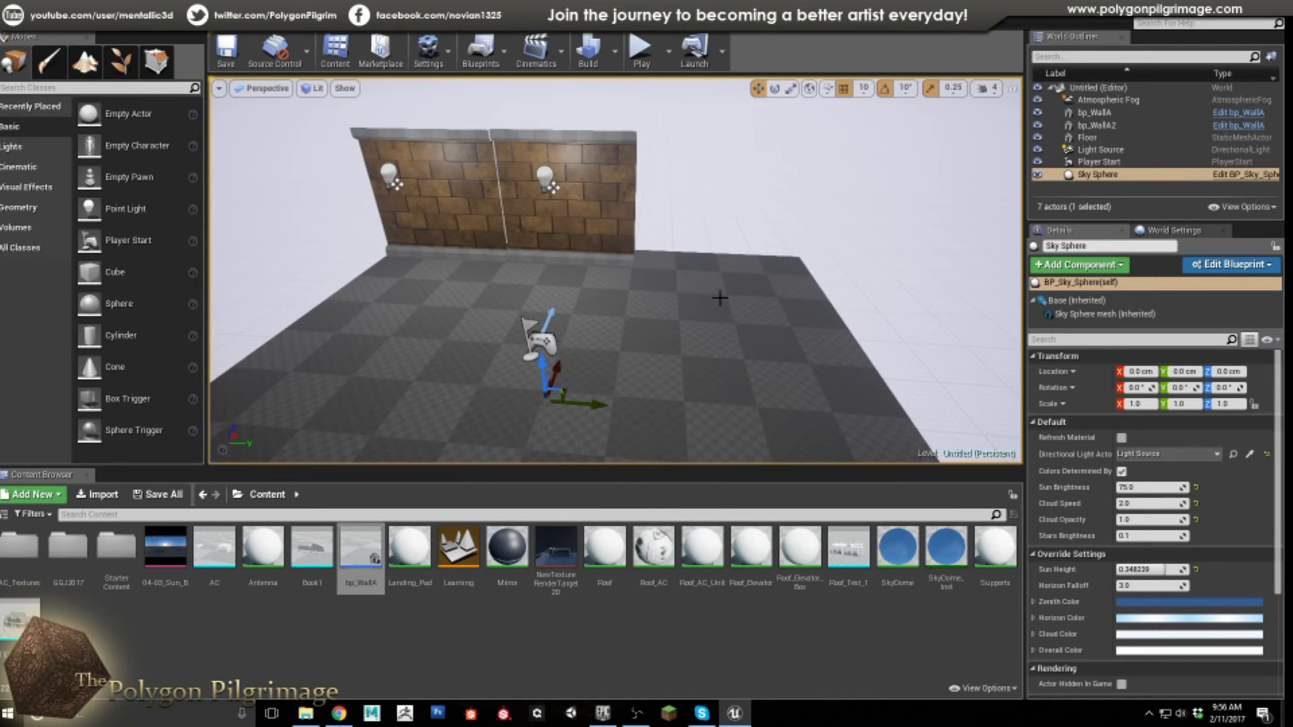
{"action": "right_click_drag", "start_coordinate": [688, 341], "coordinate": [561, 255]}
{"action": "left_click", "coordinate": [473, 242]}
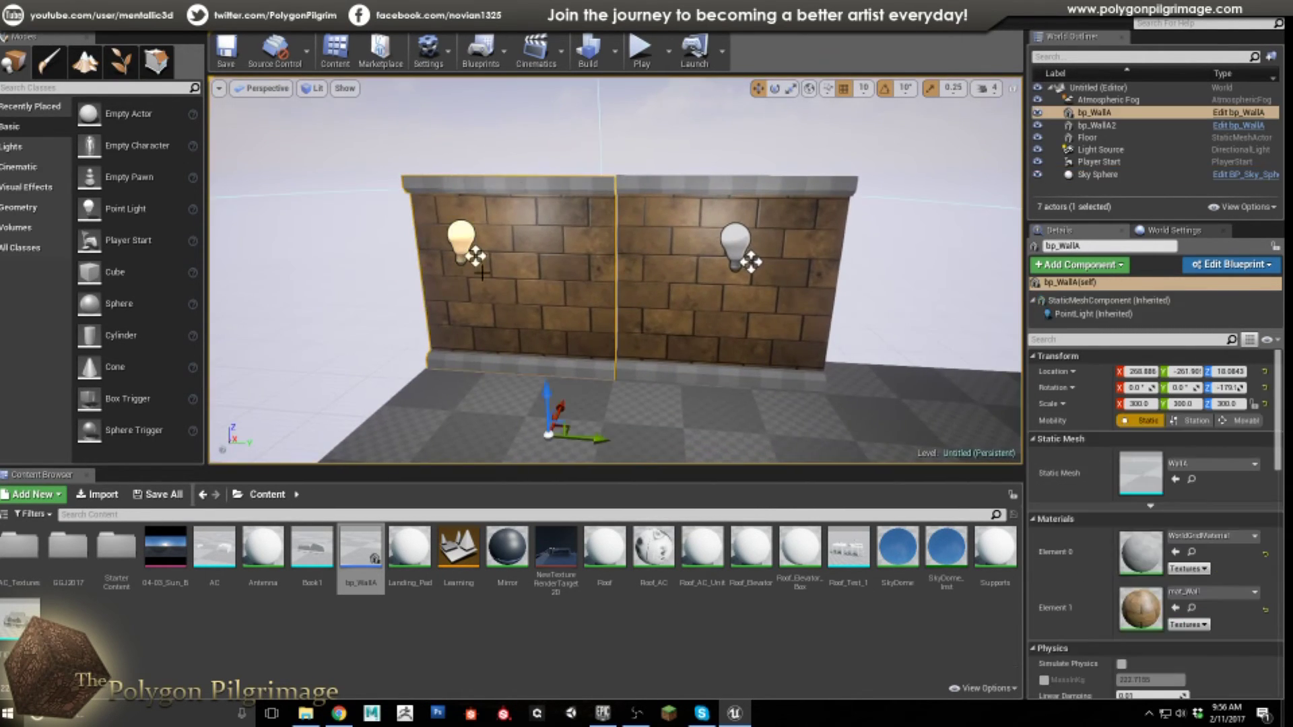
{"action": "key", "text": "f"}
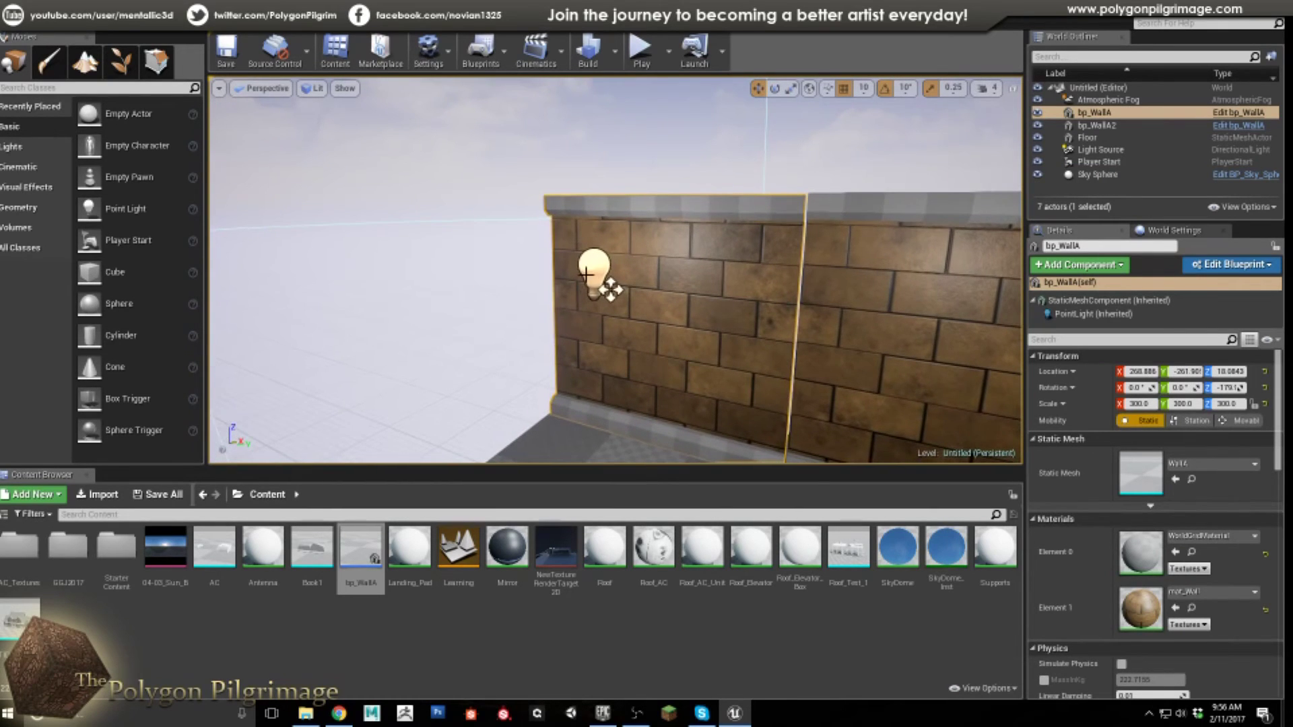
{"action": "mouse_move", "coordinate": [670, 300]}
{"action": "right_mouse_down"}
{"action": "mouse_move", "coordinate": [734, 330]}
{"action": "mouse_move", "coordinate": [714, 336]}
{"action": "mouse_move", "coordinate": [690, 295]}
{"action": "right_mouse_up"}
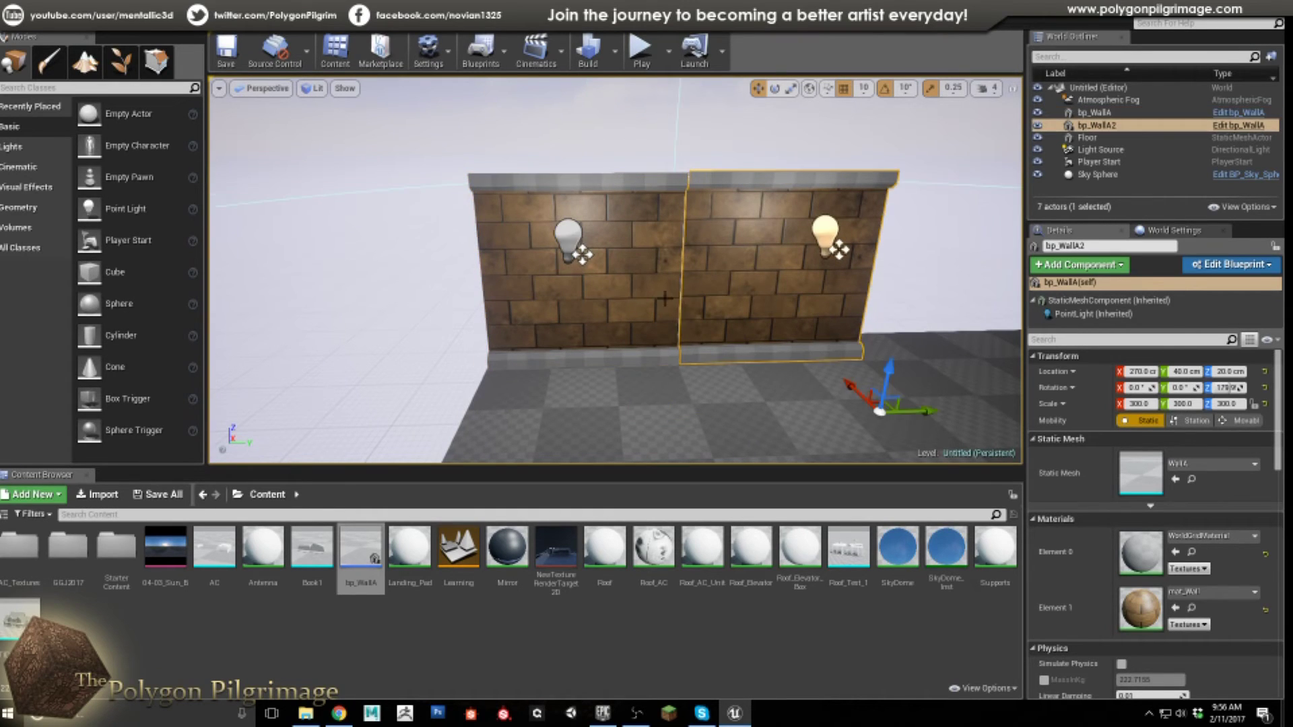
Select bp_WallA and bp_WallA2 in turn to compare the two Blueprint instances.
{"action": "left_click", "coordinate": [800, 300]}
{"action": "left_click", "coordinate": [633, 298]}
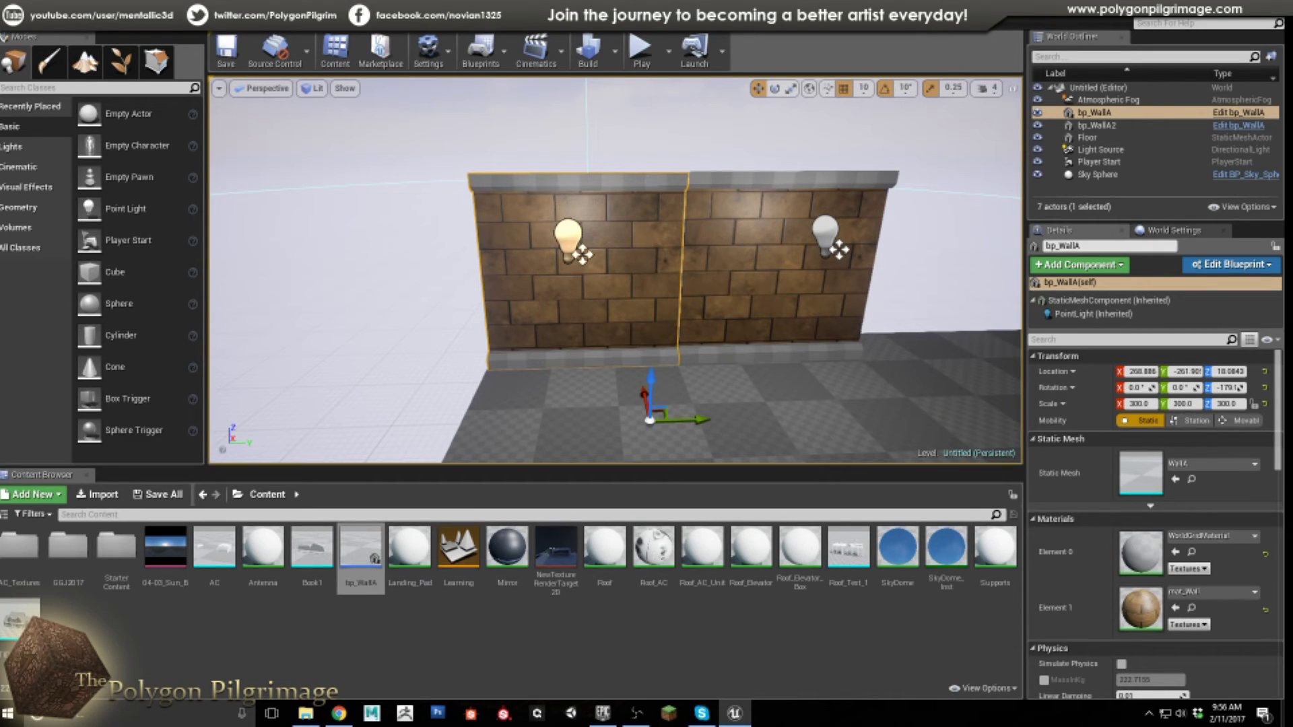
{"action": "left_click", "coordinate": [719, 245]}
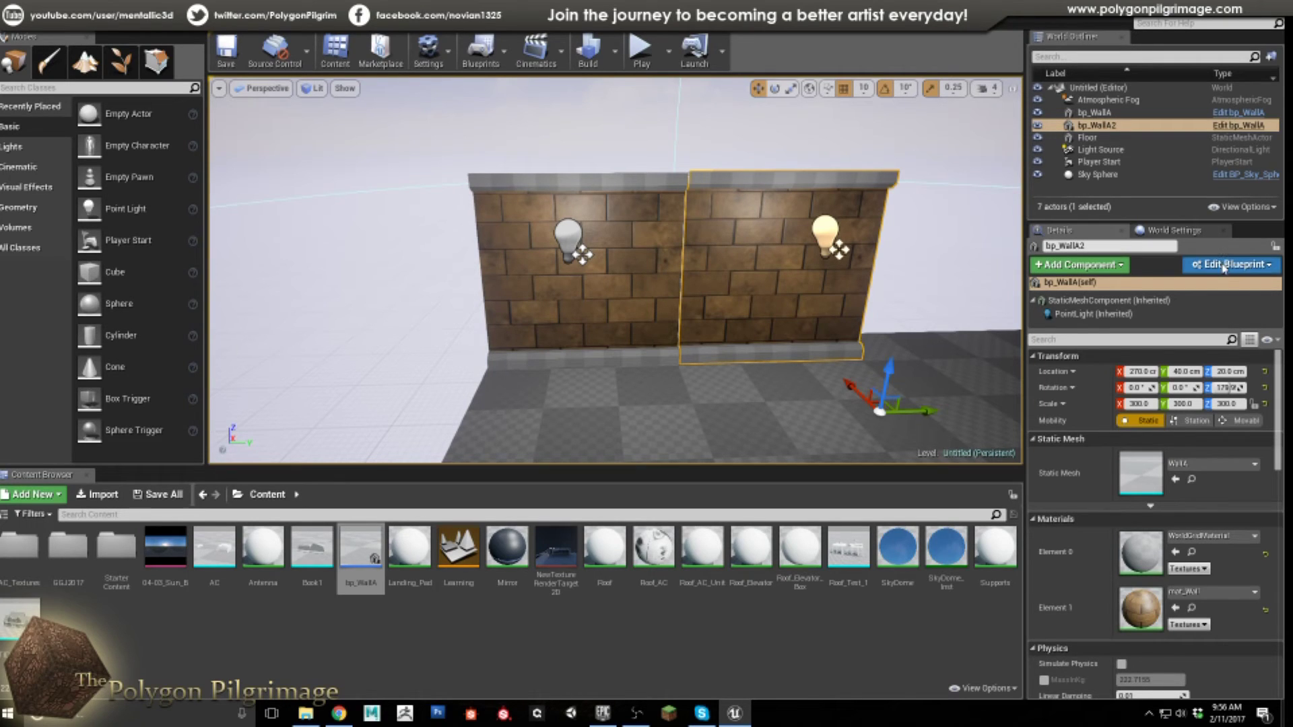
{"action": "left_click", "coordinate": [657, 295]}
{"action": "left_click", "coordinate": [718, 302]}
{"action": "left_click", "coordinate": [633, 302]}
{"action": "left_click", "coordinate": [719, 304]}
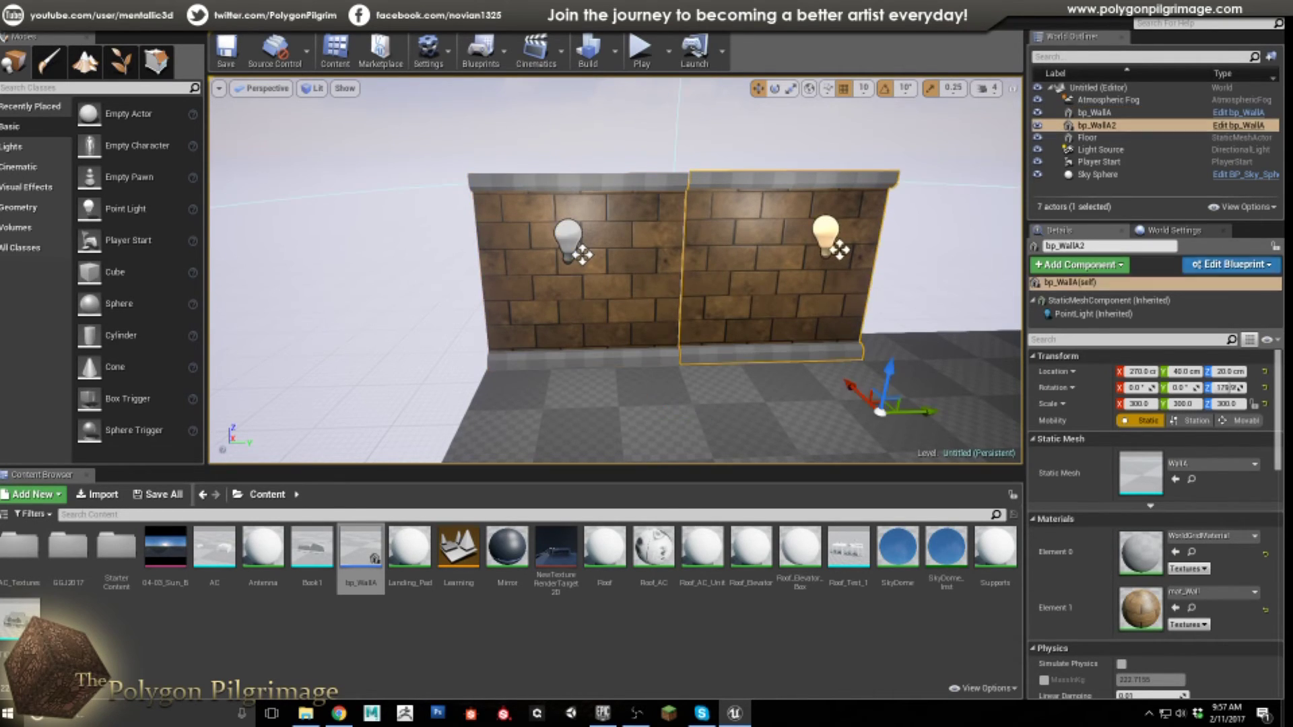
Open bp_WallA in the Blueprint editor from its second instance and examine its component preview and Event Graph.
{"action": "left_click", "coordinate": [1232, 264]}
{"action": "left_click", "coordinate": [1159, 291]}
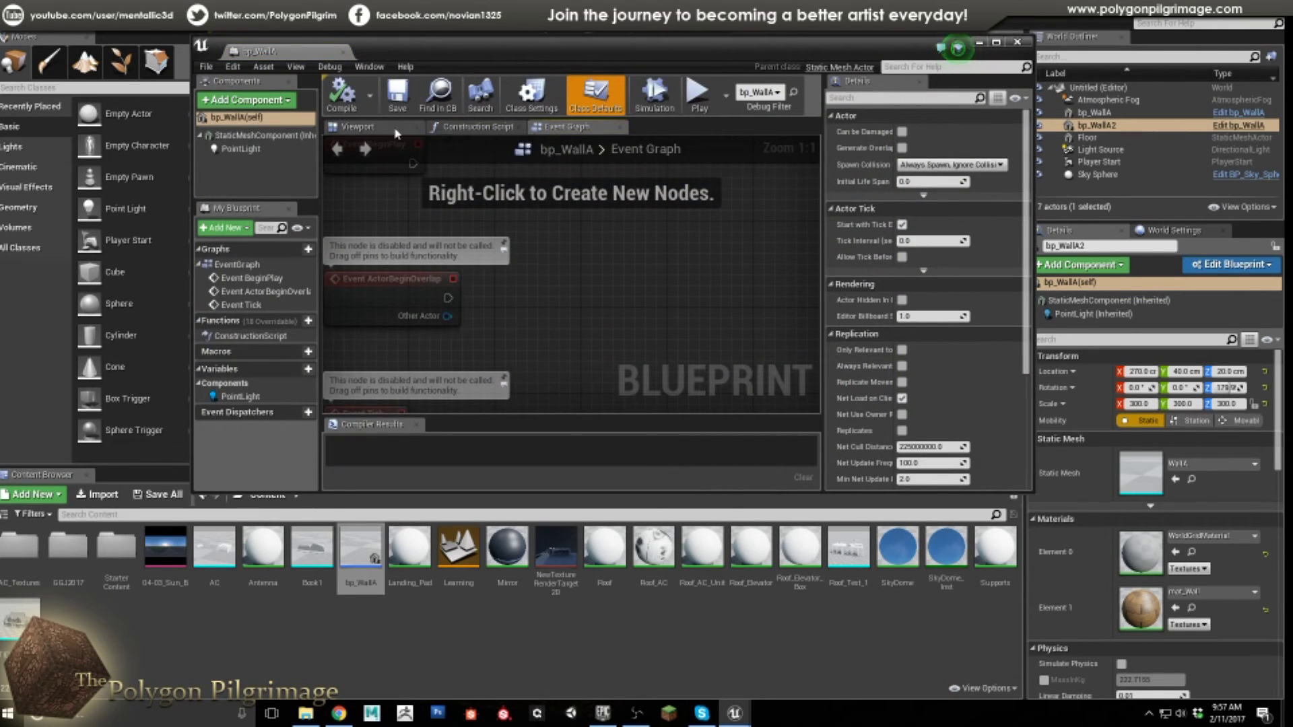
{"action": "left_click", "coordinate": [357, 127]}
{"action": "scroll", "coordinate": [542, 249], "scroll_direction": "up", "scroll_amount": 4}
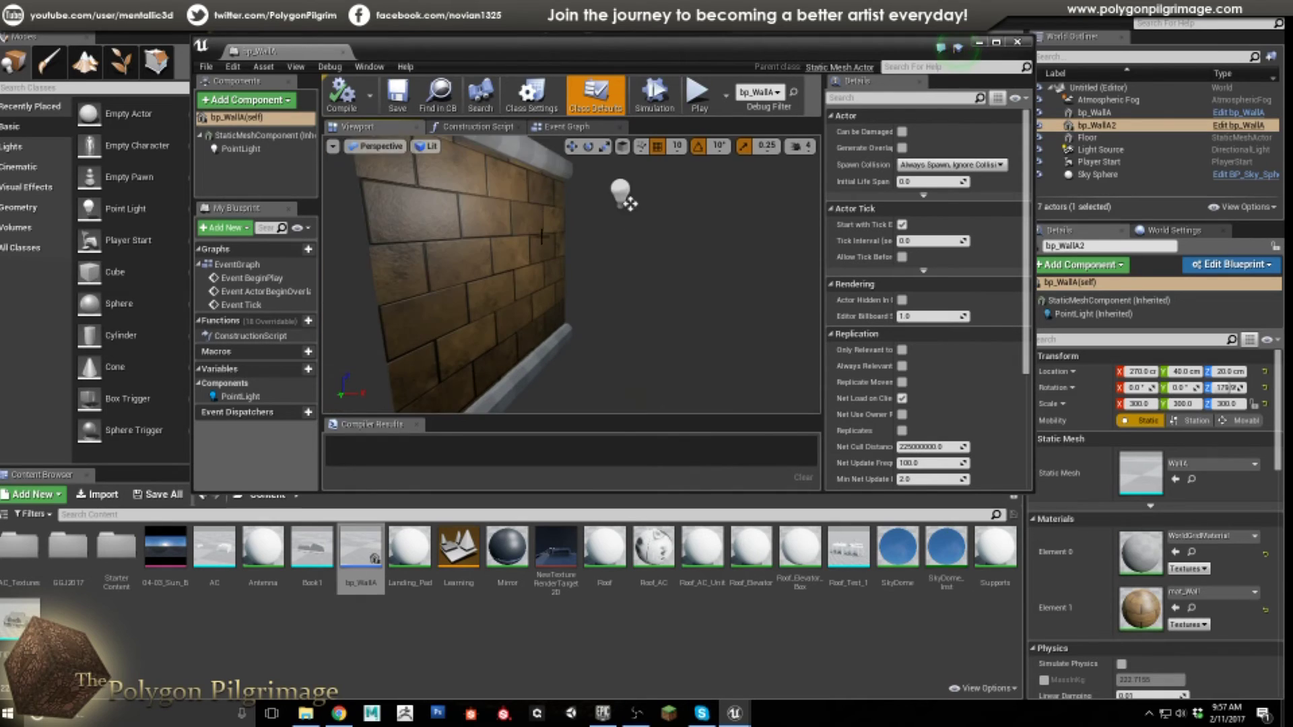
{"action": "left_click", "coordinate": [567, 127]}
{"action": "scroll", "coordinate": [569, 295], "scroll_direction": "down", "scroll_amount": 6}
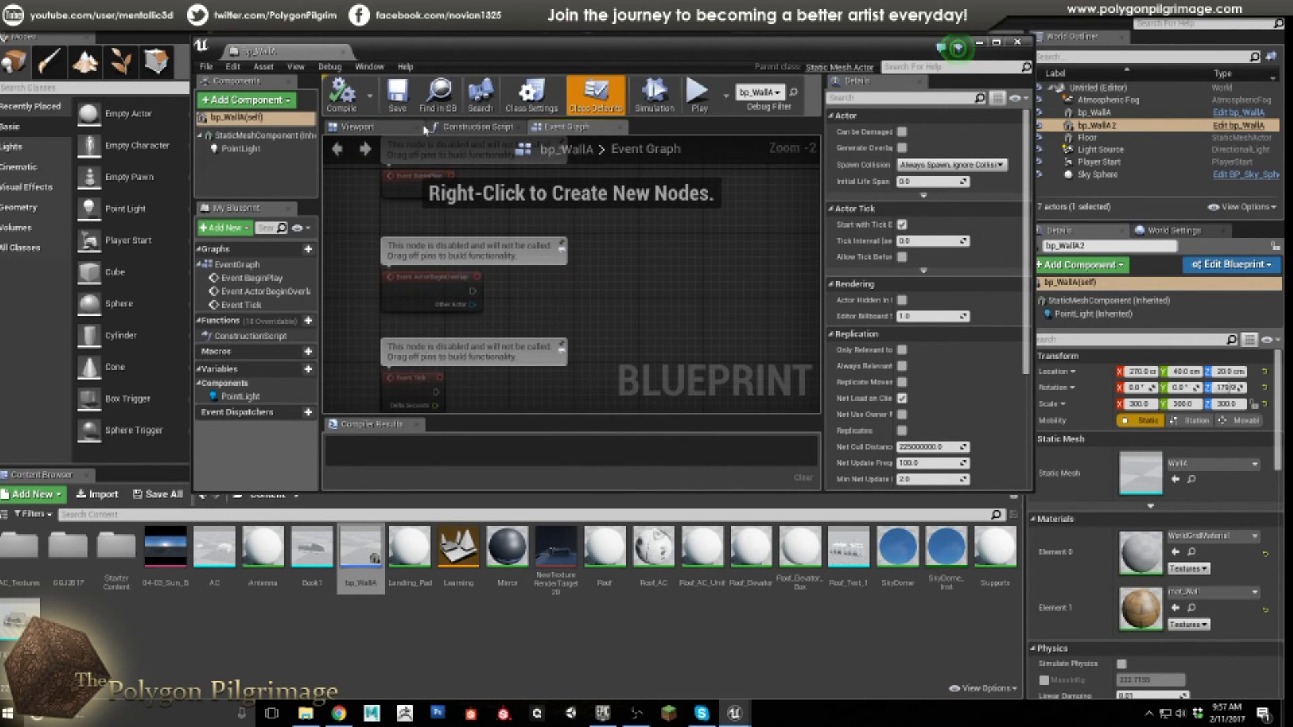
Add a basic-shape Sphere component to the bp_WallA Blueprint.
{"action": "left_click", "coordinate": [356, 127]}
{"action": "left_click", "coordinate": [245, 100]}
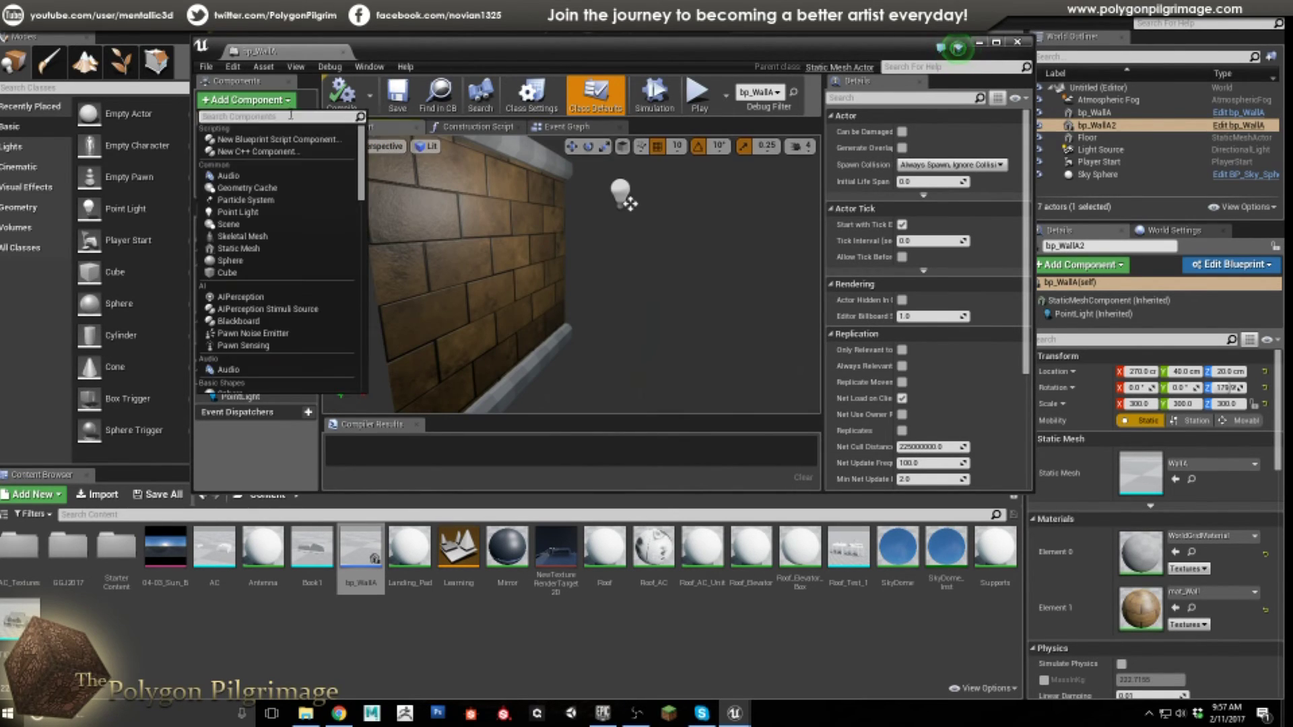
{"action": "left_click_drag", "start_coordinate": [361, 174], "coordinate": [361, 207]}
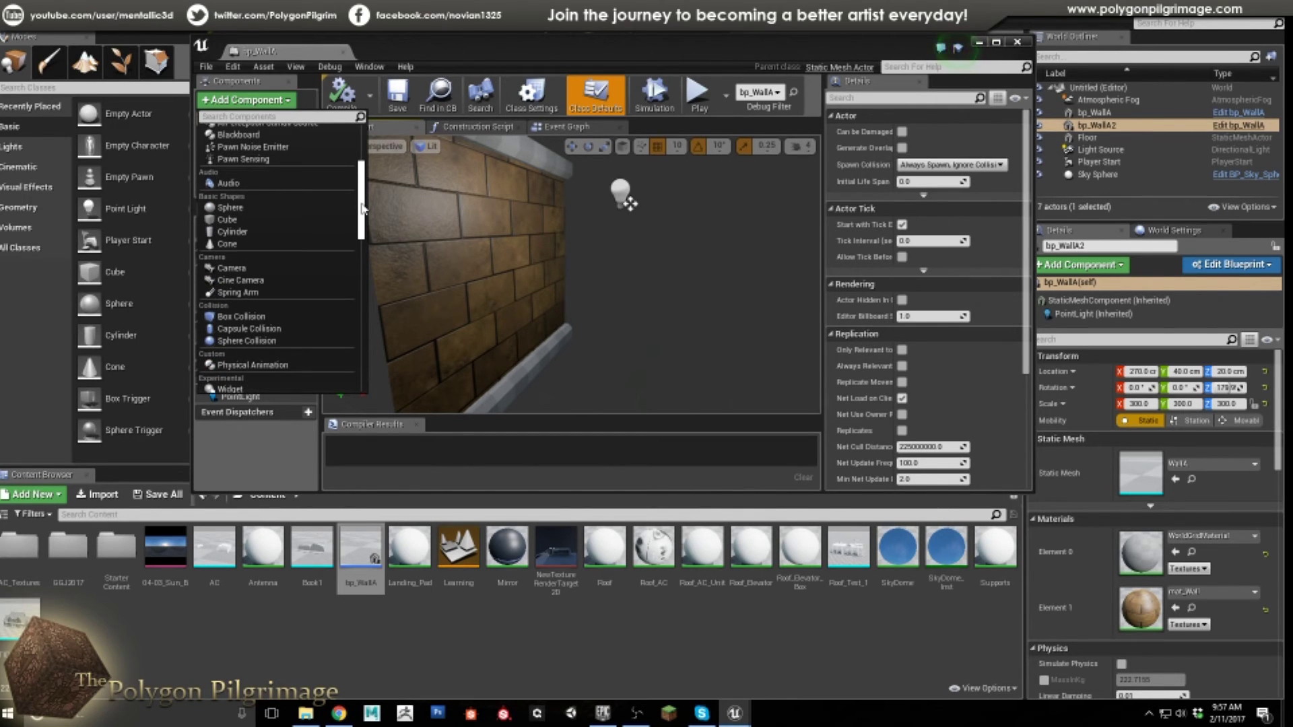
{"action": "left_click", "coordinate": [251, 208]}
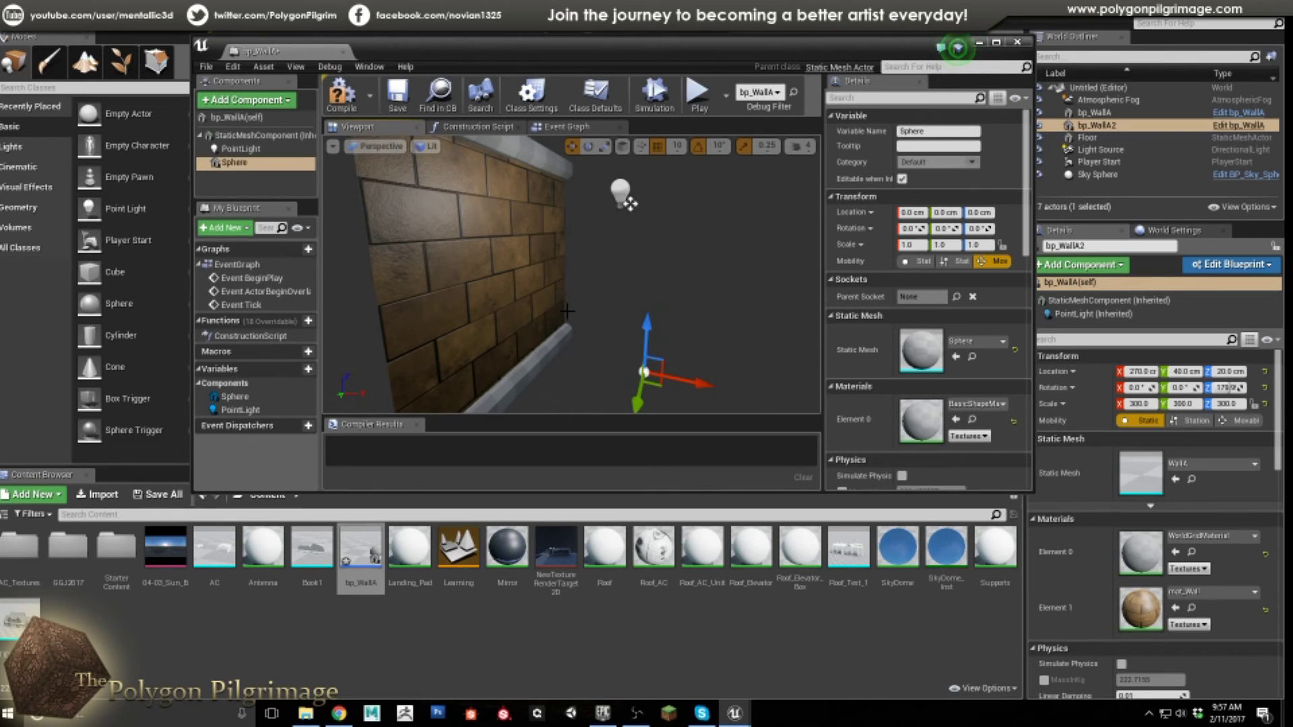
Move the Sphere component upward and toward the brick wall in the Blueprint preview.
{"action": "right_click_drag", "start_coordinate": [635, 277], "coordinate": [613, 303]}
{"action": "scroll", "coordinate": [645, 294], "scroll_direction": "down", "scroll_amount": 4}
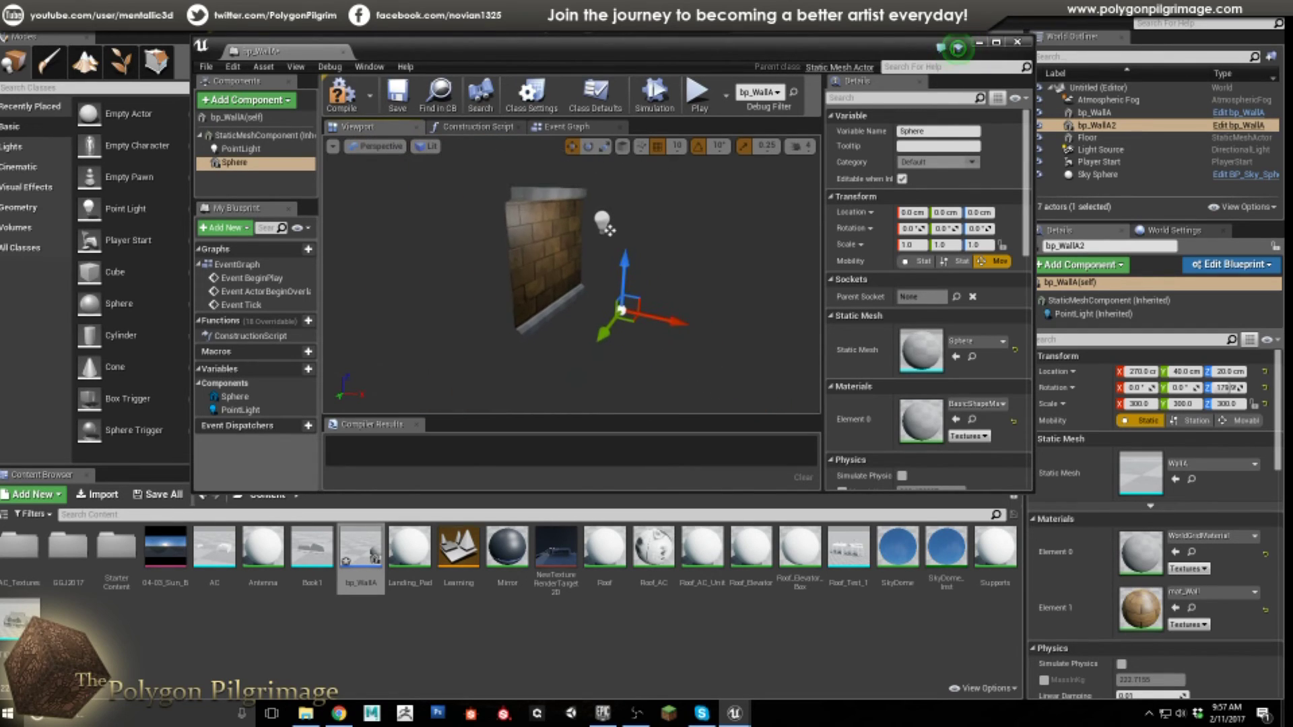
{"action": "scroll", "coordinate": [645, 293], "scroll_direction": "up", "scroll_amount": 2}
{"action": "left_click_drag", "start_coordinate": [638, 306], "coordinate": [572, 222]}
{"action": "mouse_move", "coordinate": [571, 226]}
{"action": "right_mouse_down"}
{"action": "mouse_move", "coordinate": [513, 239]}
{"action": "mouse_move", "coordinate": [532, 189]}
{"action": "mouse_move", "coordinate": [516, 220]}
{"action": "mouse_move", "coordinate": [562, 211]}
{"action": "right_mouse_up"}
{"action": "key", "text": "s"}
{"action": "right_click_drag", "start_coordinate": [395, 187], "coordinate": [404, 179]}
{"action": "key", "text": "w"}
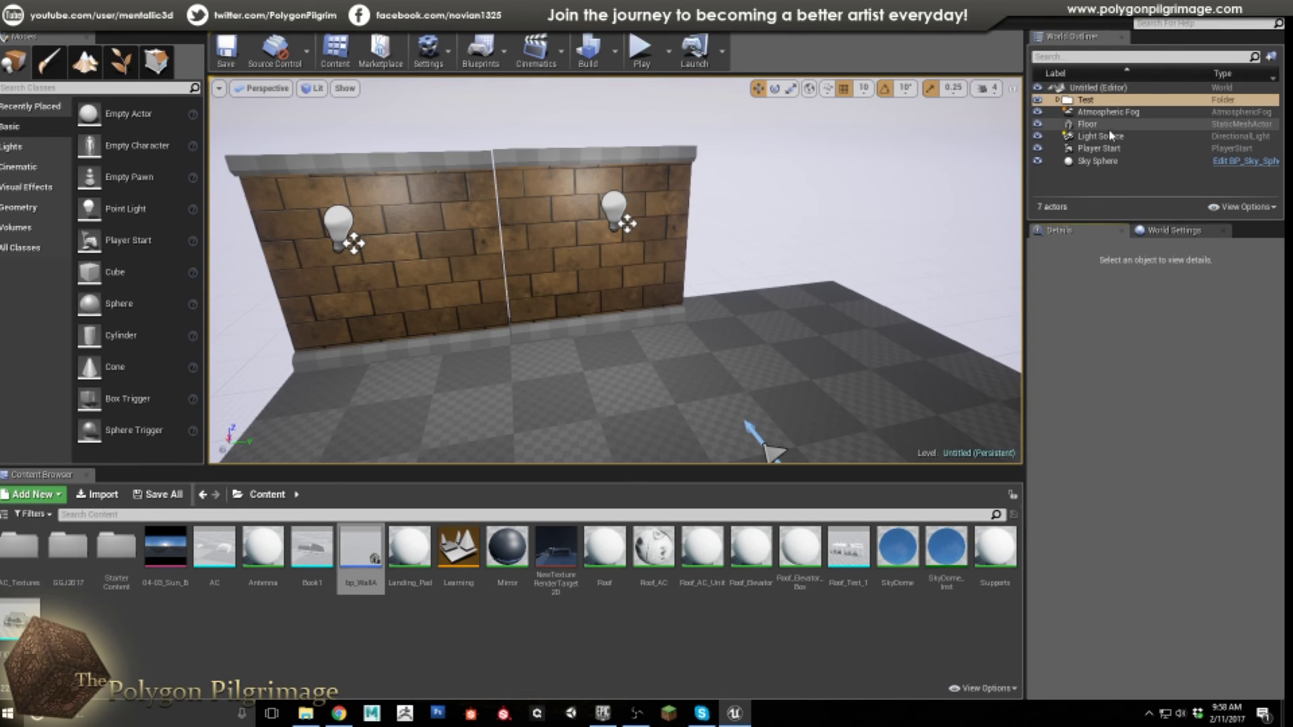
Select the first wall instance, bp_WallA, in the level and open it in the Blueprint editor.
{"action": "left_click", "coordinate": [1070, 101]}
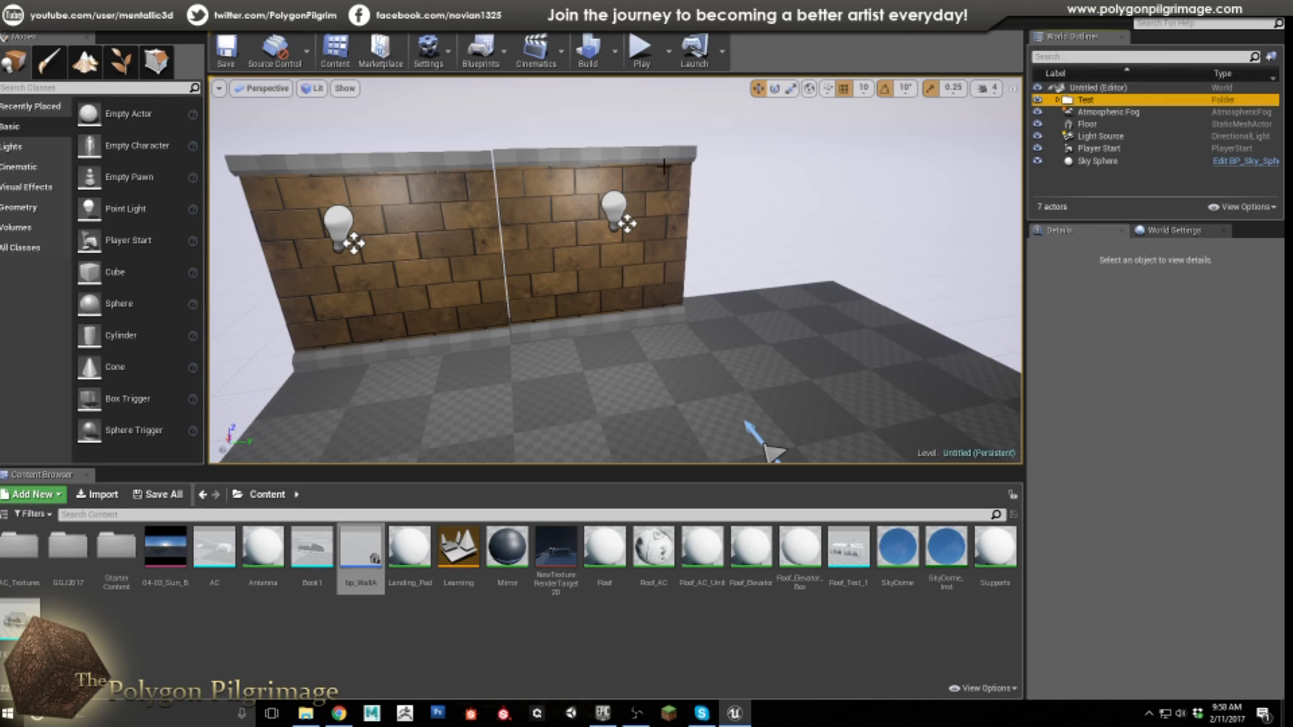
{"action": "left_click", "coordinate": [495, 317]}
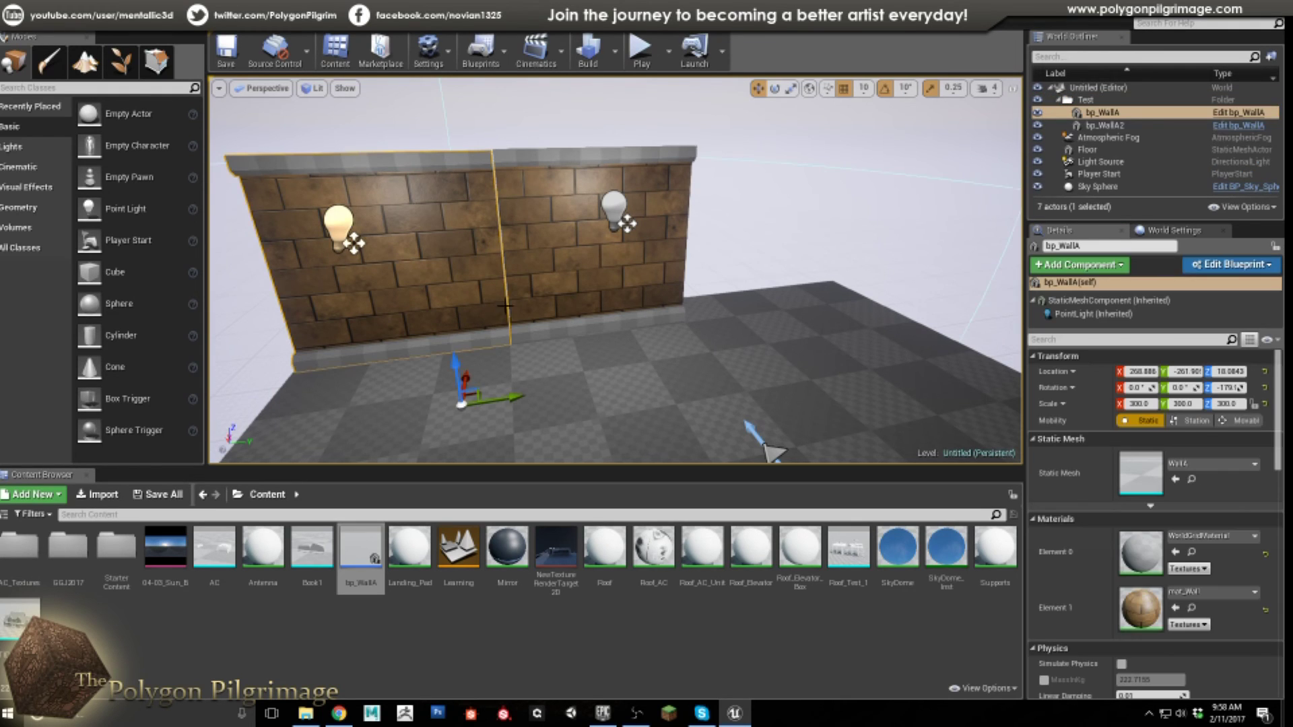
{"action": "left_click", "coordinate": [1232, 264]}
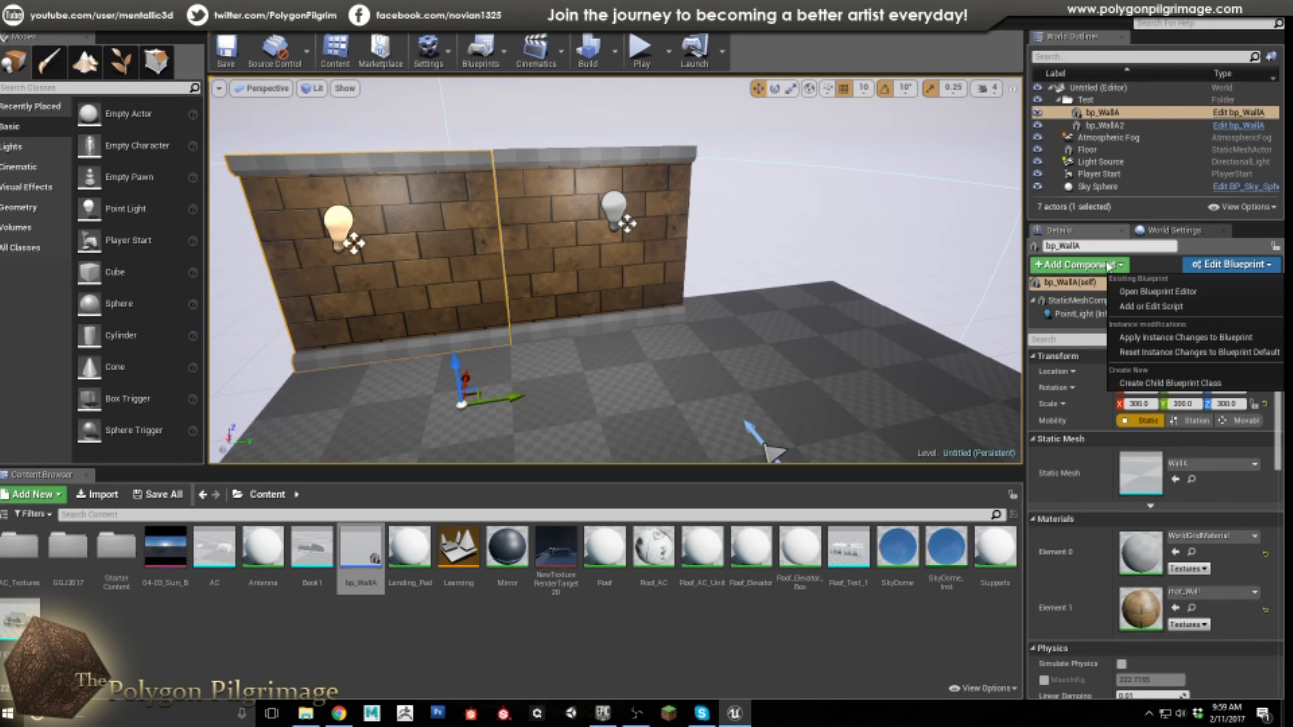
{"action": "left_click", "coordinate": [1154, 295]}
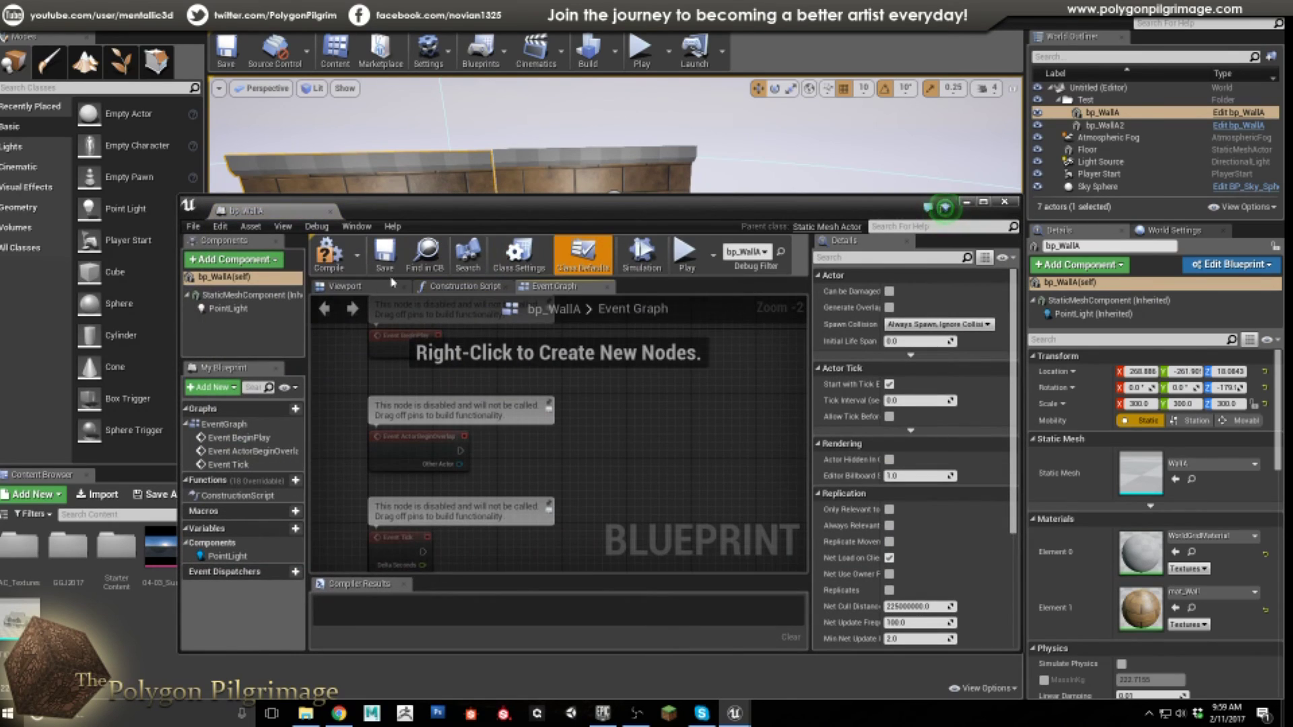
Examine the wall and its PointLight component in the Blueprint preview and close the Blueprint editor.
{"action": "left_click", "coordinate": [345, 287]}
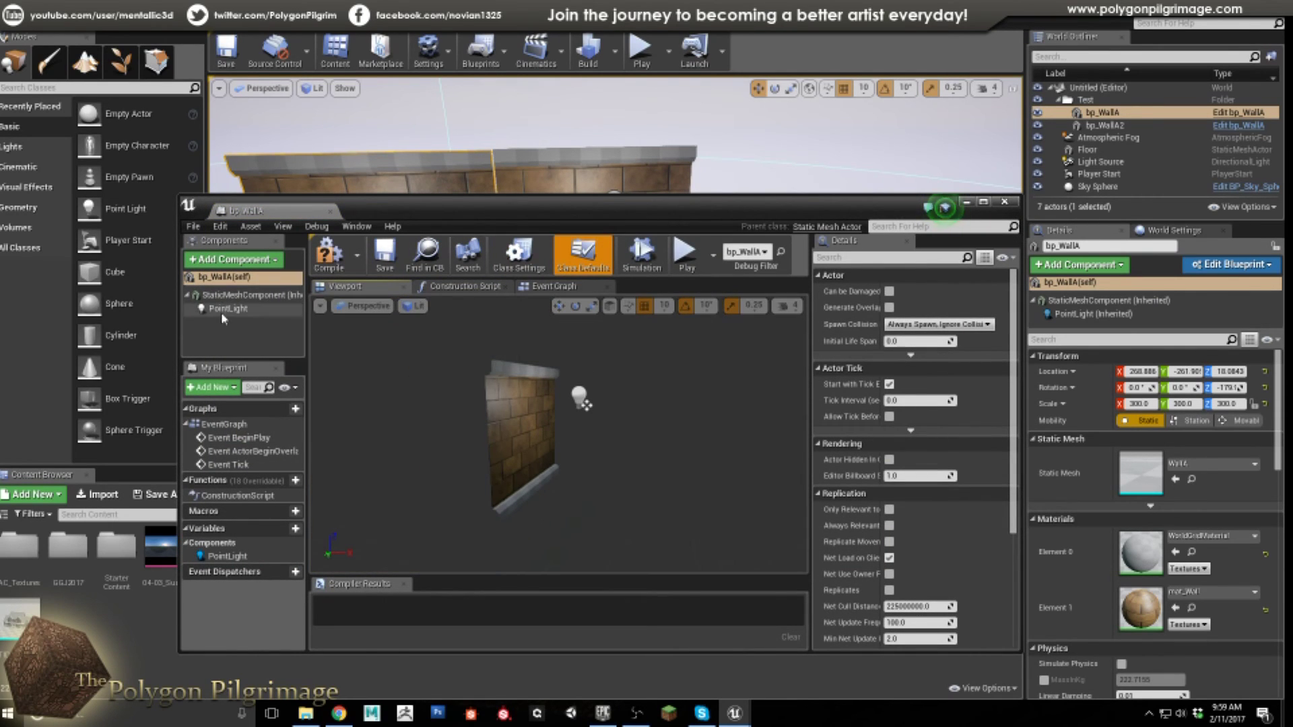
{"action": "right_click_drag", "start_coordinate": [590, 442], "coordinate": [641, 404]}
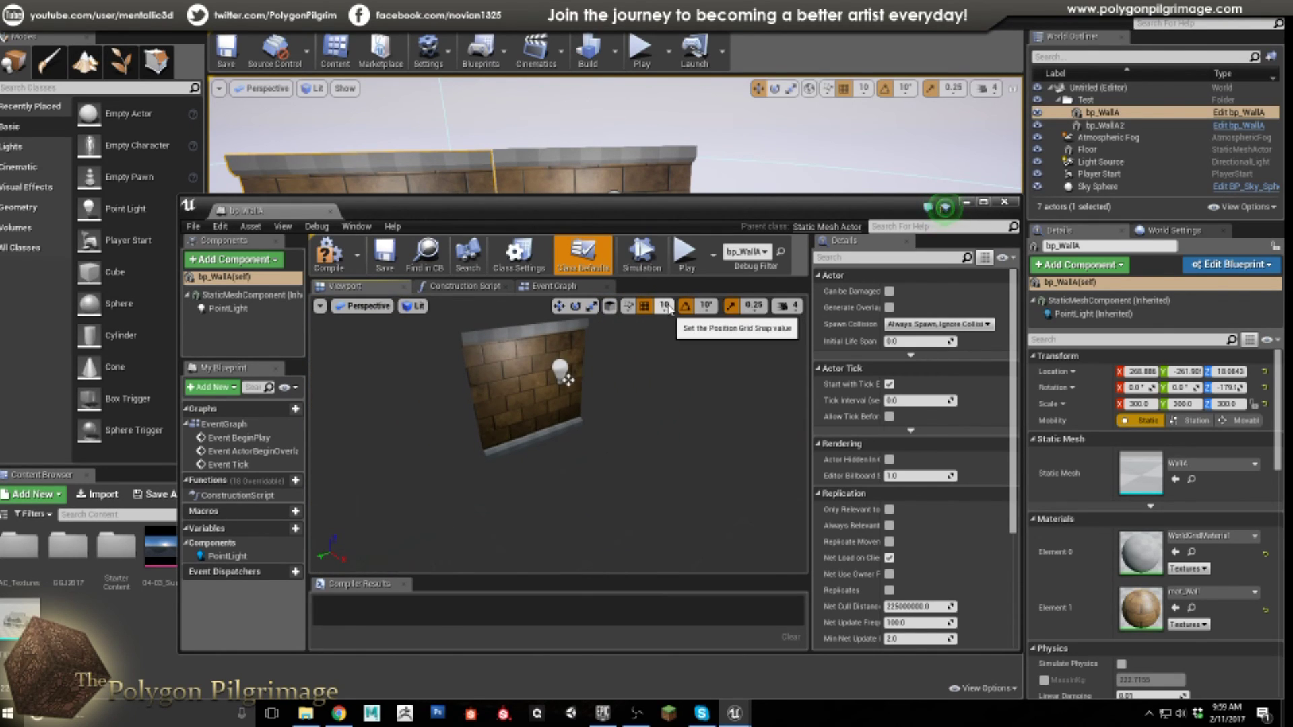
{"action": "left_click_drag", "start_coordinate": [608, 484], "coordinate": [608, 485]}
{"action": "mouse_move", "coordinate": [759, 472]}
{"action": "right_mouse_down"}
{"action": "mouse_move", "coordinate": [727, 472]}
{"action": "mouse_move", "coordinate": [775, 468]}
{"action": "mouse_move", "coordinate": [734, 465]}
{"action": "mouse_move", "coordinate": [761, 451]}
{"action": "mouse_move", "coordinate": [744, 461]}
{"action": "right_mouse_up"}
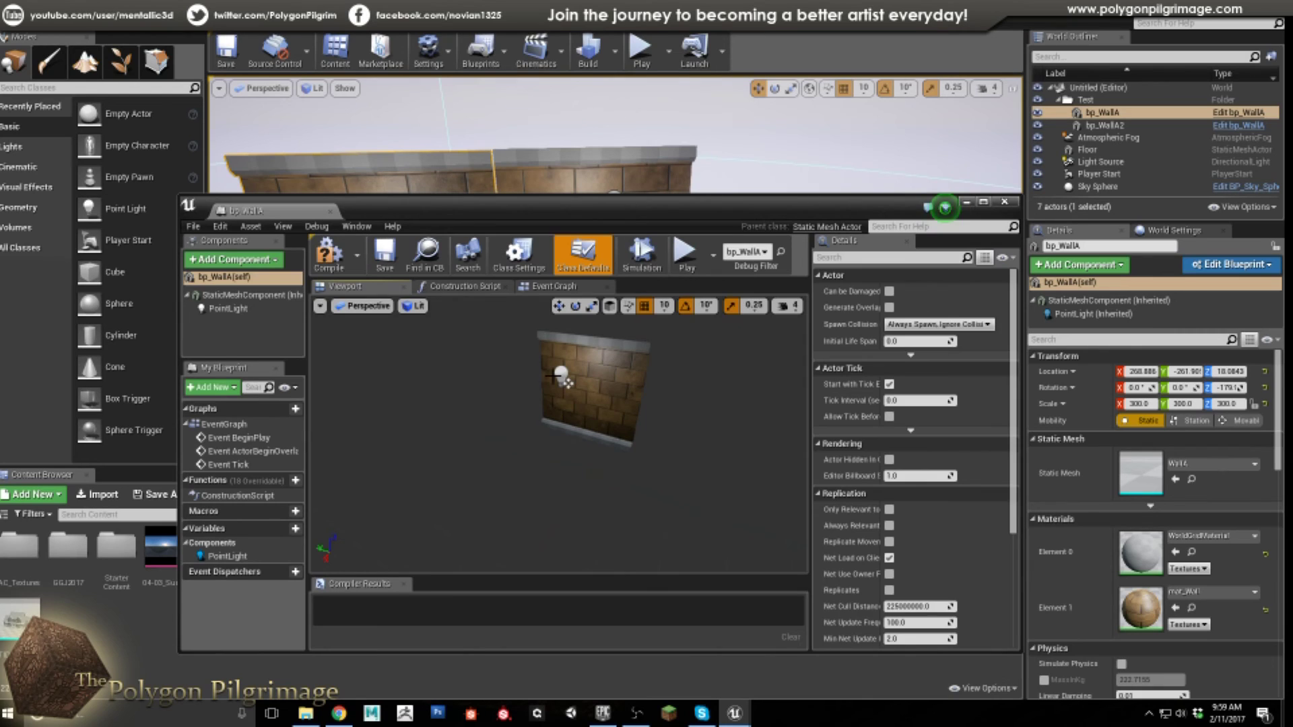
{"action": "left_click", "coordinate": [561, 376]}
{"action": "left_click_drag", "start_coordinate": [626, 416], "coordinate": [694, 428], "text": "alt"}
{"action": "left_click_drag", "start_coordinate": [586, 364], "coordinate": [557, 394], "text": "alt"}
{"action": "left_click", "coordinate": [1004, 201]}
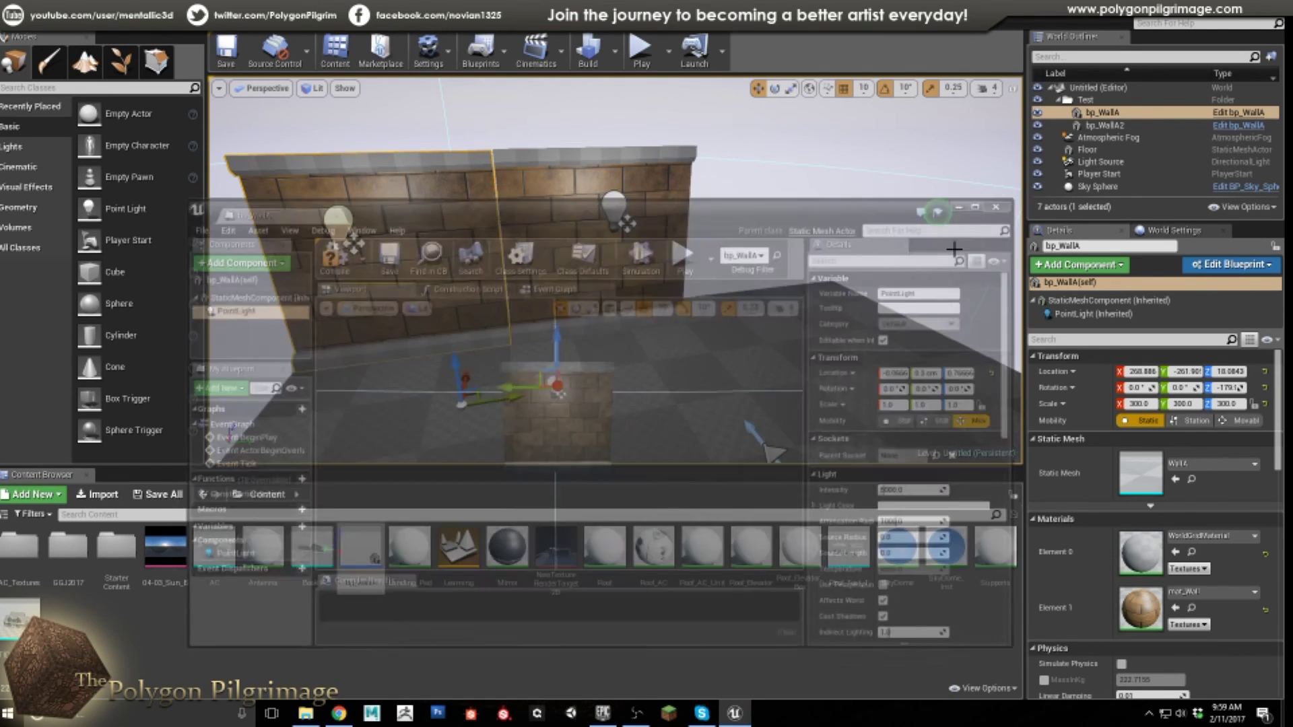
Inspect the two walls on the floor from several angles, selecting the bp_WallA asset and the second instance, bp_WallA2.
{"action": "right_click_drag", "start_coordinate": [748, 313], "coordinate": [701, 371]}
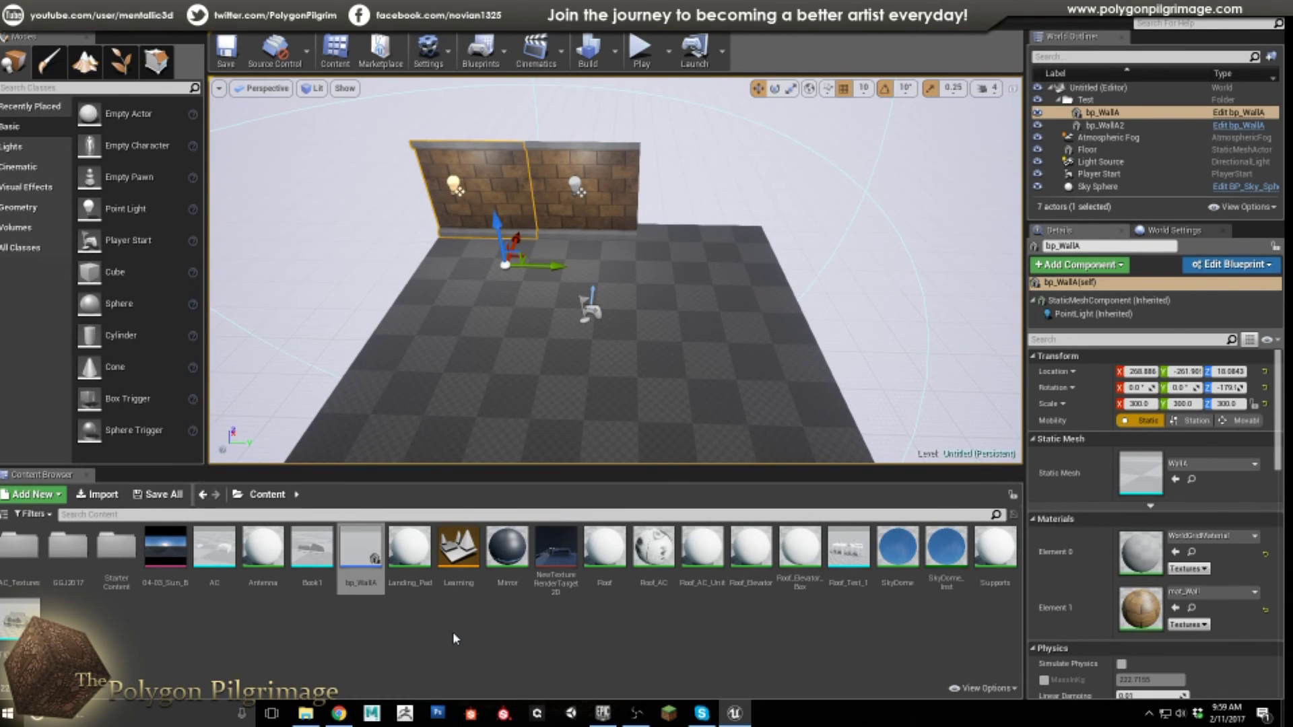
{"action": "right_click_drag", "start_coordinate": [597, 390], "coordinate": [558, 398]}
{"action": "mouse_move", "coordinate": [643, 340]}
{"action": "right_mouse_down"}
{"action": "mouse_move", "coordinate": [643, 306]}
{"action": "mouse_move", "coordinate": [609, 282]}
{"action": "mouse_move", "coordinate": [643, 340]}
{"action": "right_mouse_up"}
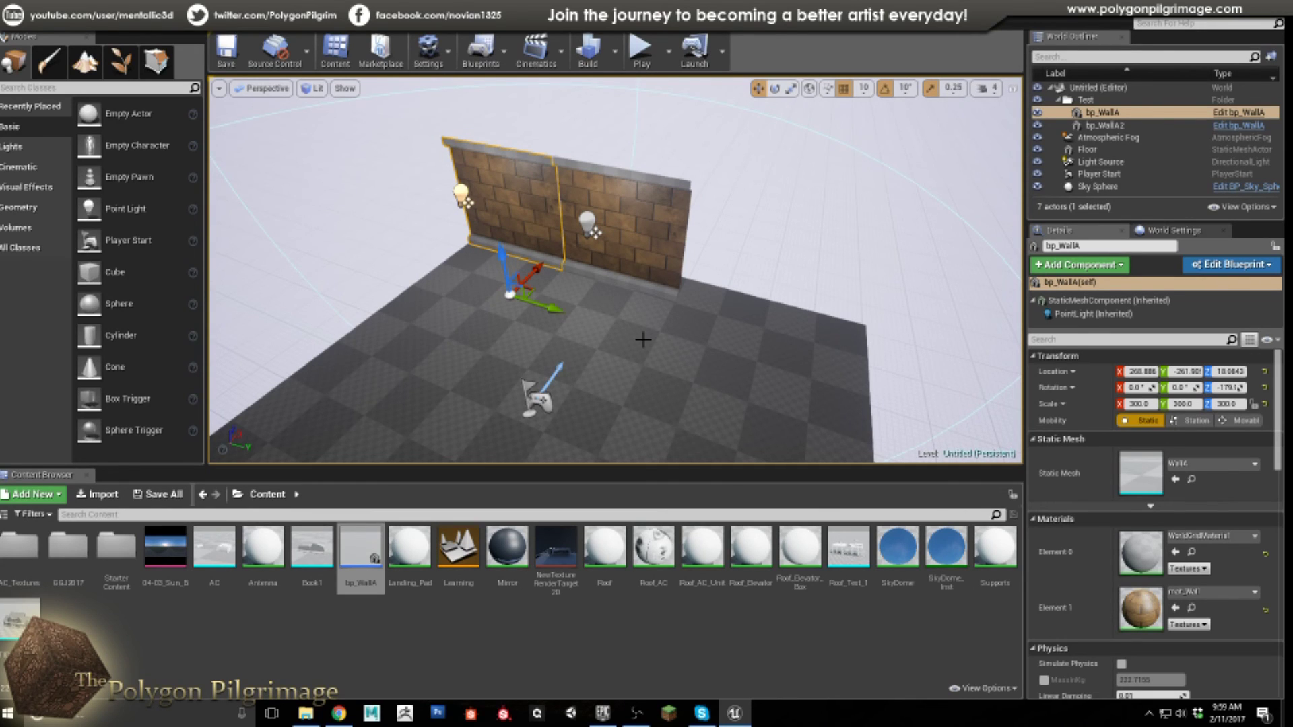
{"action": "mouse_move", "coordinate": [646, 262]}
{"action": "right_mouse_down"}
{"action": "mouse_move", "coordinate": [680, 255]}
{"action": "mouse_move", "coordinate": [673, 276]}
{"action": "mouse_move", "coordinate": [646, 290]}
{"action": "mouse_move", "coordinate": [644, 276]}
{"action": "right_mouse_up"}
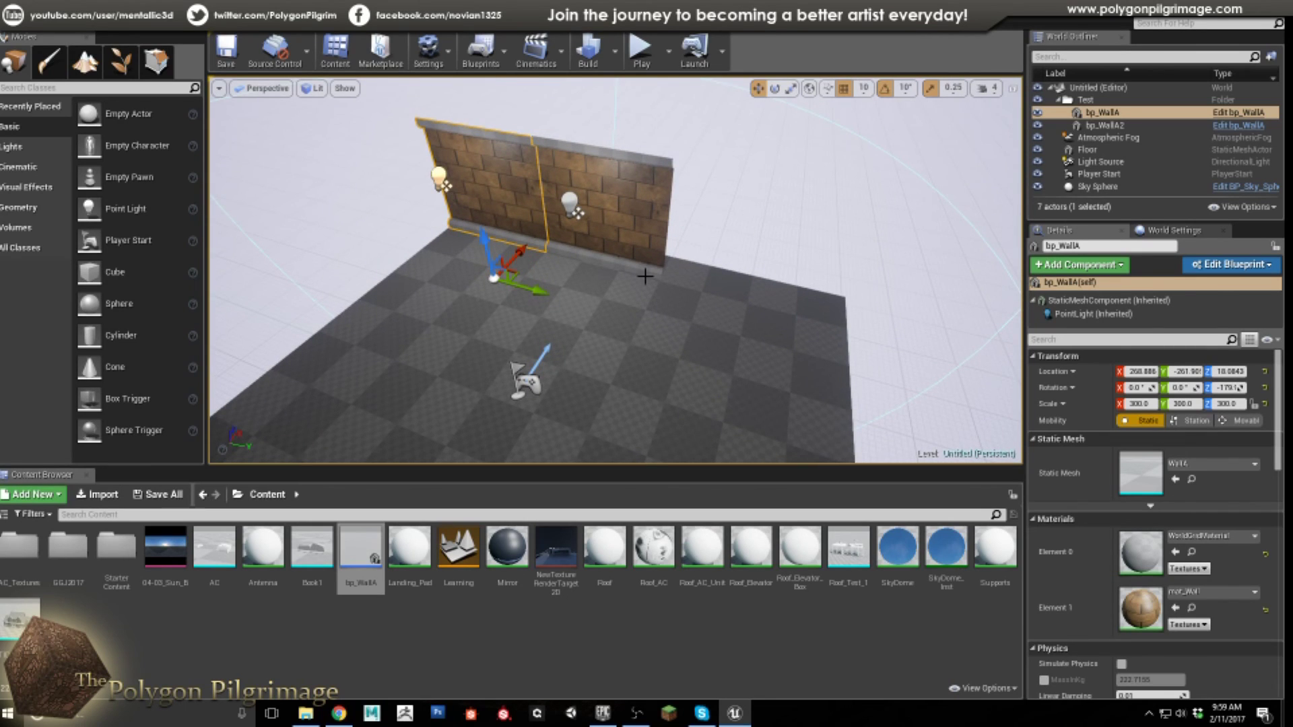
{"action": "left_click", "coordinate": [364, 557]}
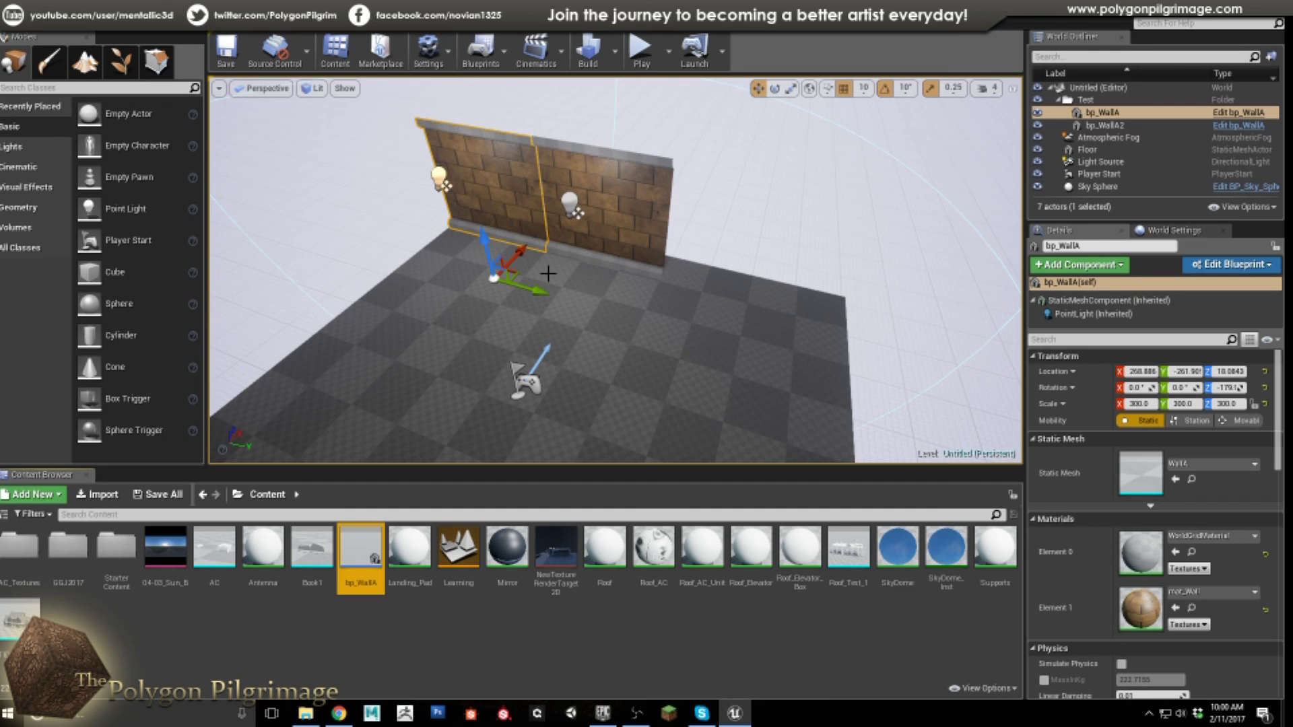
{"action": "left_click", "coordinate": [640, 229]}
{"action": "mouse_move", "coordinate": [646, 250]}
{"action": "right_mouse_down"}
{"action": "mouse_move", "coordinate": [563, 201]}
{"action": "mouse_move", "coordinate": [570, 161]}
{"action": "mouse_move", "coordinate": [614, 91]}
{"action": "mouse_move", "coordinate": [566, 82]}
{"action": "mouse_move", "coordinate": [579, 79]}
{"action": "mouse_move", "coordinate": [486, 263]}
{"action": "mouse_move", "coordinate": [515, 280]}
{"action": "mouse_move", "coordinate": [644, 240]}
{"action": "mouse_move", "coordinate": [638, 255]}
{"action": "right_mouse_up"}
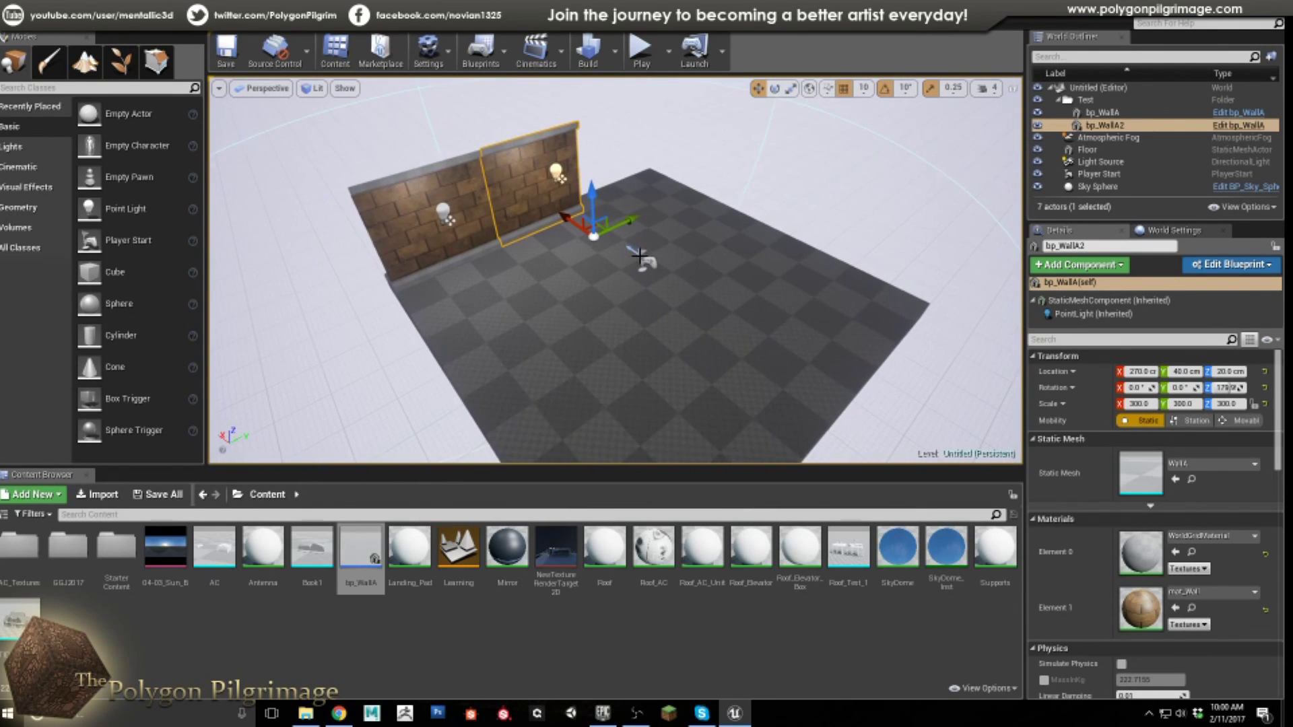